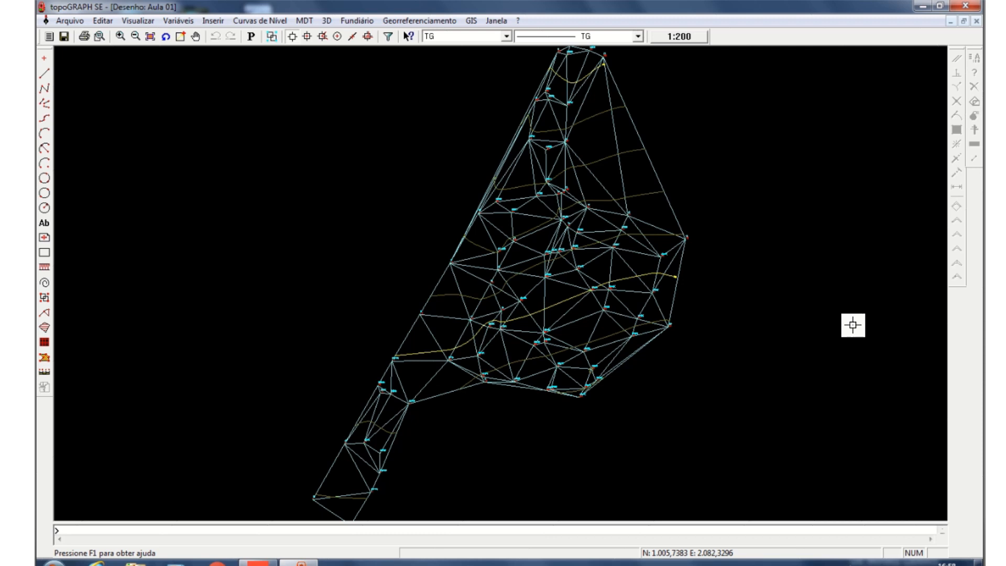
- Hide the sides of the triangular mesh in the contour-line settings of the TG model
left_click(181, 21)
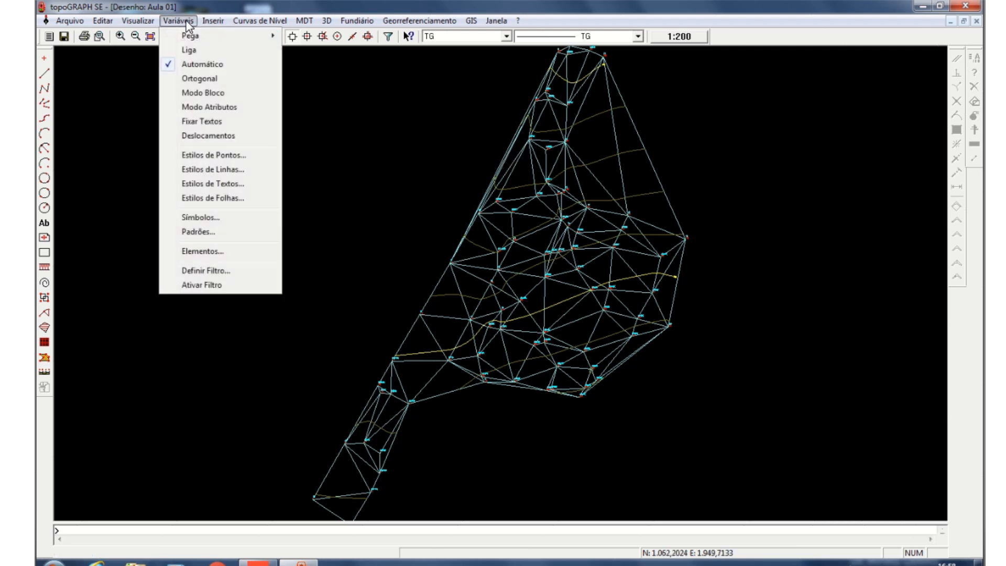
left_click(188, 23)
left_click(259, 20)
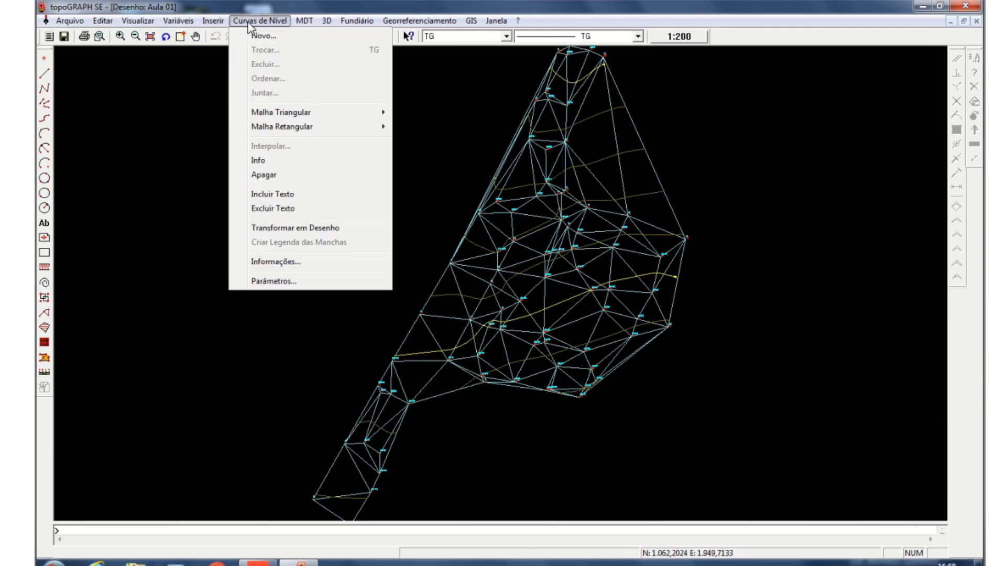
left_click(274, 282)
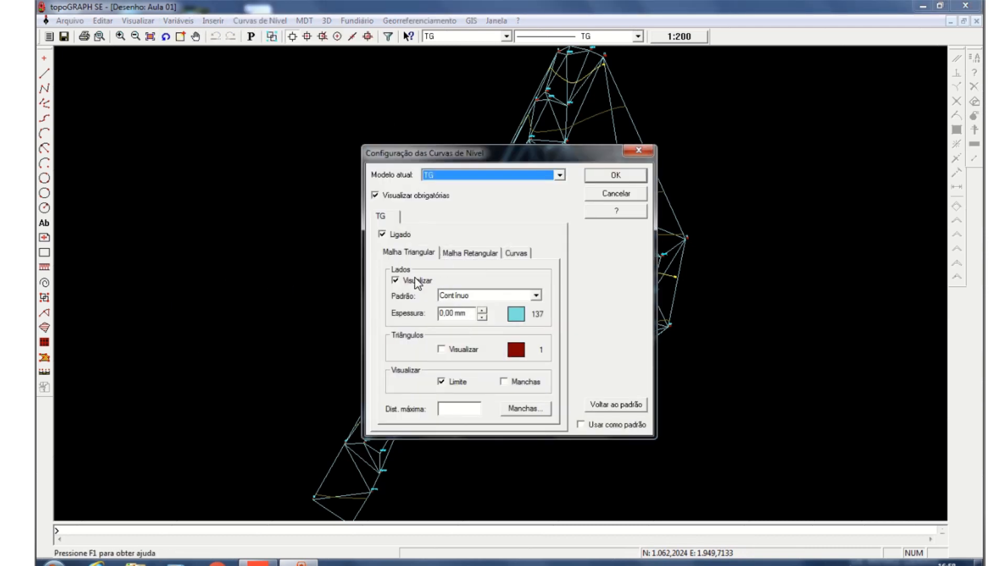
left_click(395, 281)
left_click(612, 176)
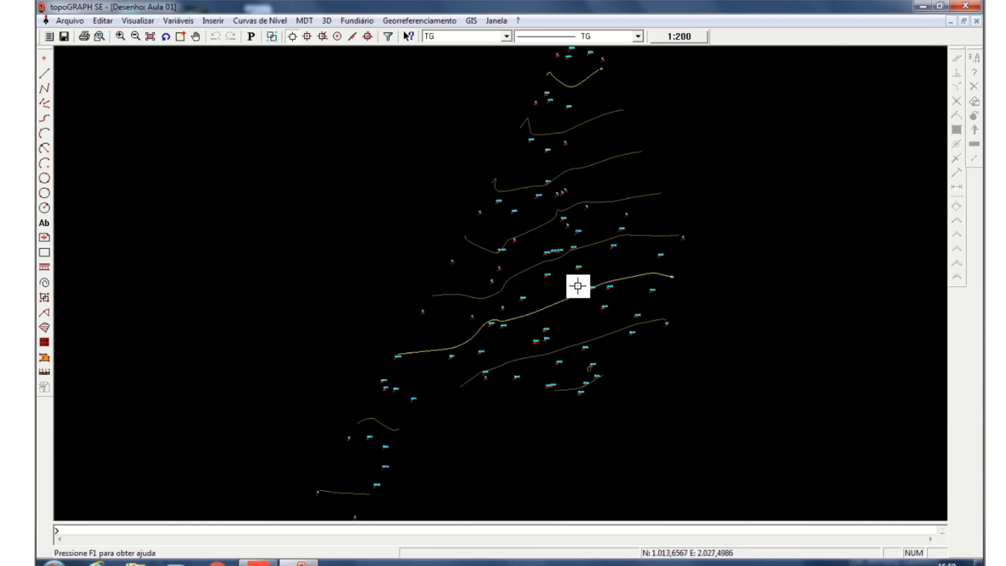
- Start a polyline at BORDO point 6, near the lower end of the survey
left_click(46, 89)
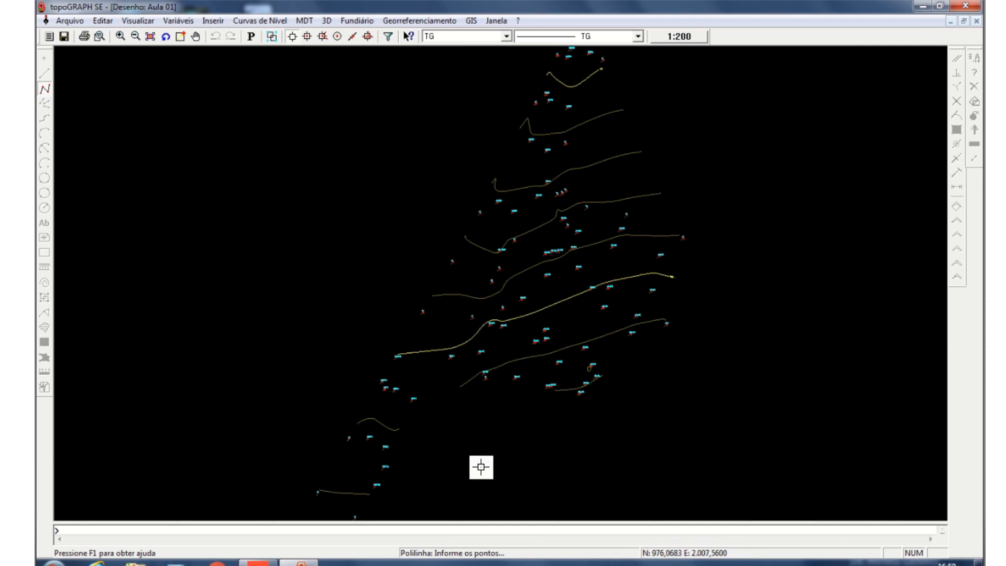
left_click(309, 37)
left_click(184, 38)
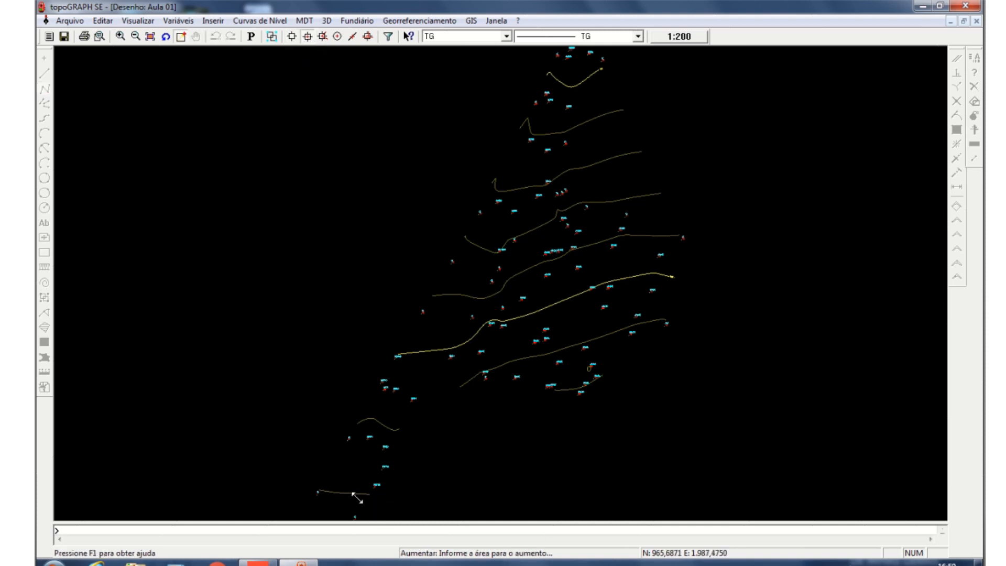
left_click(283, 464)
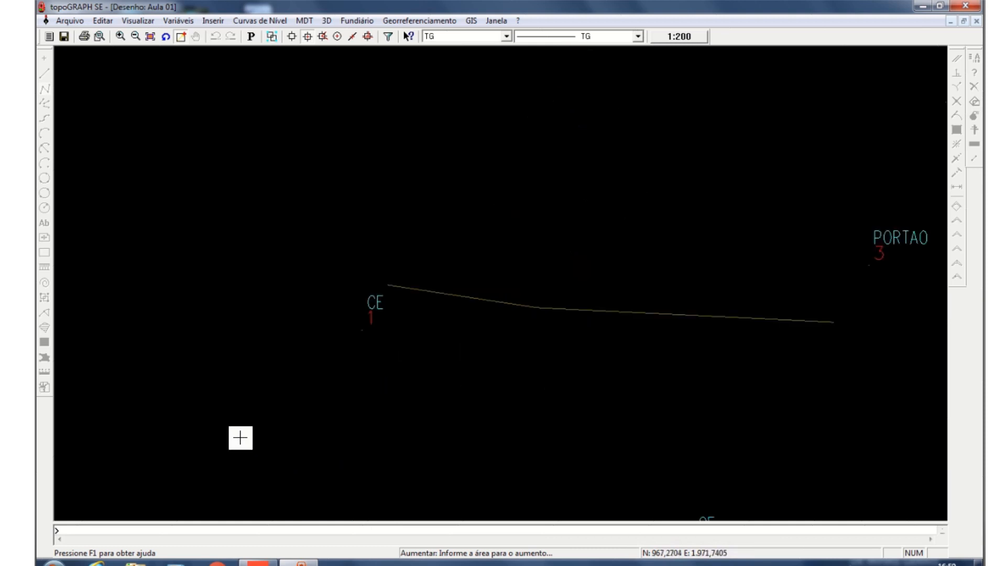
scroll(280, 336, "down", 2)
scroll(273, 417, "down", 1)
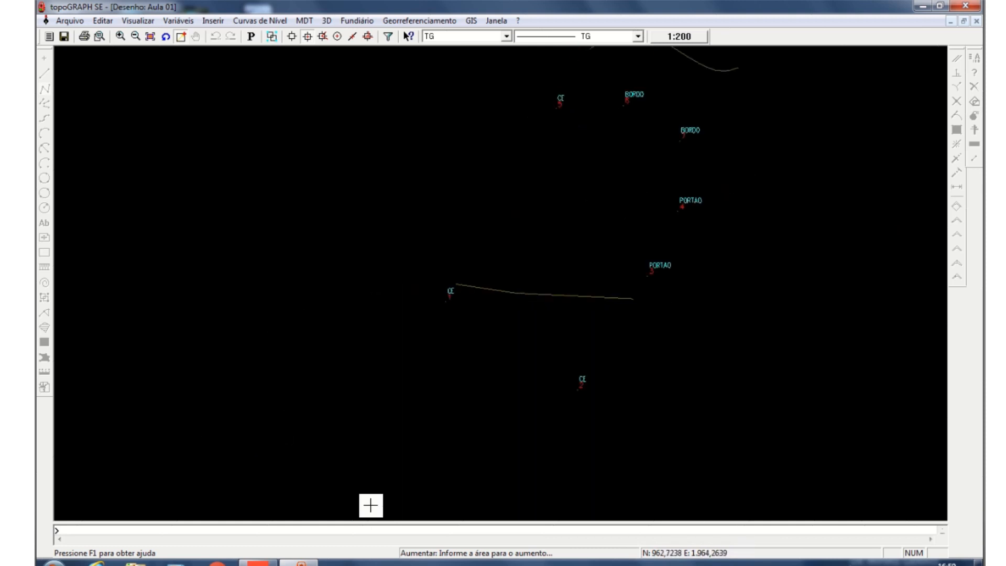
scroll(314, 388, "down", 2)
scroll(582, 152, "up", 1)
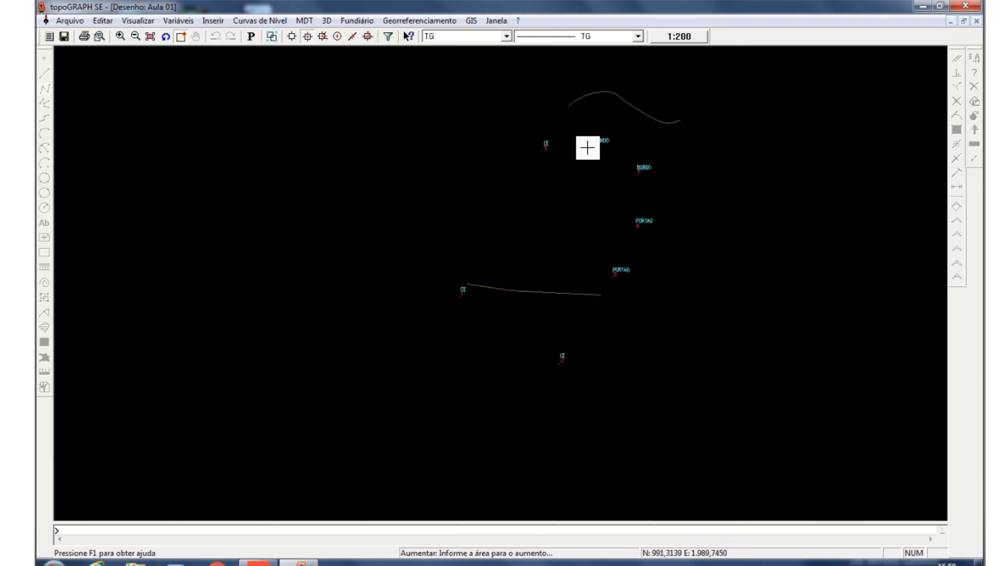
scroll(621, 117, "up", 1)
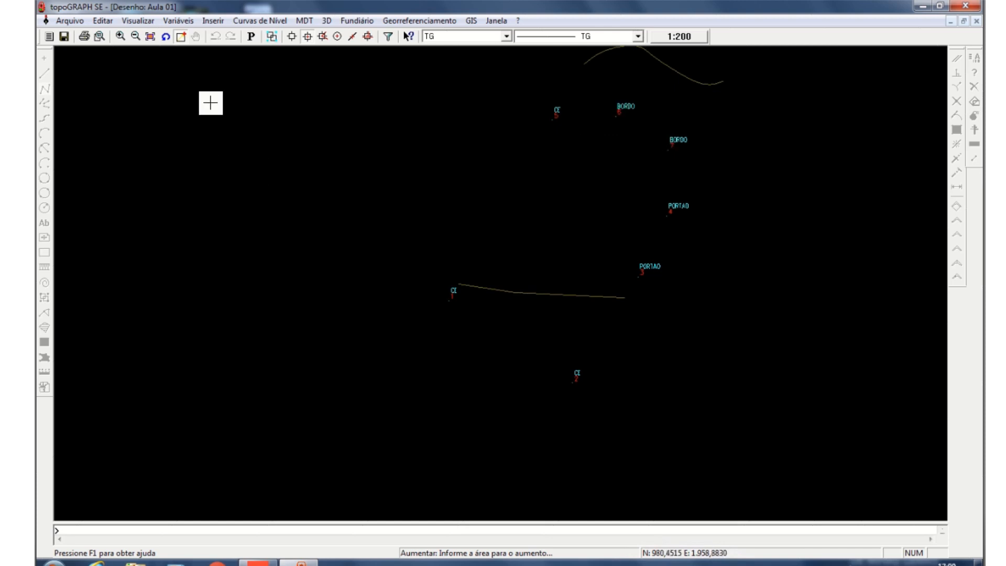
left_click(44, 88)
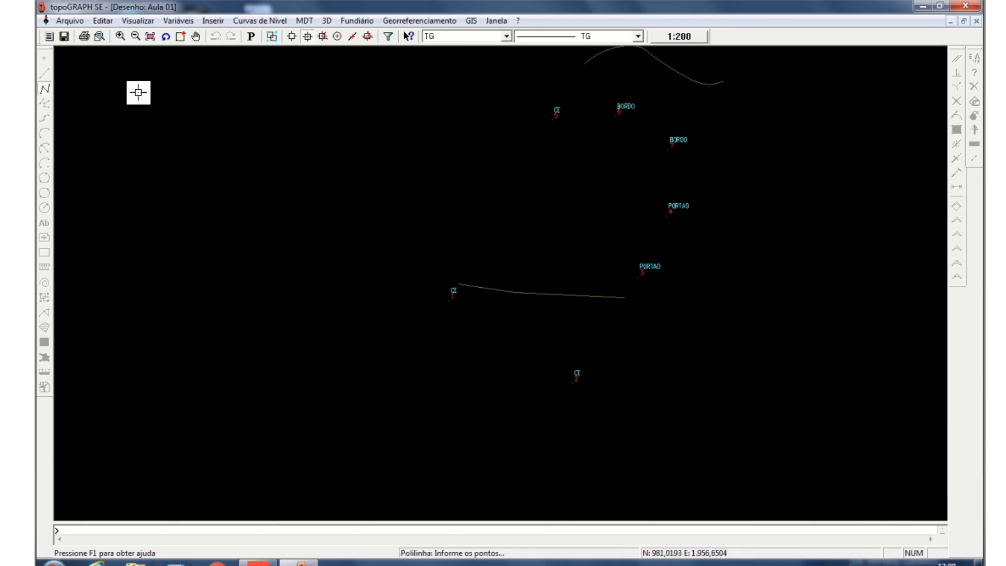
left_click(617, 116)
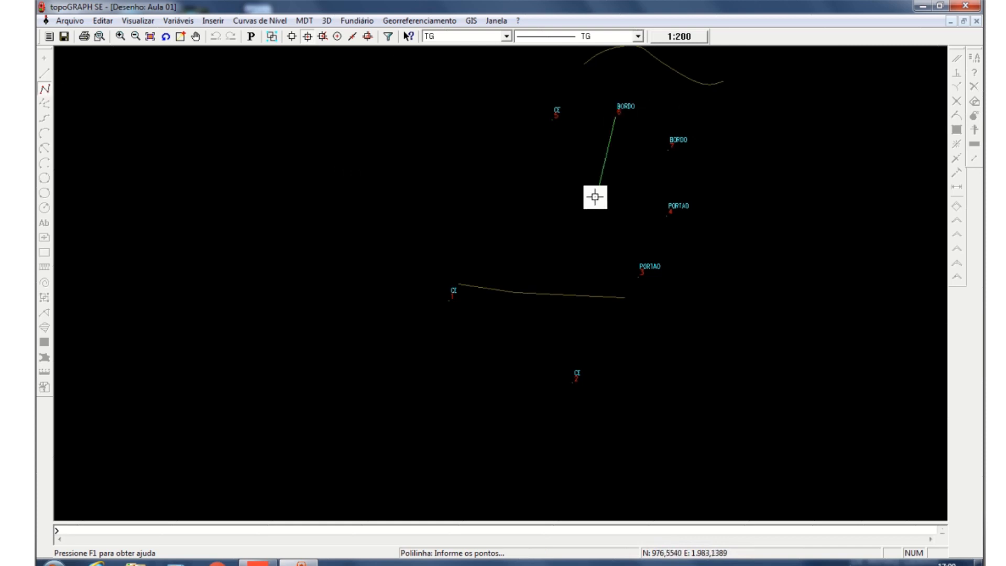
- Extend the polyline from BORDO point 6 up the western side of the survey with an intermediate vertex partway across the contours
scroll(380, 300, "down", 3)
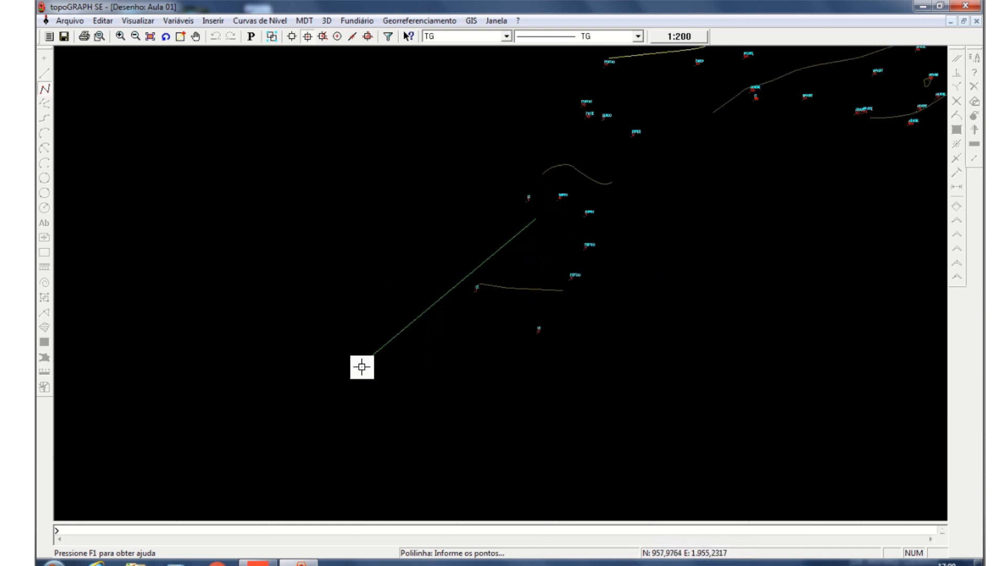
scroll(335, 390, "down", 2)
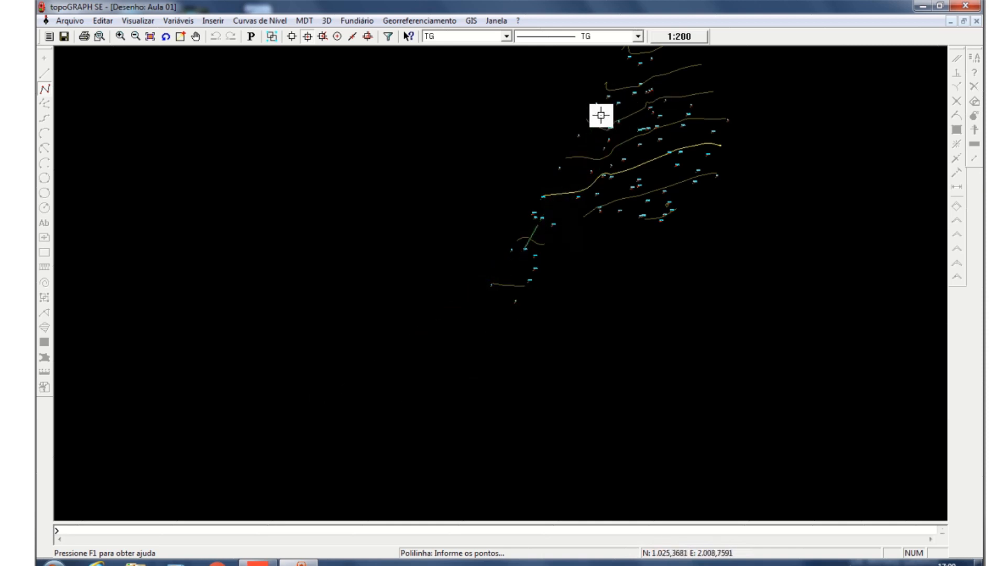
scroll(614, 83, "up", 2)
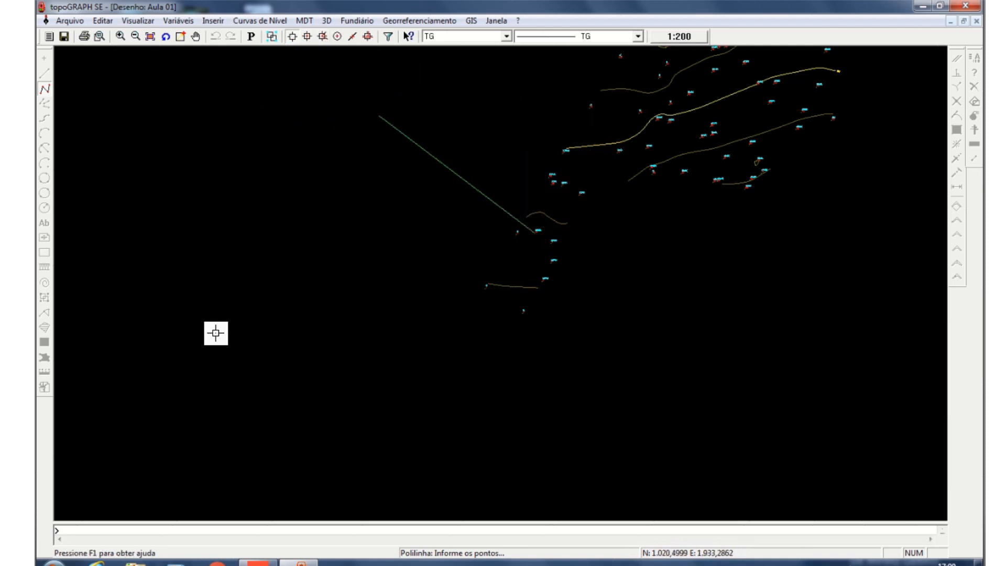
scroll(210, 362, "down", 2)
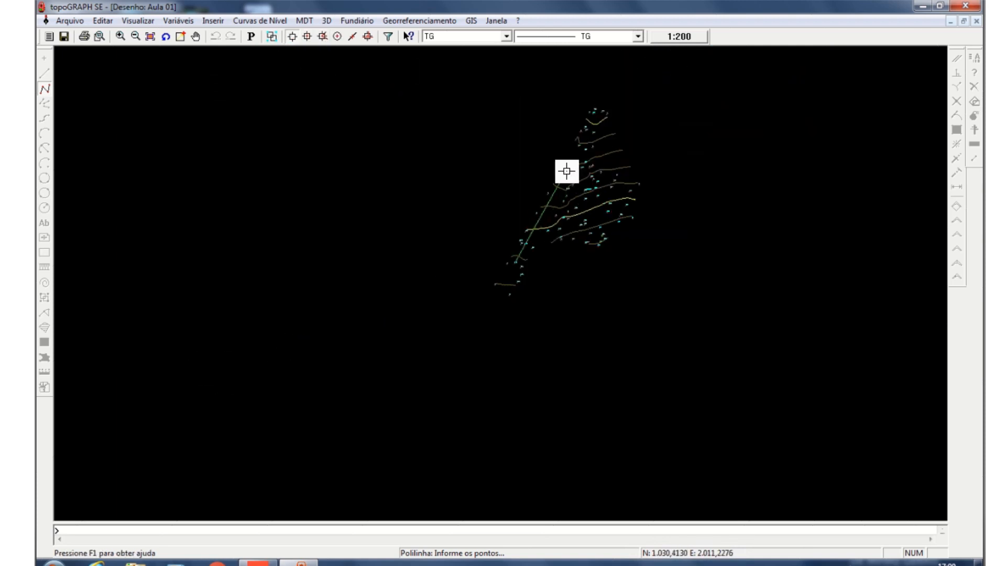
scroll(566, 169, "up", 3)
scroll(501, 222, "down", 1)
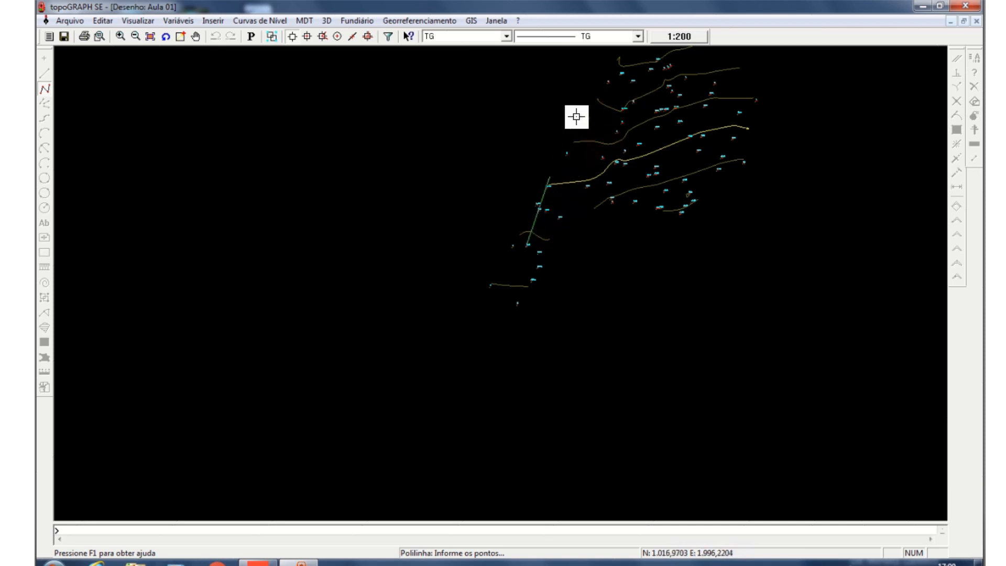
left_click(615, 93)
scroll(514, 258, "down", 3)
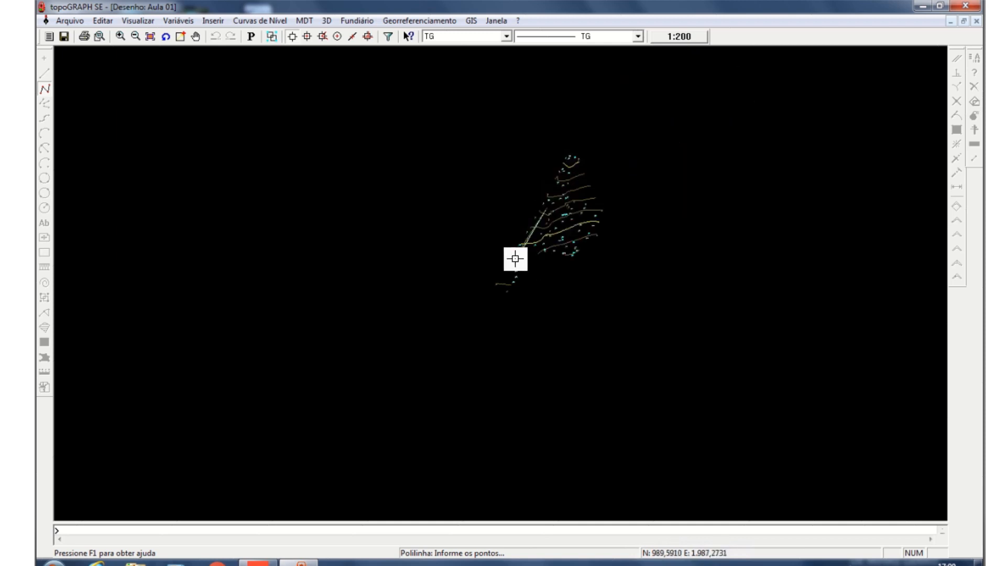
scroll(582, 155, "up", 2)
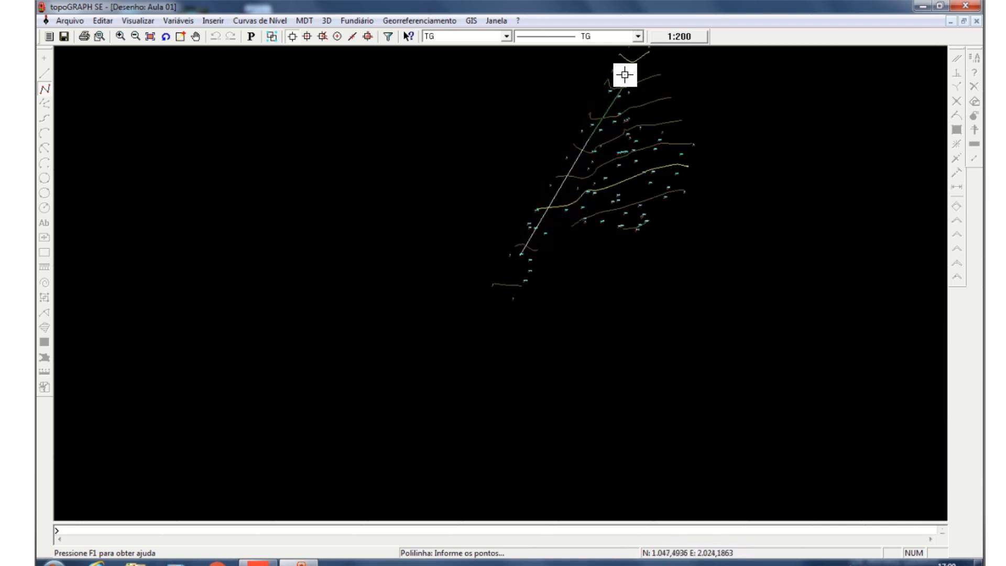
scroll(628, 69, "up", 1)
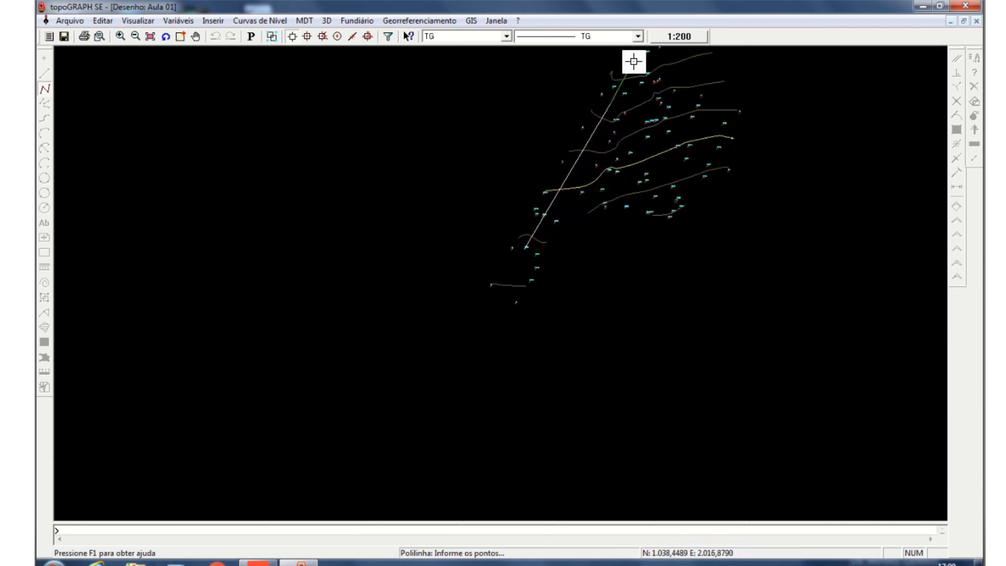
scroll(506, 285, "down", 1)
scroll(610, 85, "up", 1)
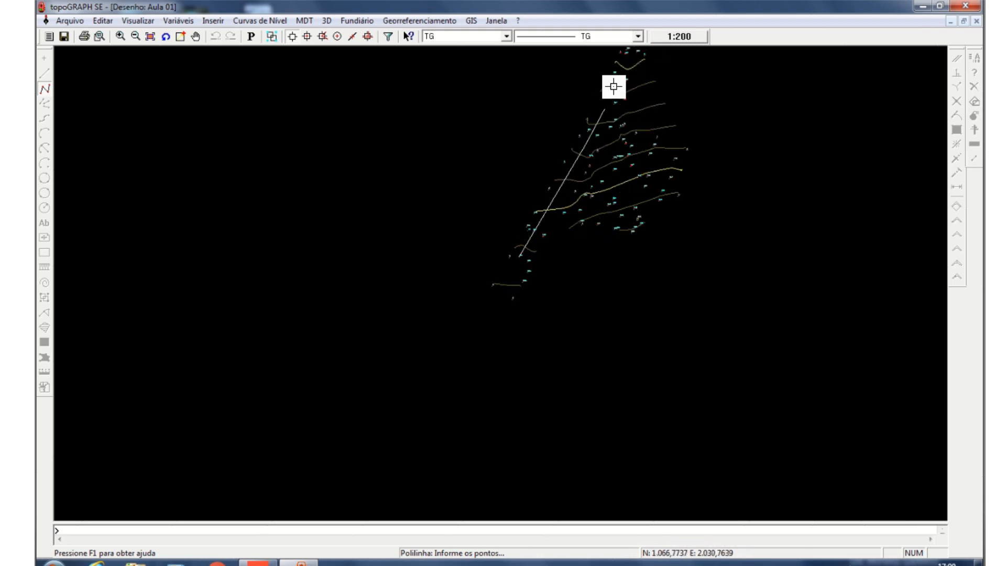
- Continue the polyline across the 795 contour to just beyond BORDO point 24 and finish drawing it
left_click(180, 36)
scroll(486, 360, "down", 1)
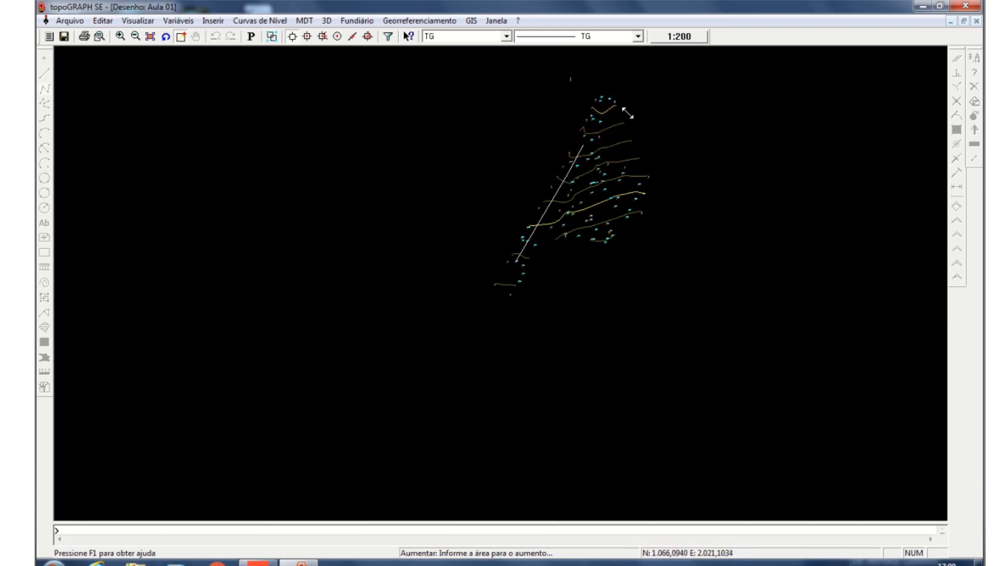
left_click(571, 79)
left_click(649, 128)
left_click(564, 183)
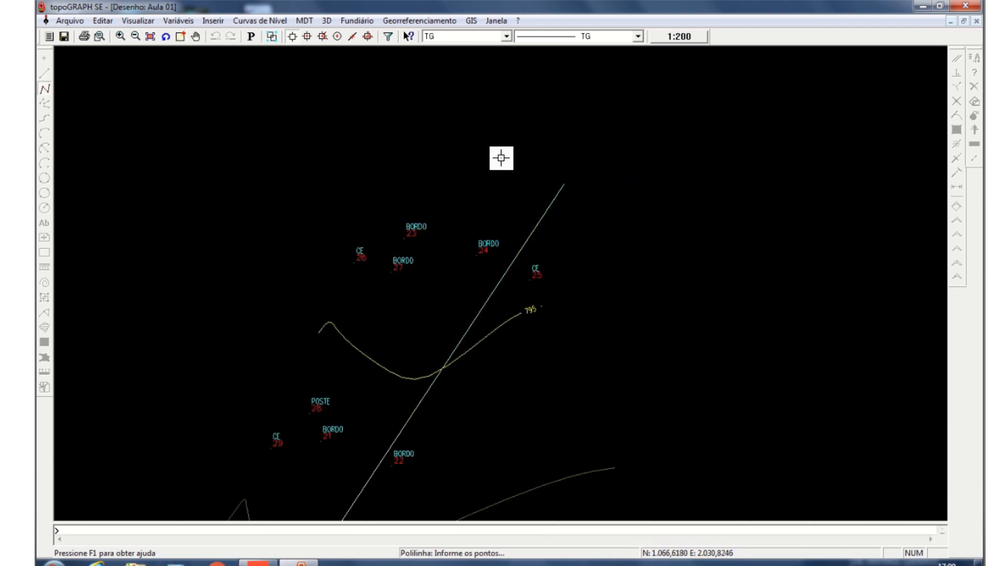
left_click(406, 237)
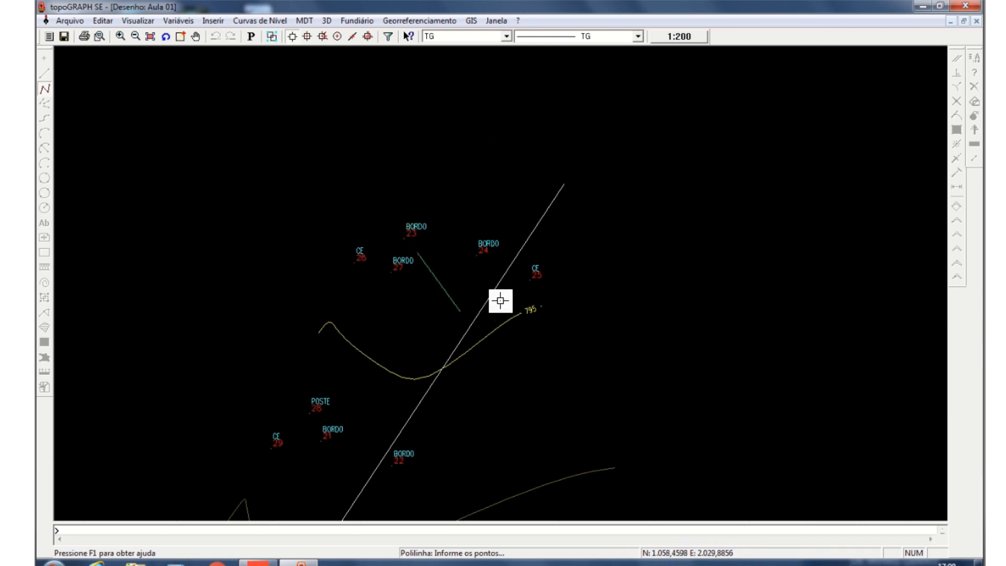
key("Escape")
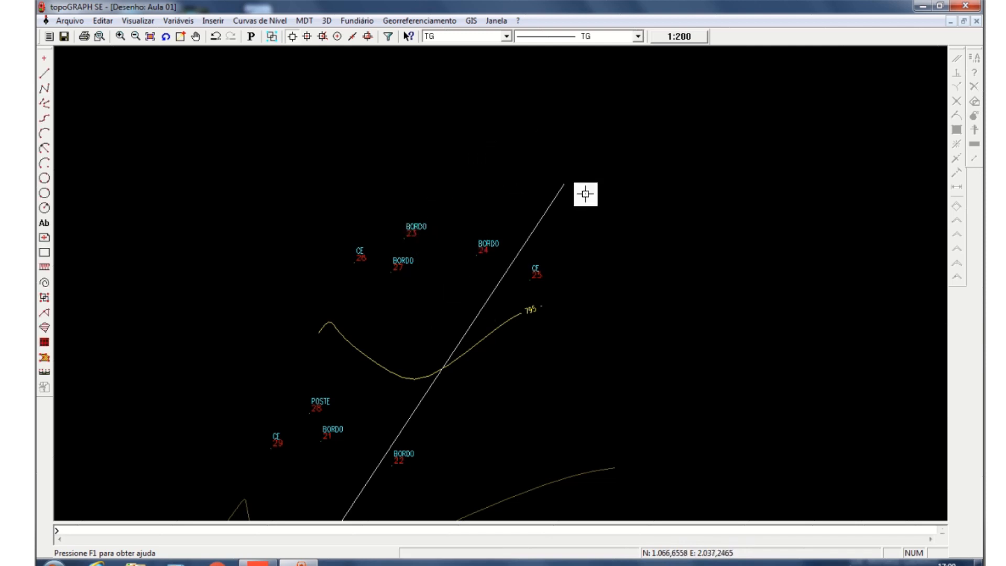
- Move the whole polyline so that its upper end lies close to BORDO point 24
scroll(550, 125, "down", 2)
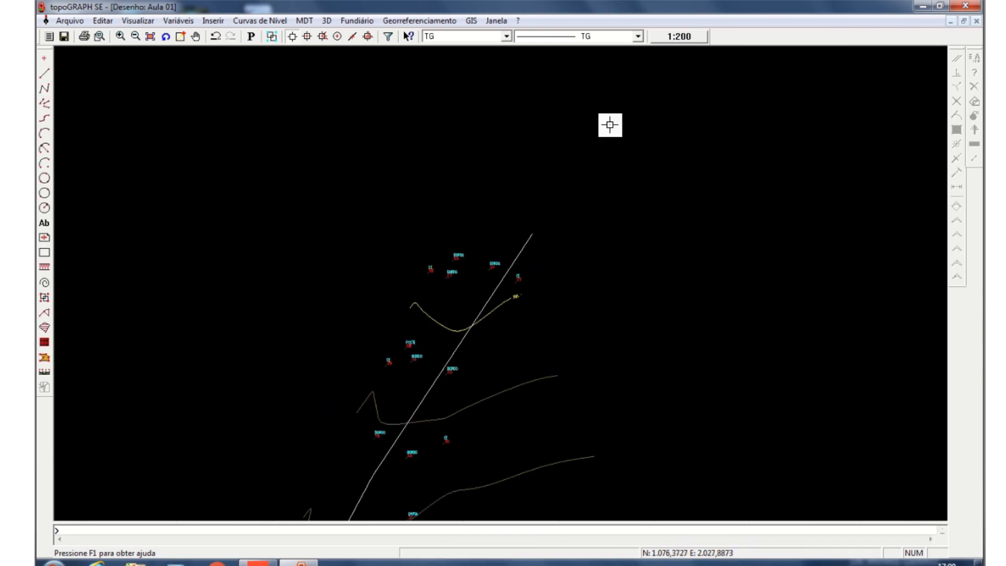
scroll(650, 105, "down", 3)
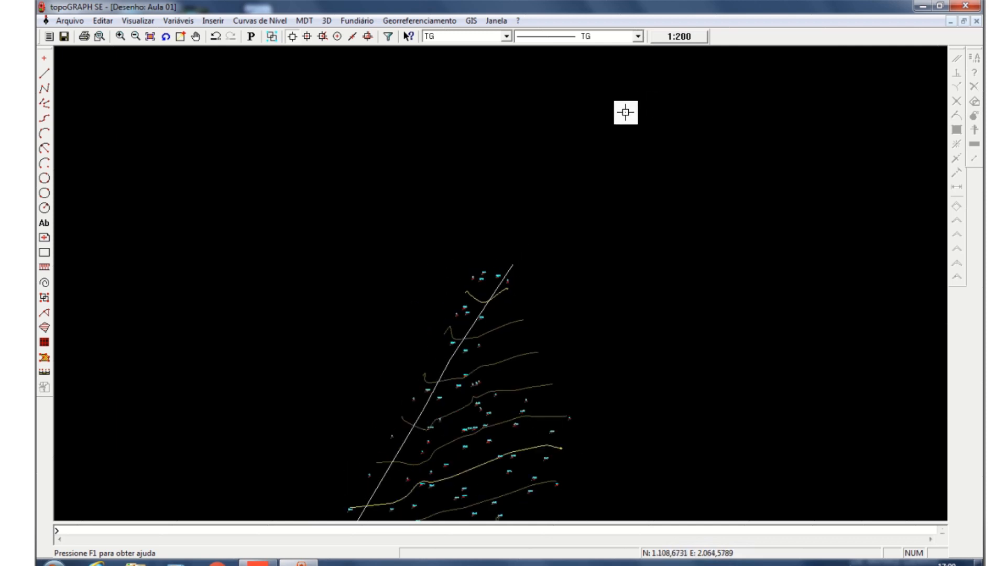
left_click(447, 365)
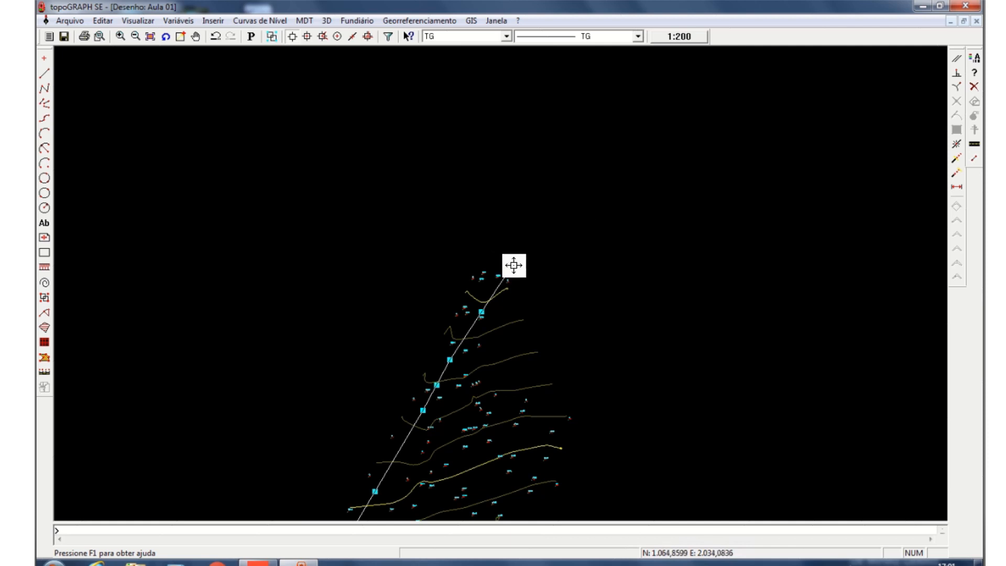
mouse_move(513, 265)
left_mouse_down()
mouse_move(492, 297)
mouse_move(497, 276)
left_mouse_up()
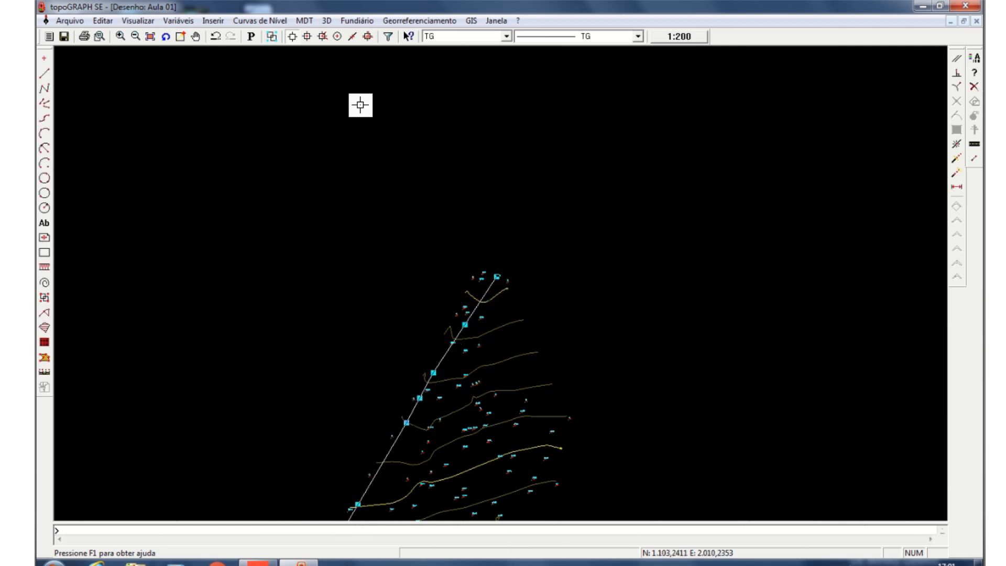
- Shift the polyline slightly so its upper end sits exactly on BORDO point 24, and clear the selection
scroll(503, 277, "up", 5)
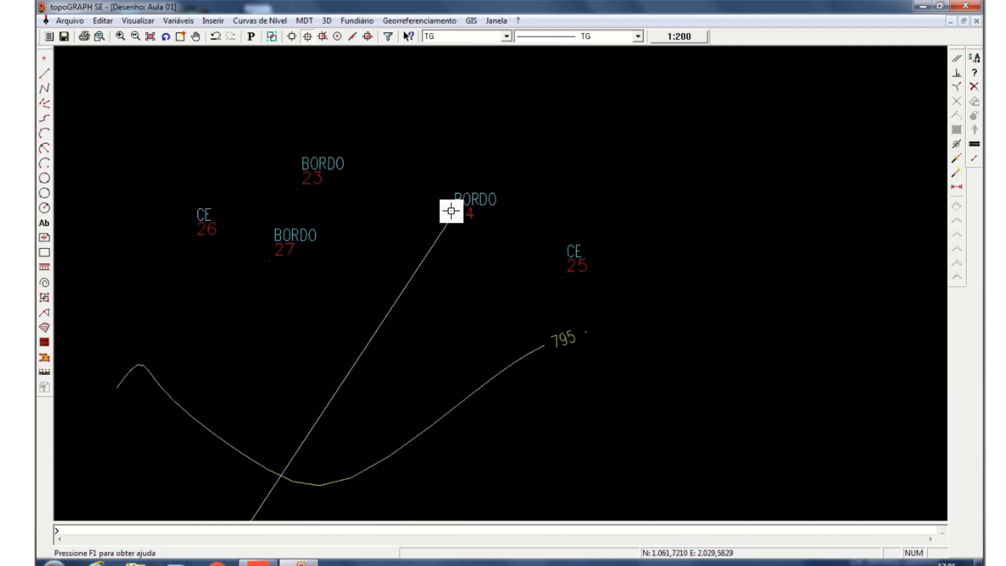
left_click(455, 212)
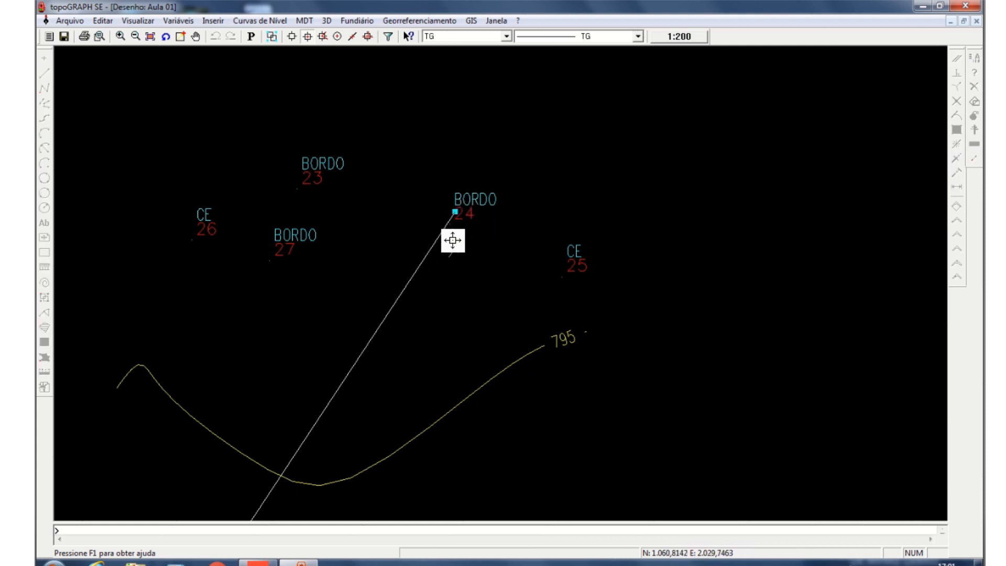
left_click(450, 219)
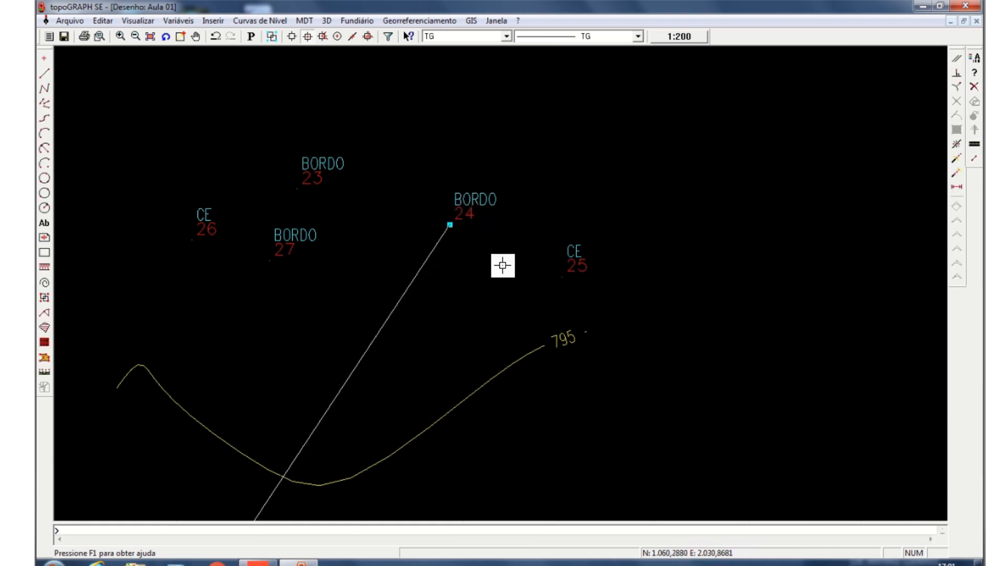
scroll(512, 184, "down", 4)
scroll(513, 180, "down", 1)
right_click(504, 126)
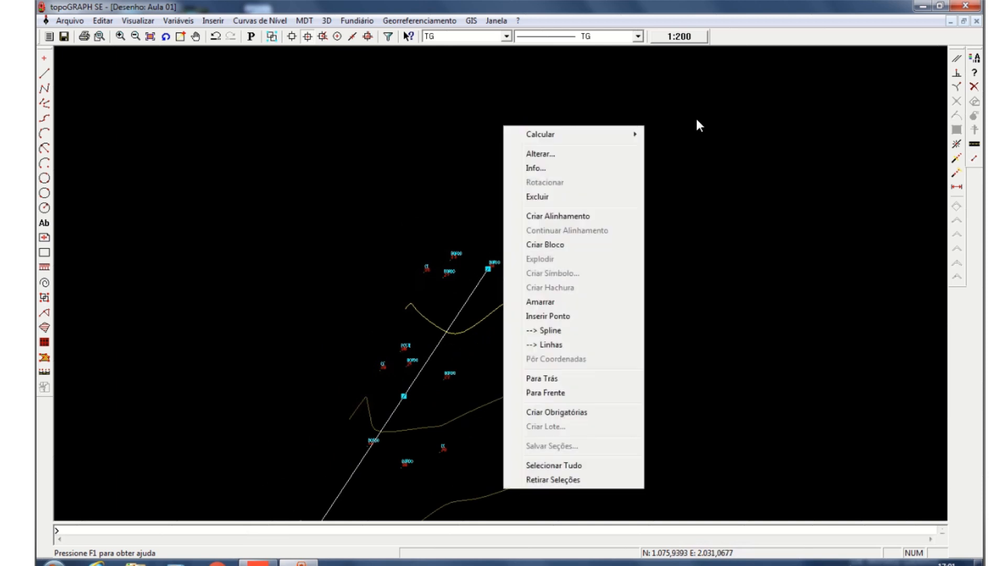
left_click(707, 113)
scroll(586, 87, "down", 6)
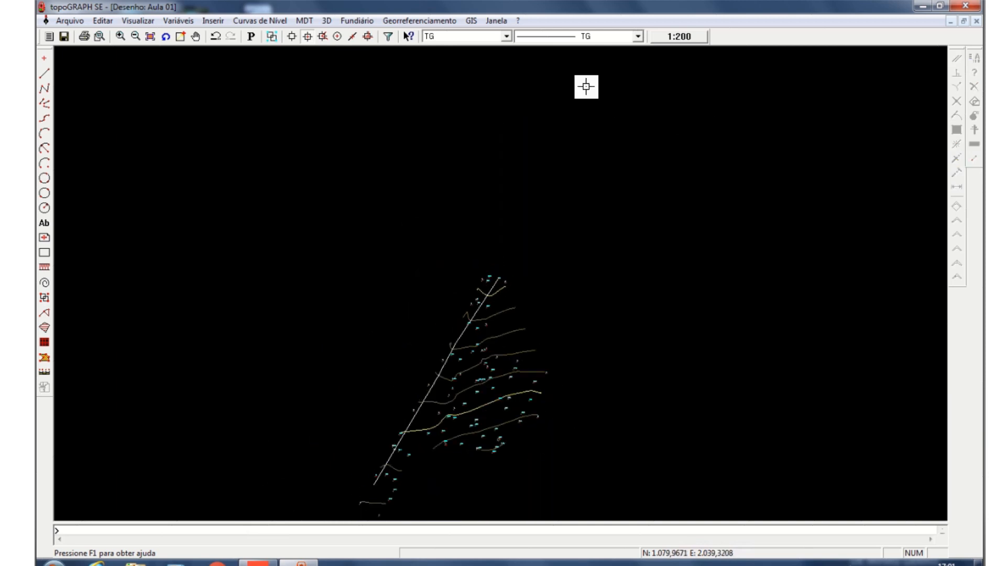
scroll(394, 457, "up", 1)
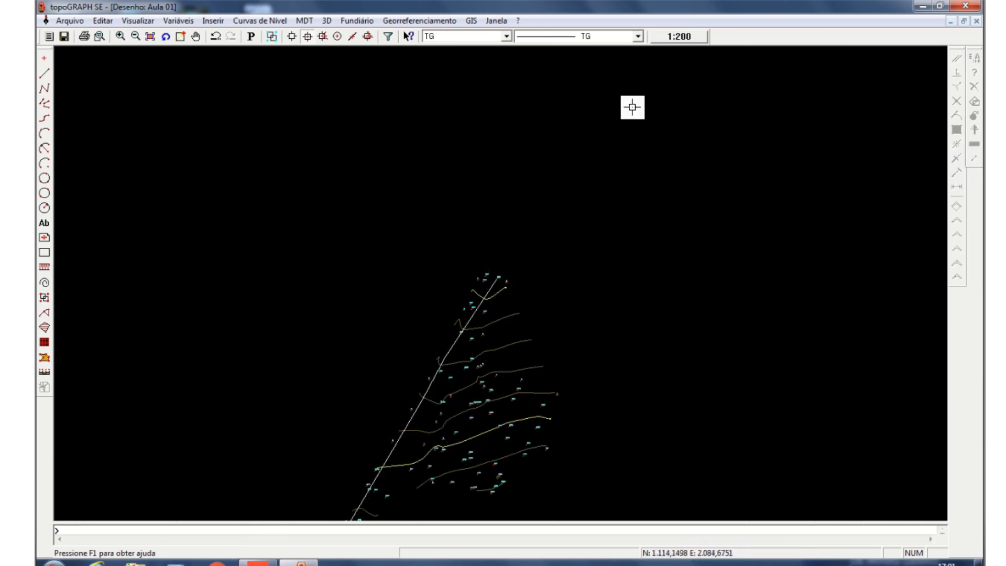
- Select the finished polyline and create an alignment (Alinhamento) from it
scroll(607, 110, "up", 1)
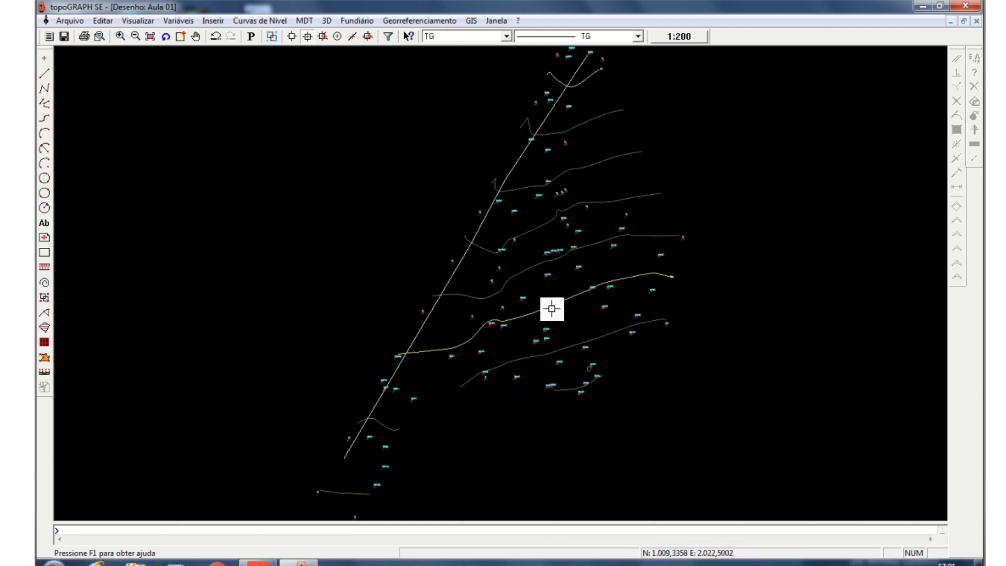
left_click(464, 254)
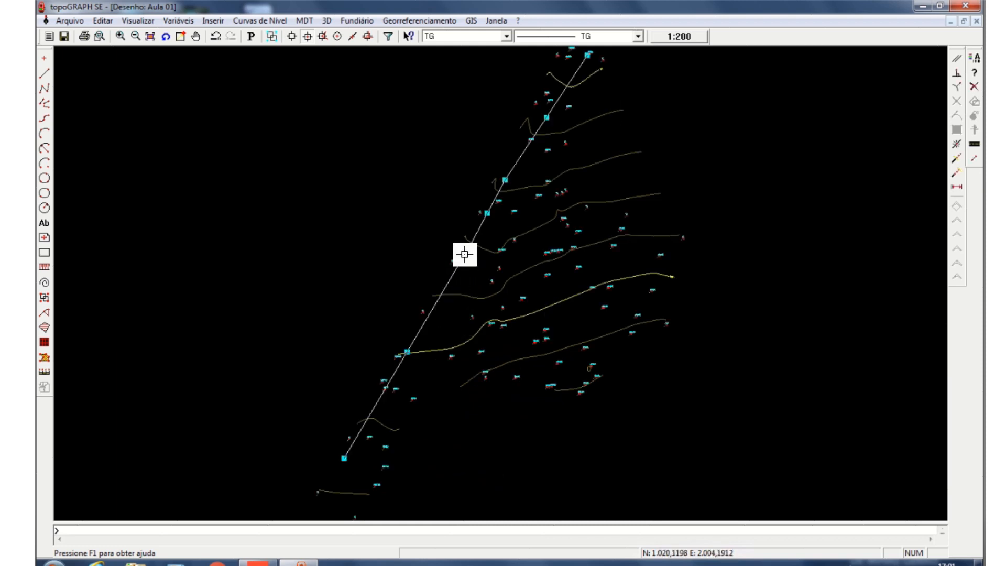
right_click(486, 213)
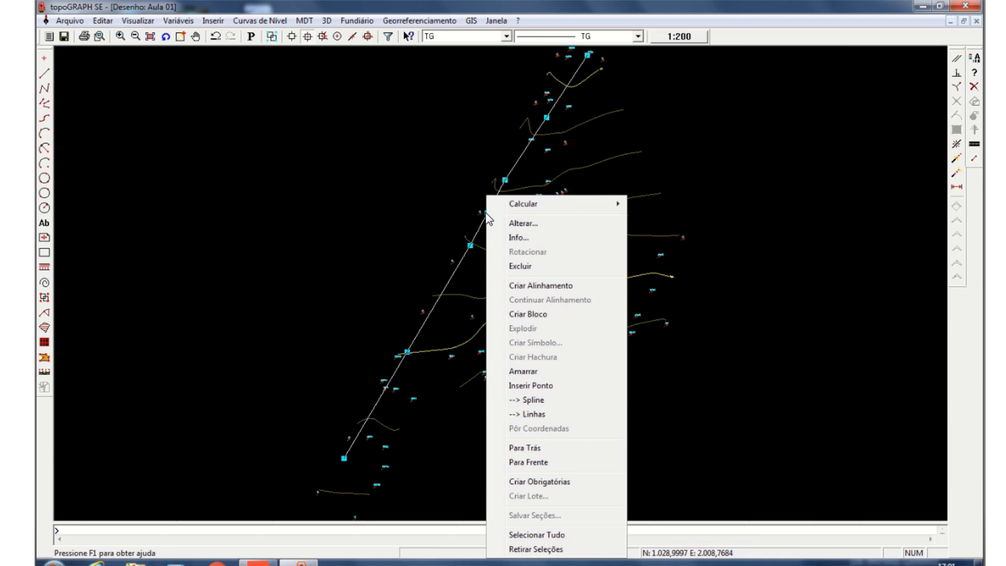
left_click(561, 285)
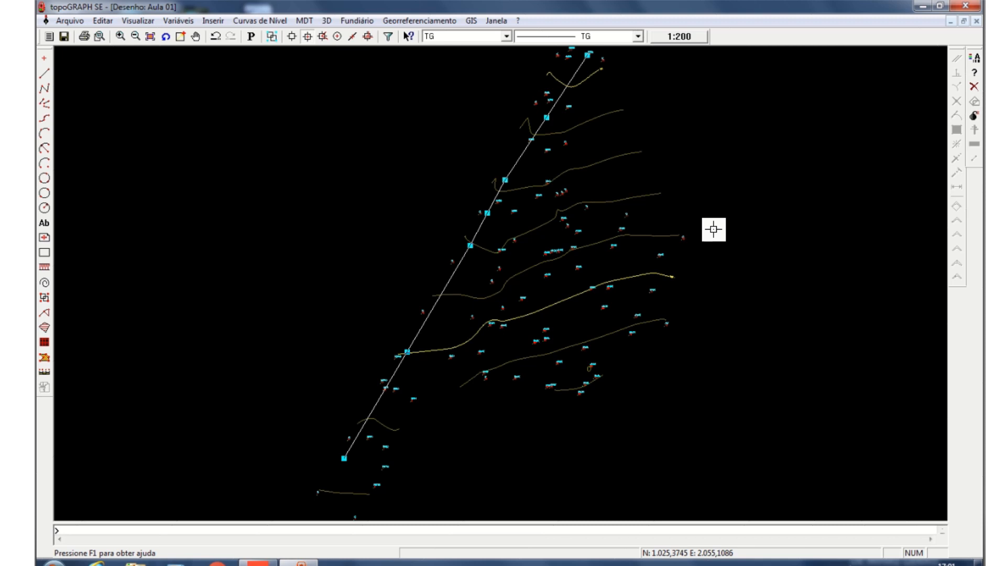
right_click(546, 116)
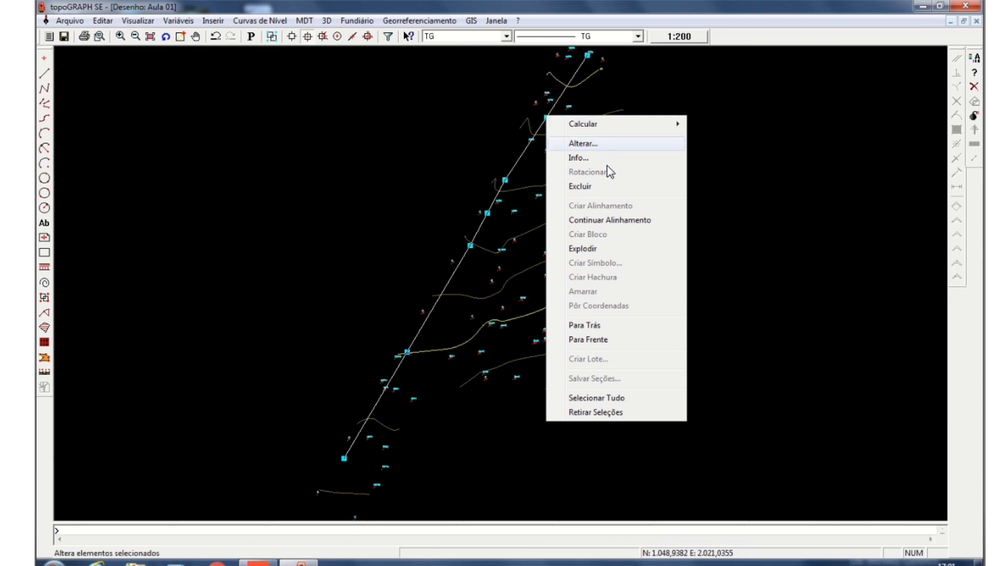
left_click(72, 21)
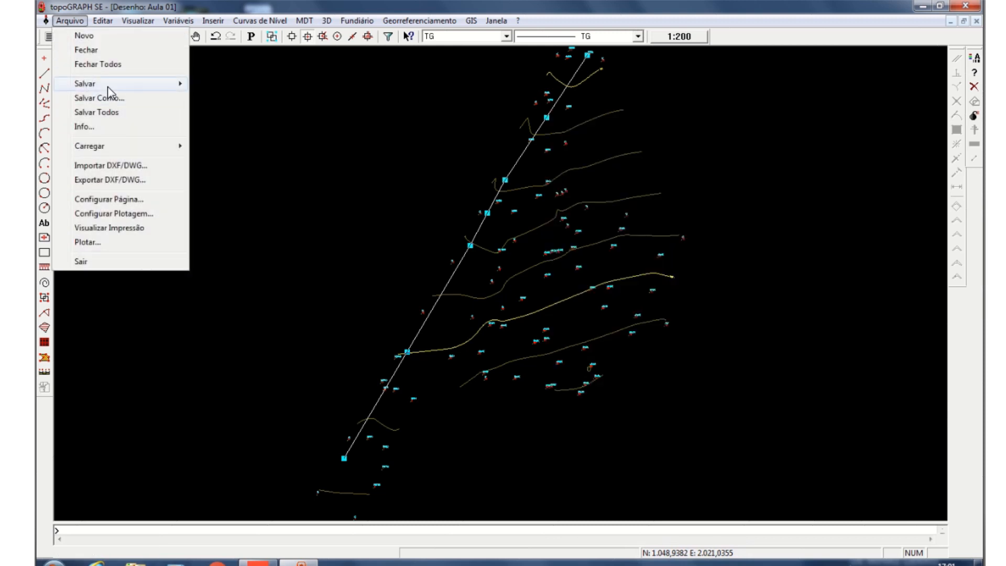
mouse_move(109, 88)
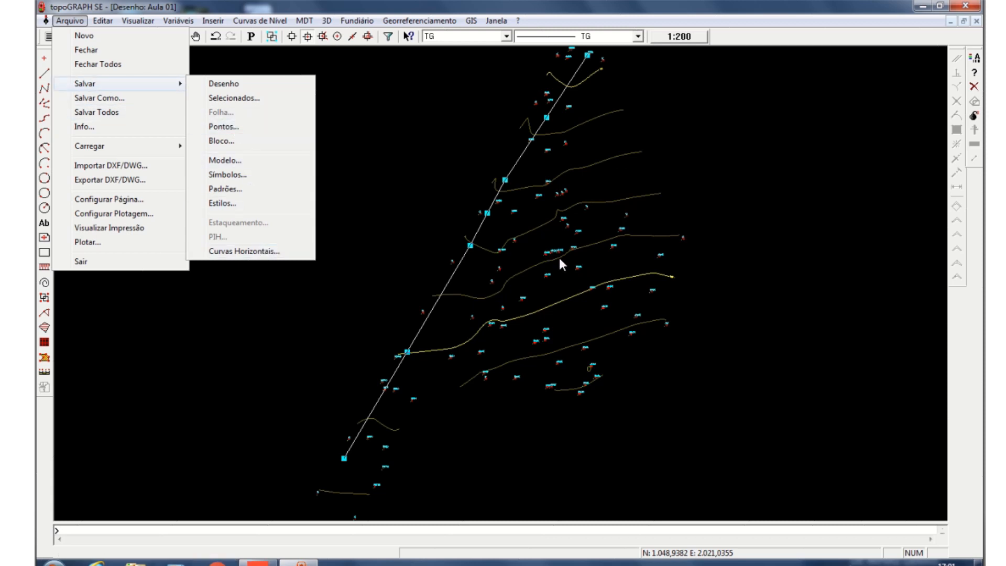
left_click(259, 251)
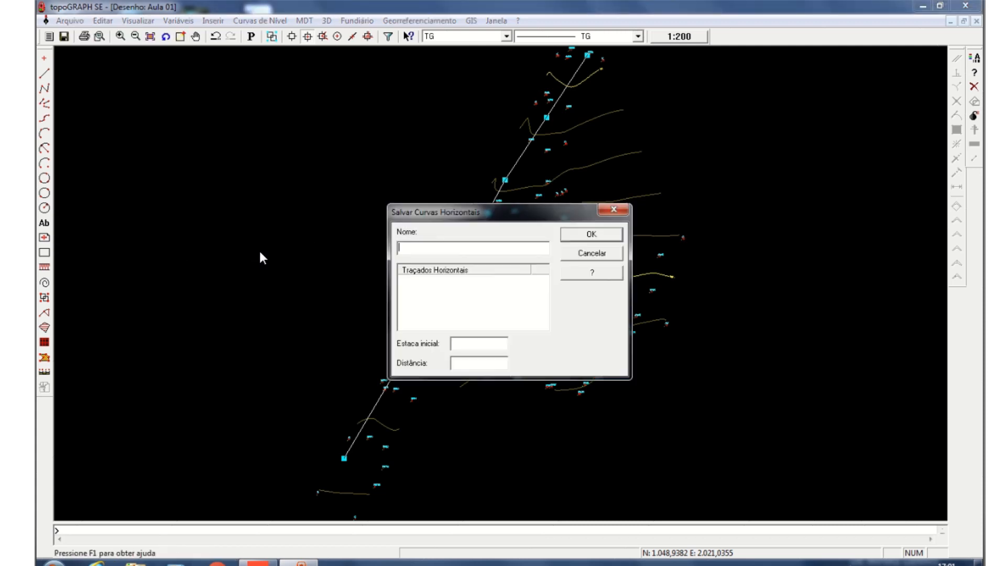
left_click(619, 213)
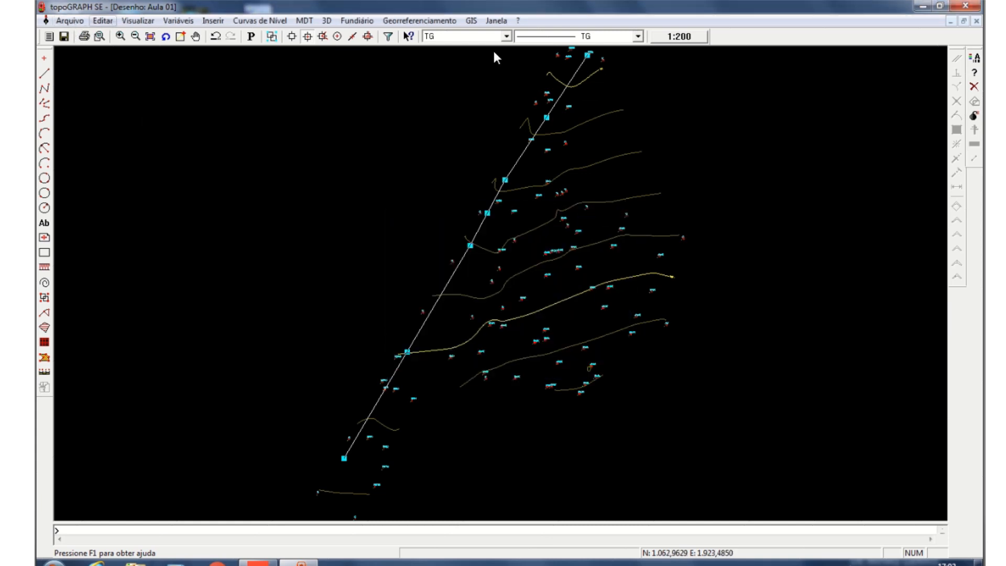
left_click(126, 103)
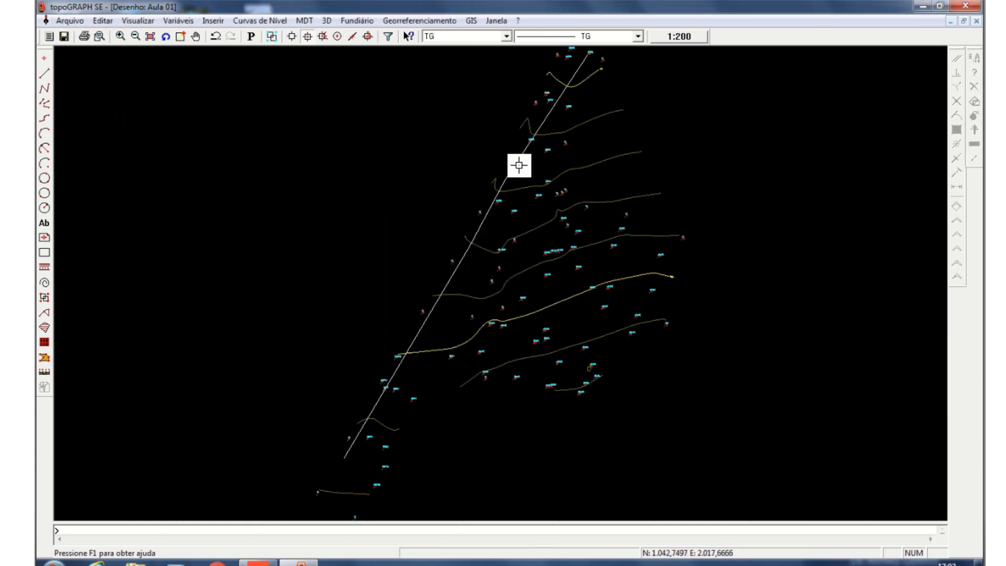
left_click(511, 192)
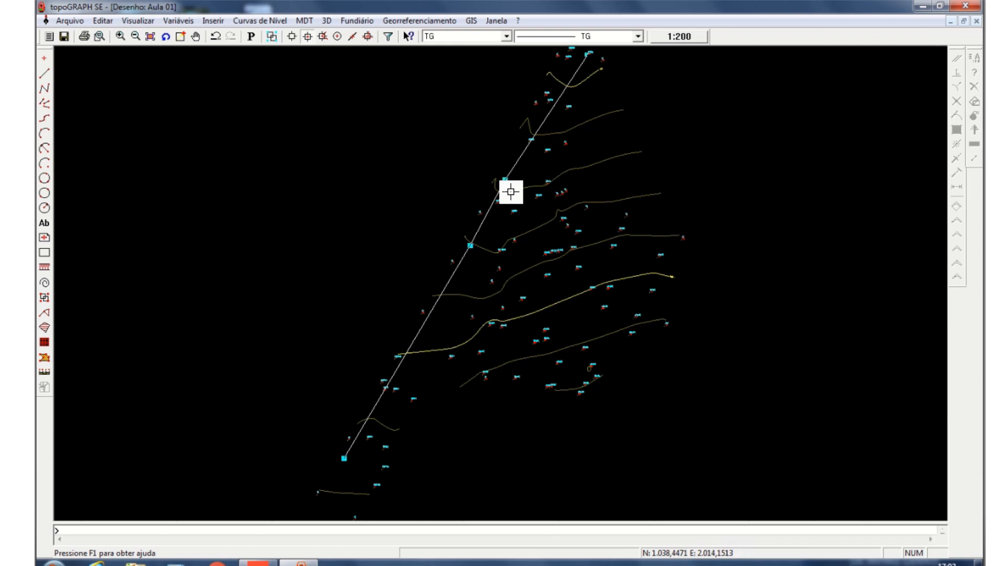
right_click(545, 117)
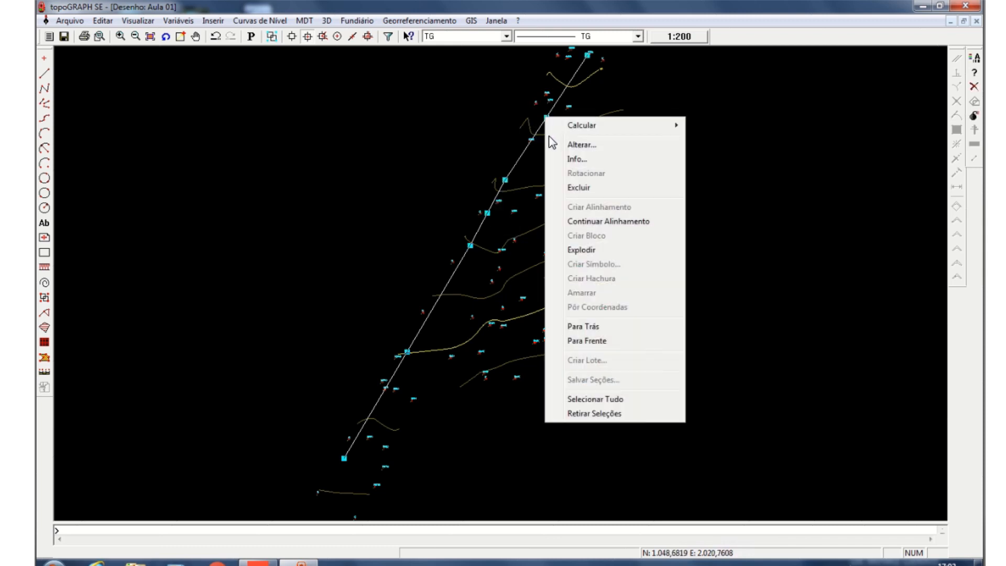
left_click(776, 151)
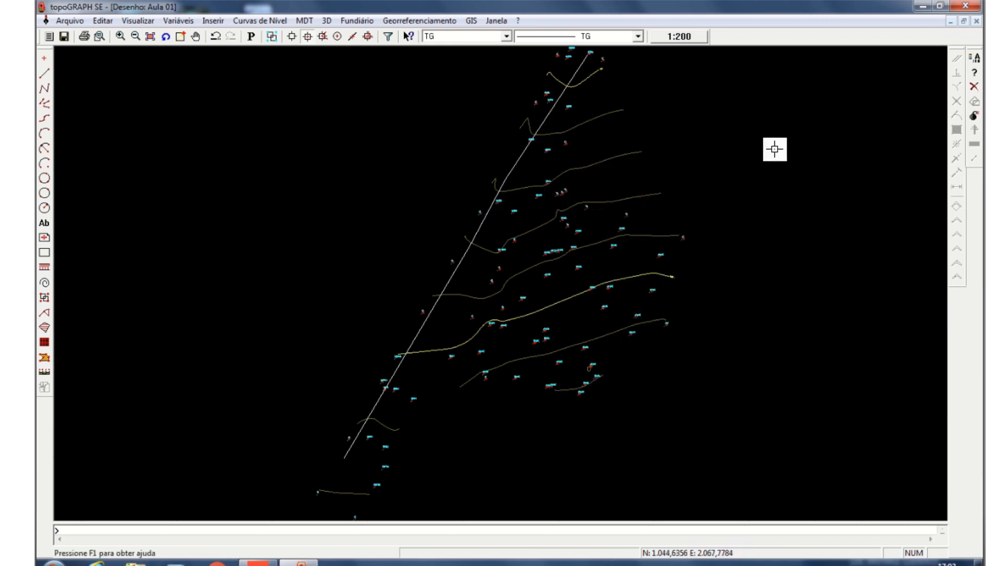
left_click(516, 163)
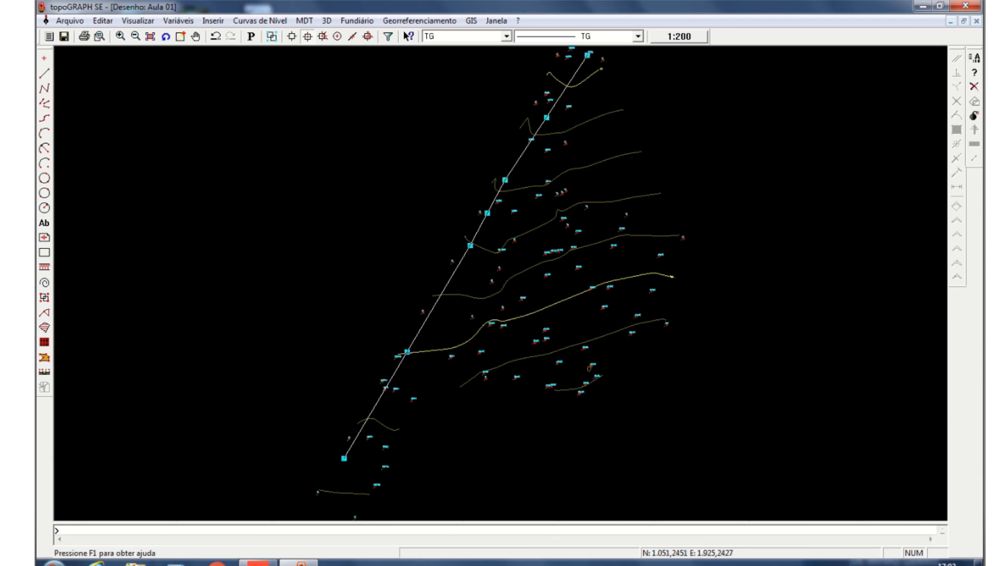
left_click(69, 21)
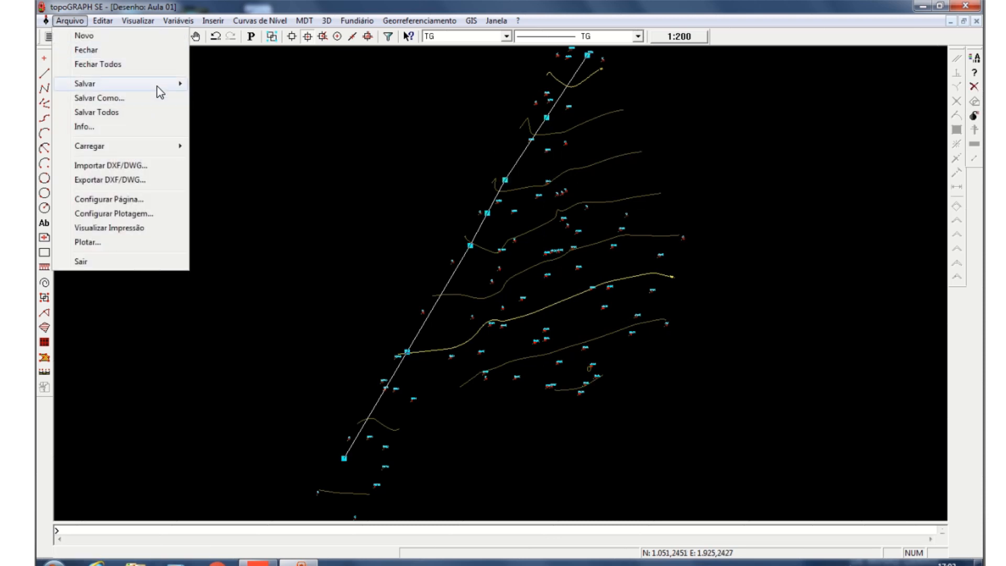
left_click(163, 101)
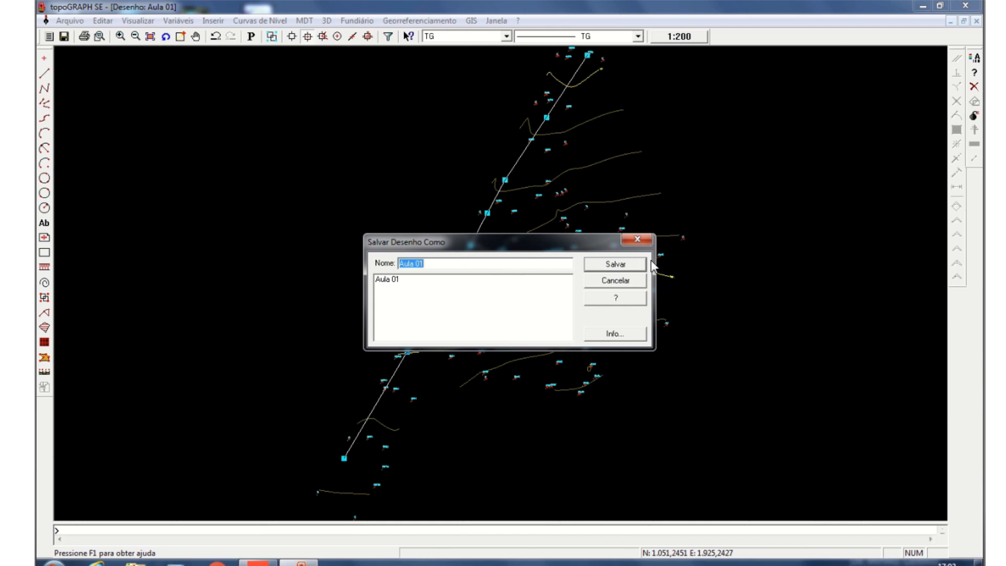
left_click(637, 239)
- Save the selected alignment as horizontal curves named Traçado 1, with initial station 0 and distance 20
left_click(70, 20)
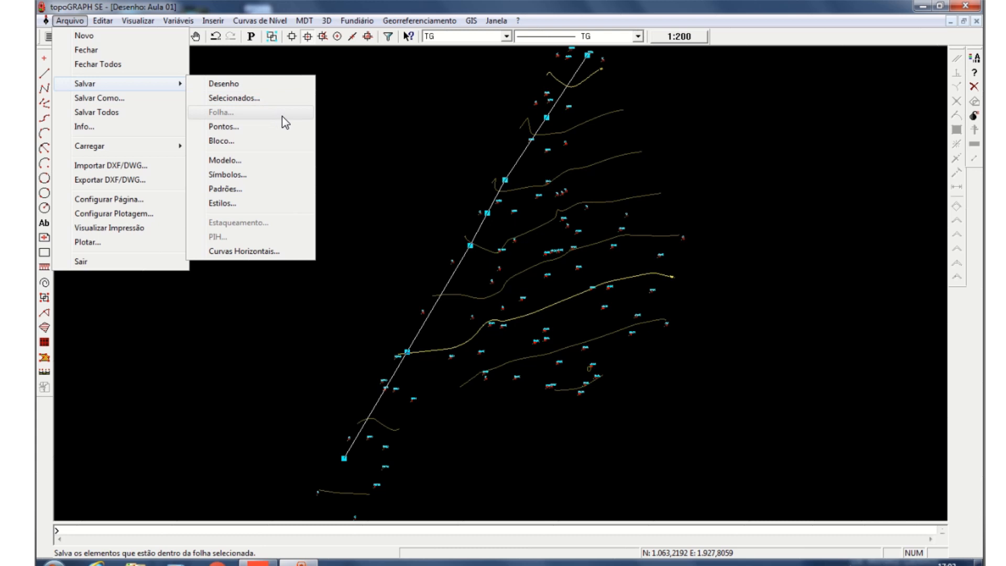
left_click(271, 253)
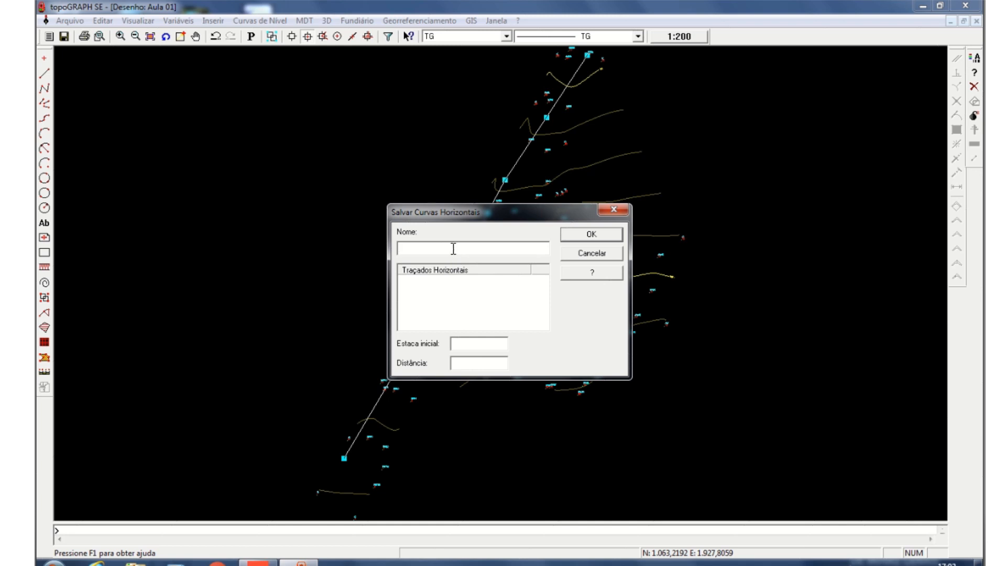
type("Traçado 1")
left_click(484, 342)
type("0")
left_click(484, 366)
type("20")
left_click(592, 235)
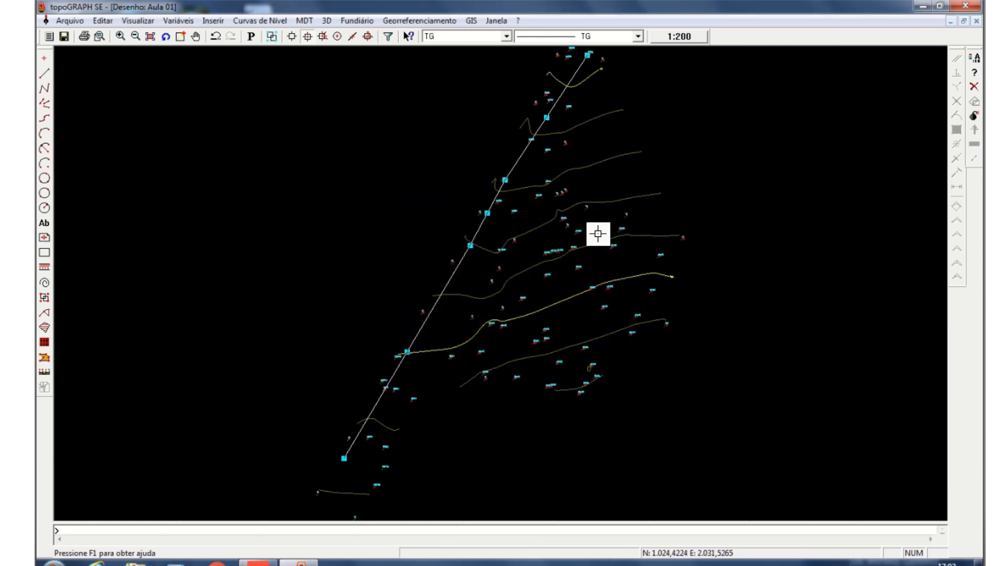
- Close the Aula 01 drawing with its changes saved and open the Traçado 1 horizontal alignment table
left_click(977, 21)
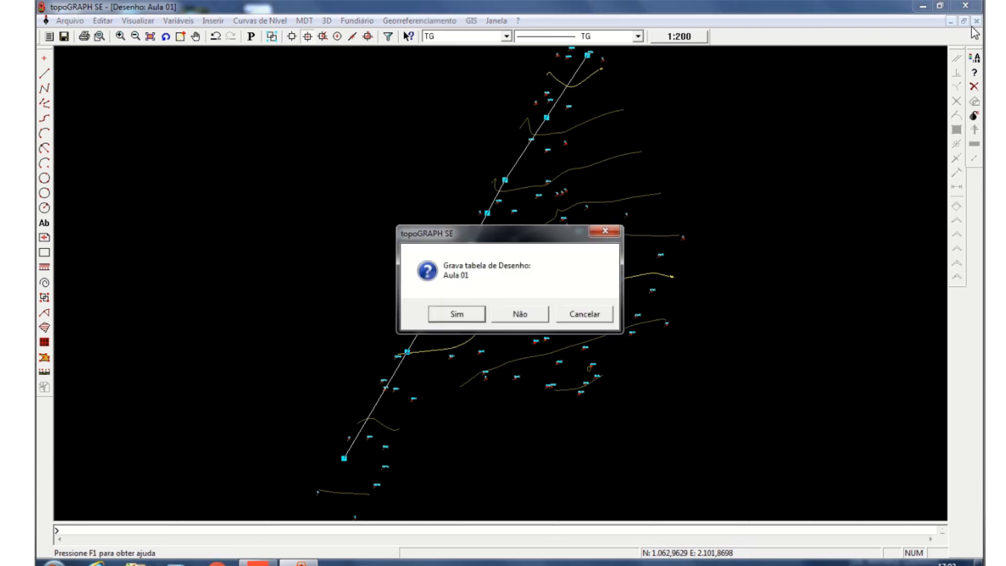
left_click(457, 316)
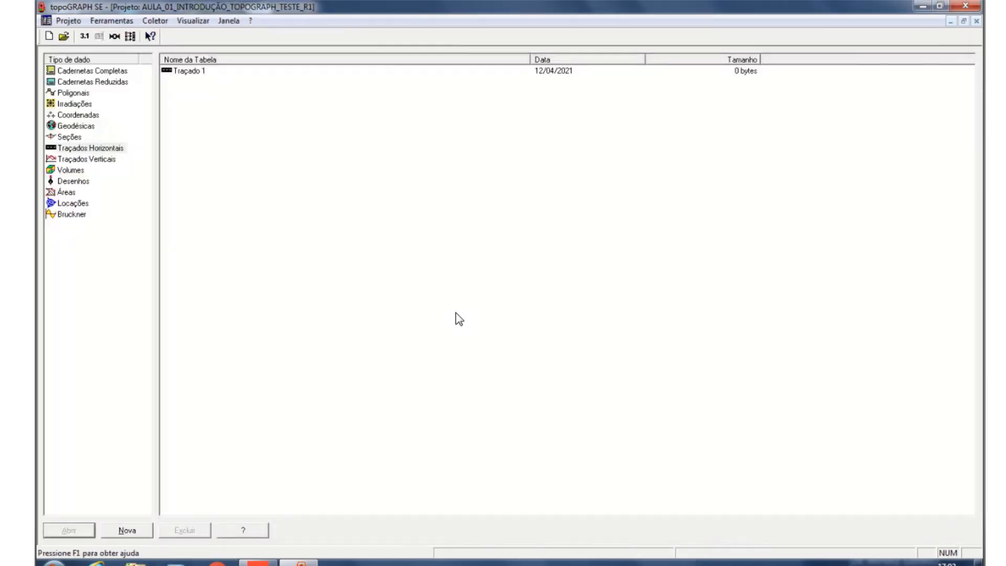
left_click(189, 72)
left_click(83, 149)
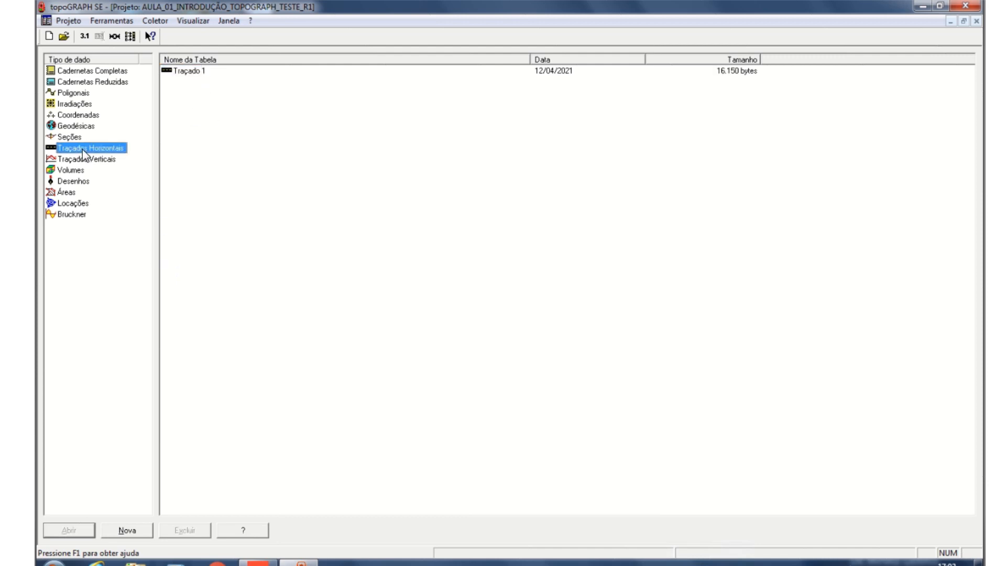
double_click(188, 71)
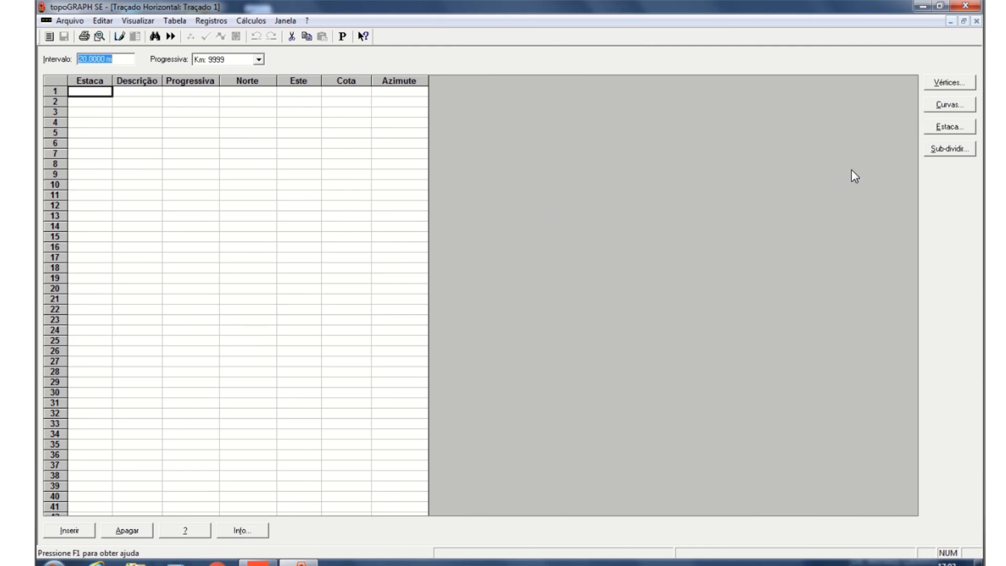
- Try to calculate the horizontal vertices with the initial station at vertex PI-0 set to 0
left_click(945, 83)
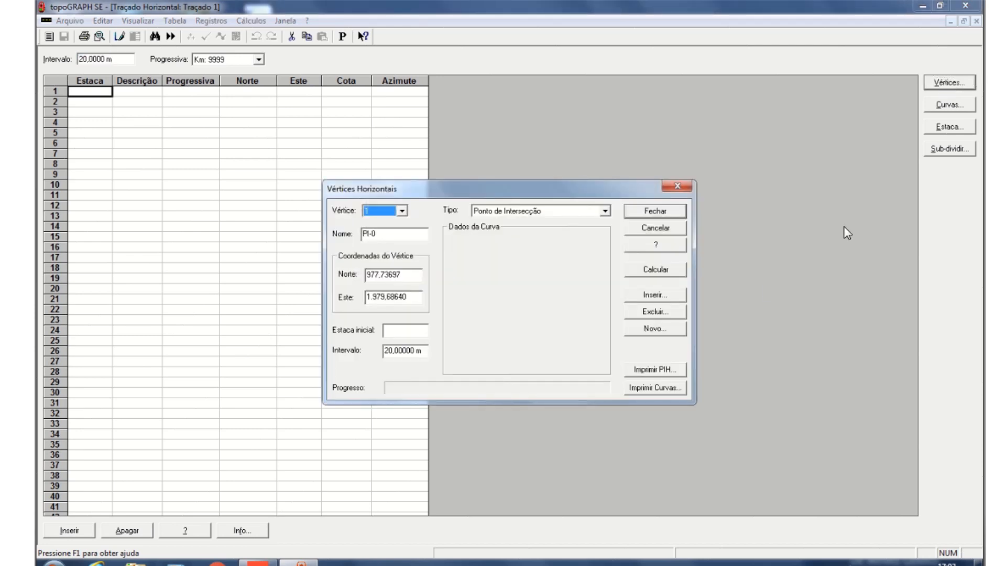
left_click(409, 332)
type("0")
left_click(671, 272)
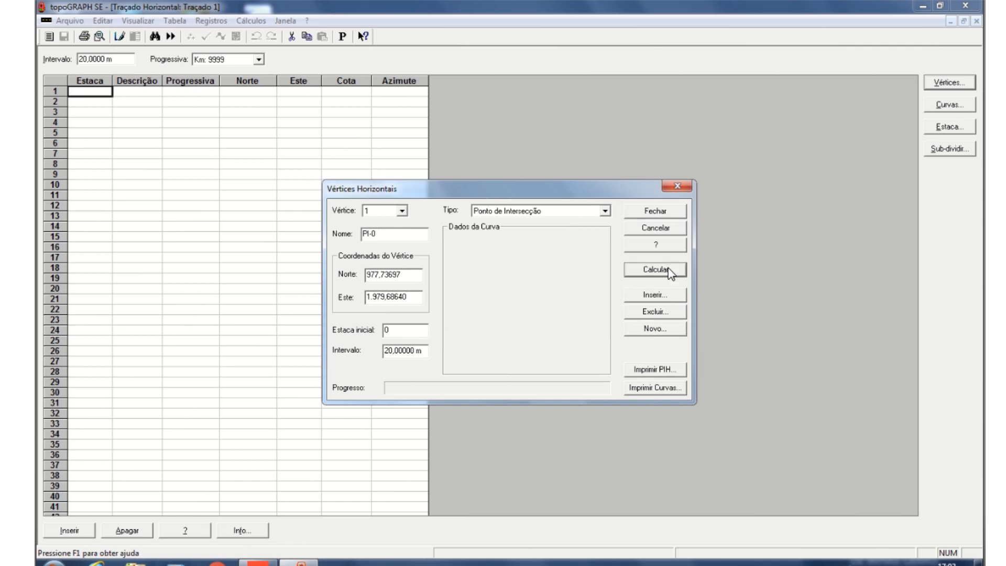
left_click(666, 211)
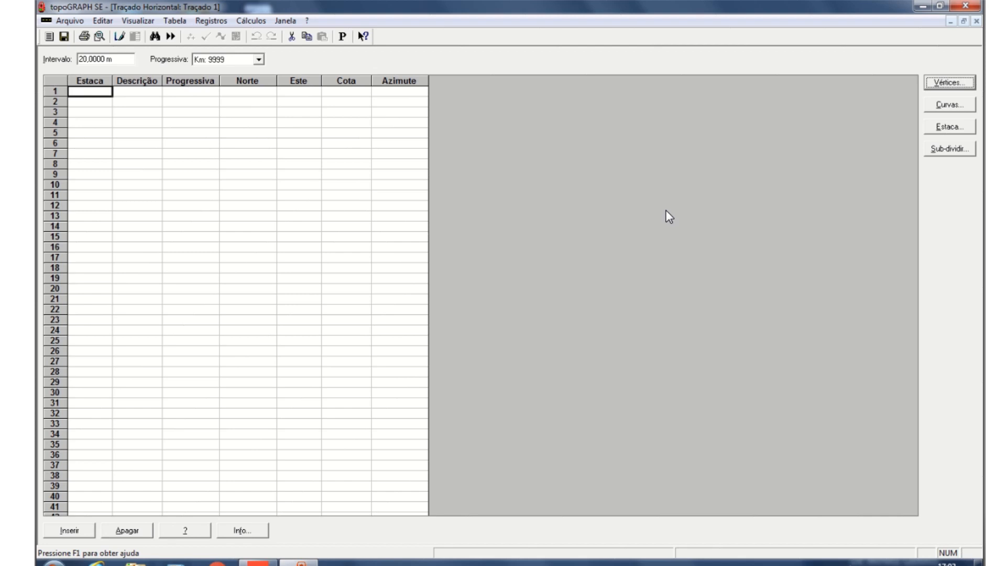
- Reopen the horizontal vertices, set PI-0's initial station to 0 and recalculate them
left_click(946, 84)
left_click(413, 331)
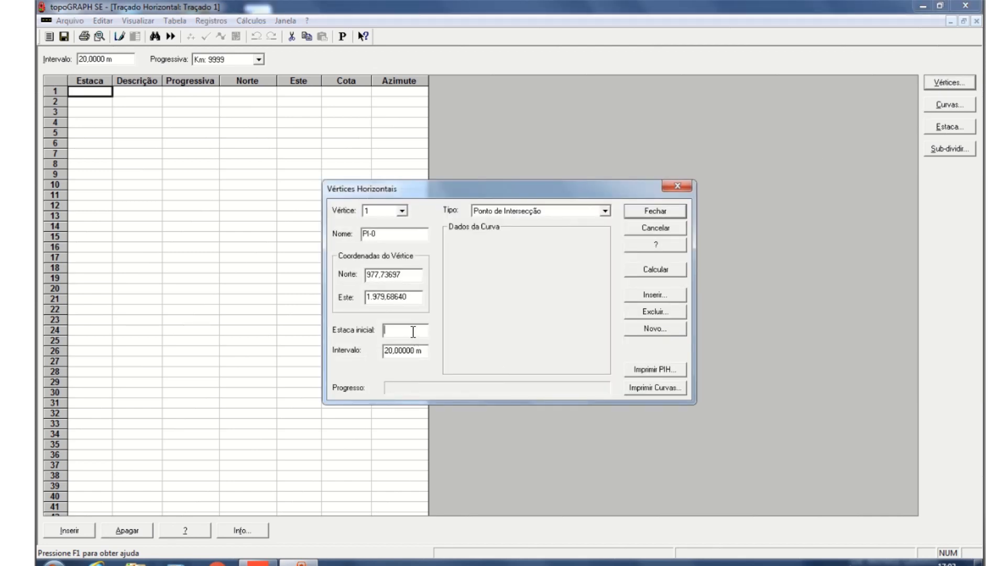
type("0")
left_click(650, 270)
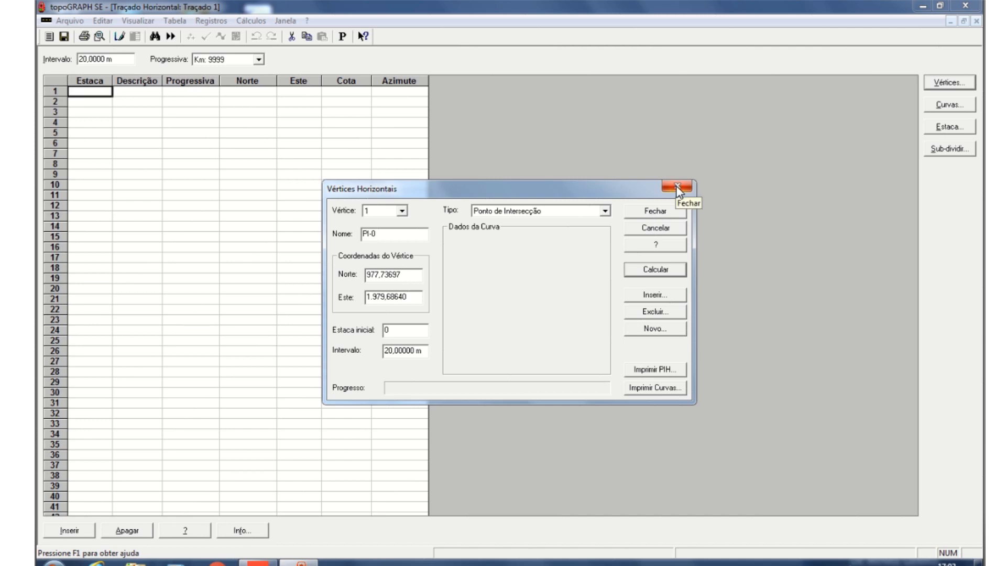
left_click(653, 215)
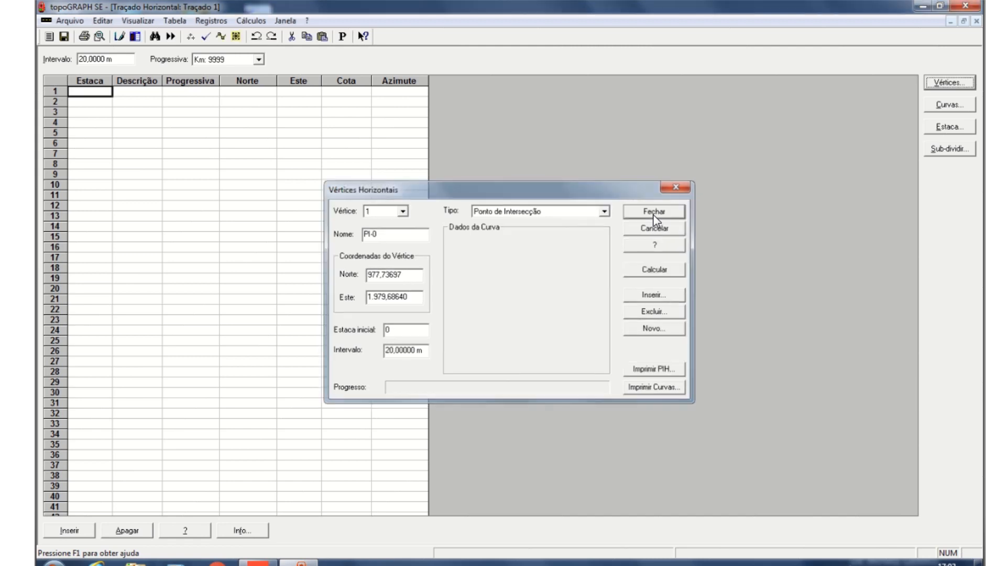
- Calculate the horizontal curves generated by vertices to fill the station table, keeping the 20 m interval and Estaca Inteira option
left_click(950, 105)
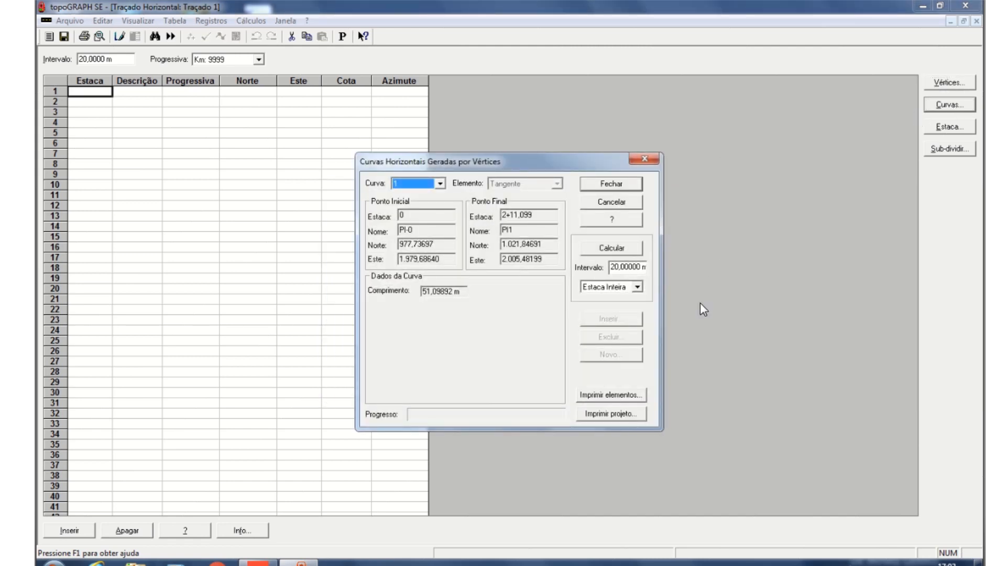
left_click(440, 183)
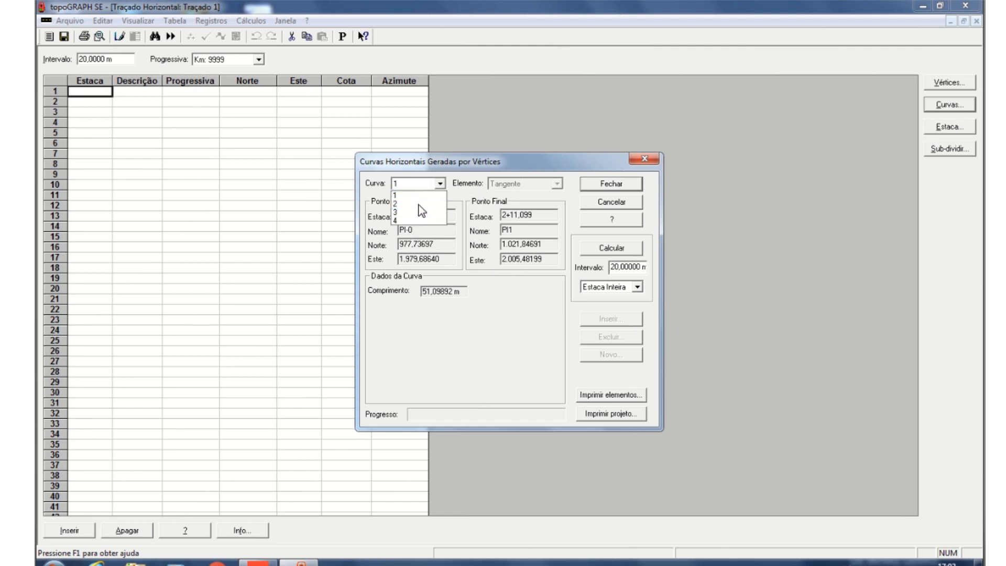
left_click(438, 195)
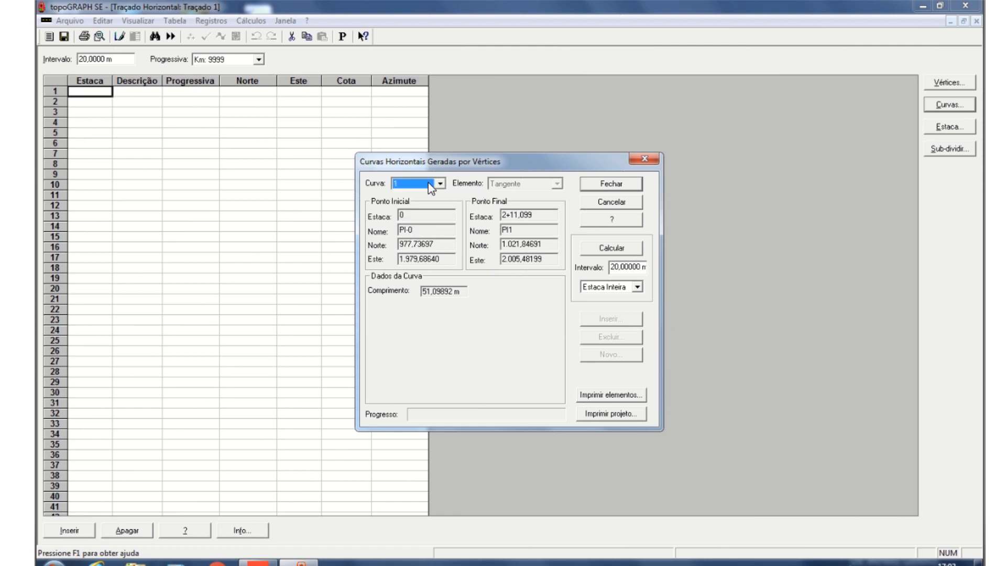
left_click(624, 254)
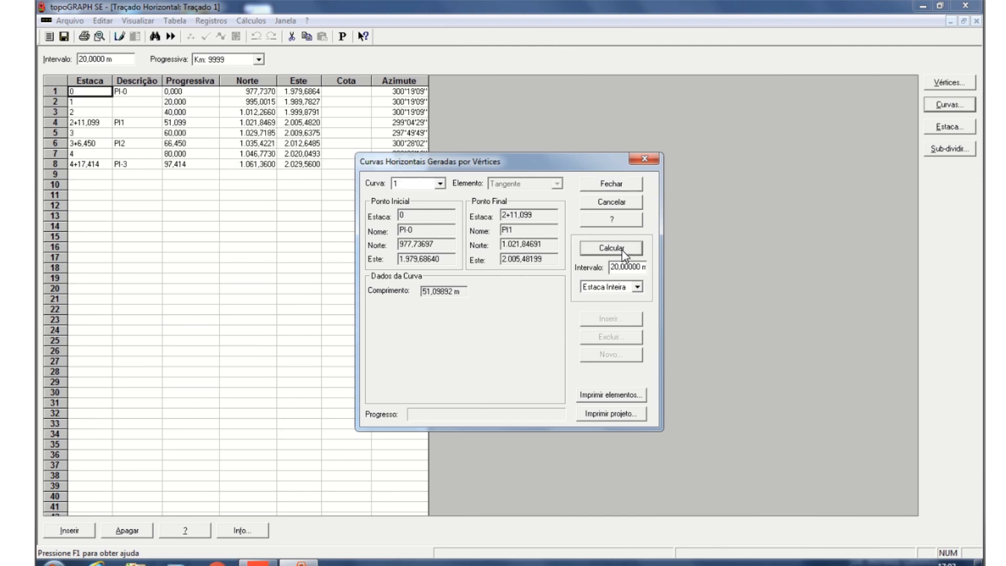
left_click(613, 187)
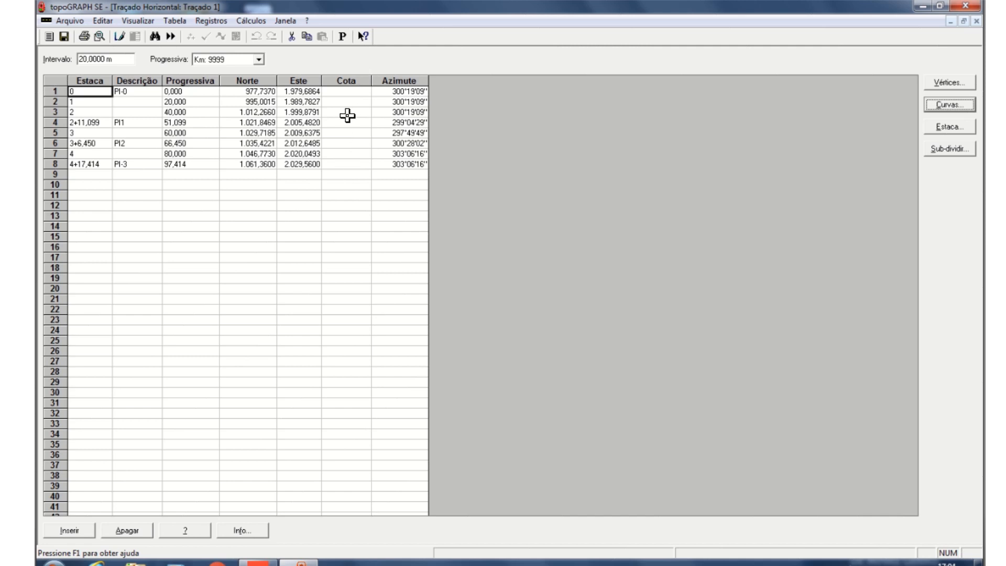
- Calculate the Traçado 1 elevations from the Aula 01 drawing with the TG terrain model, interpolating by Pontos over stations 0 to 4+17,414
left_click(251, 21)
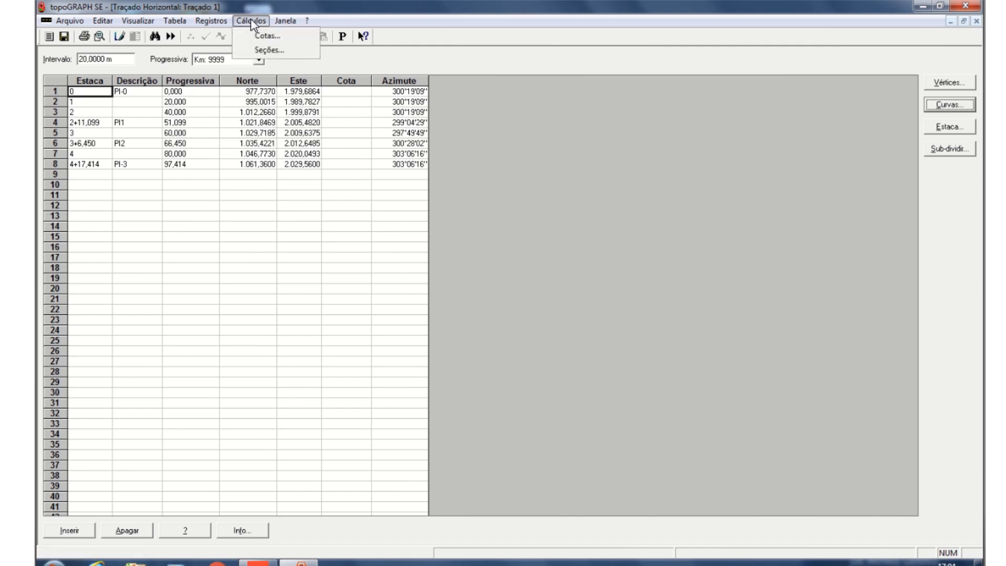
left_click(264, 31)
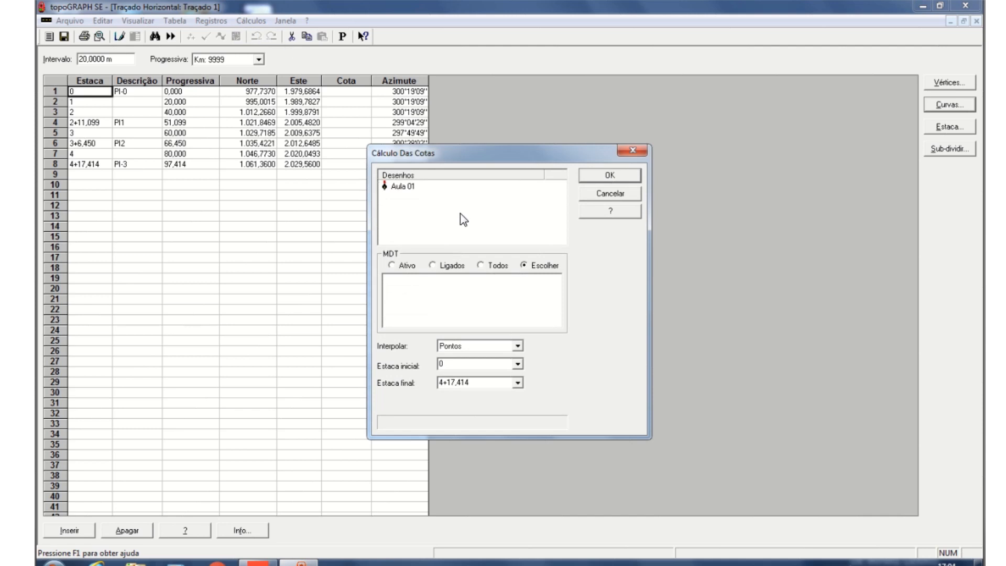
left_click(407, 186)
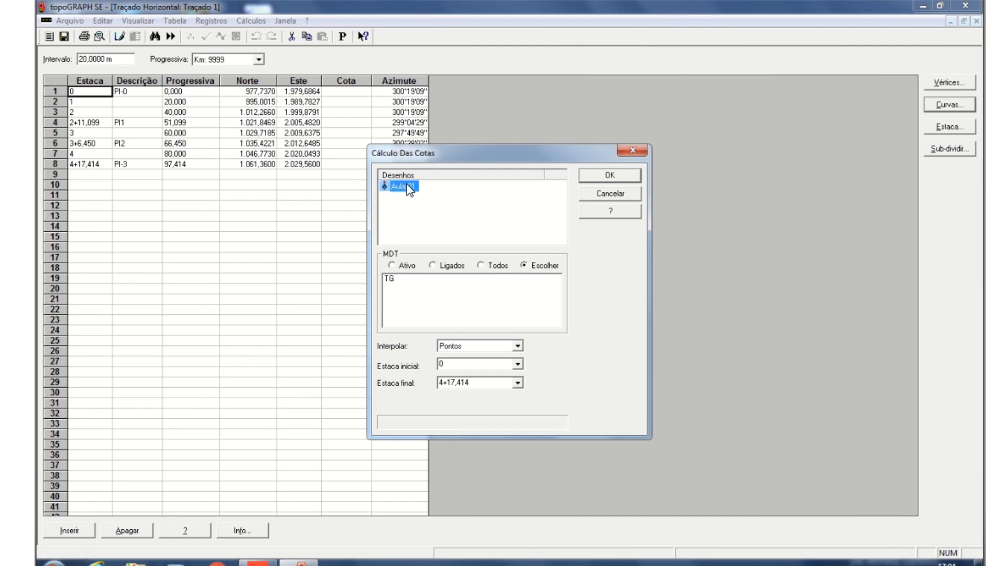
left_click(627, 178)
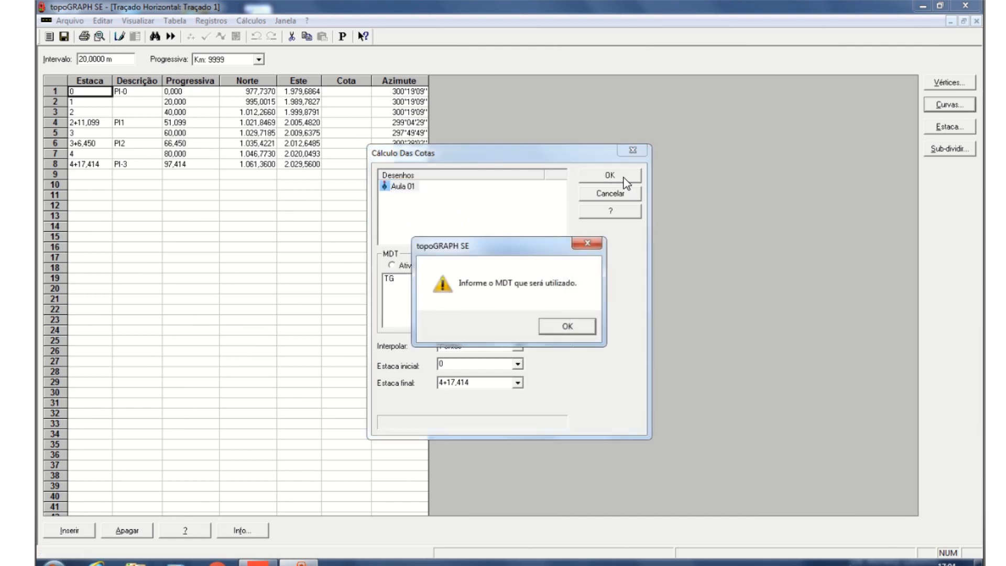
left_click(557, 326)
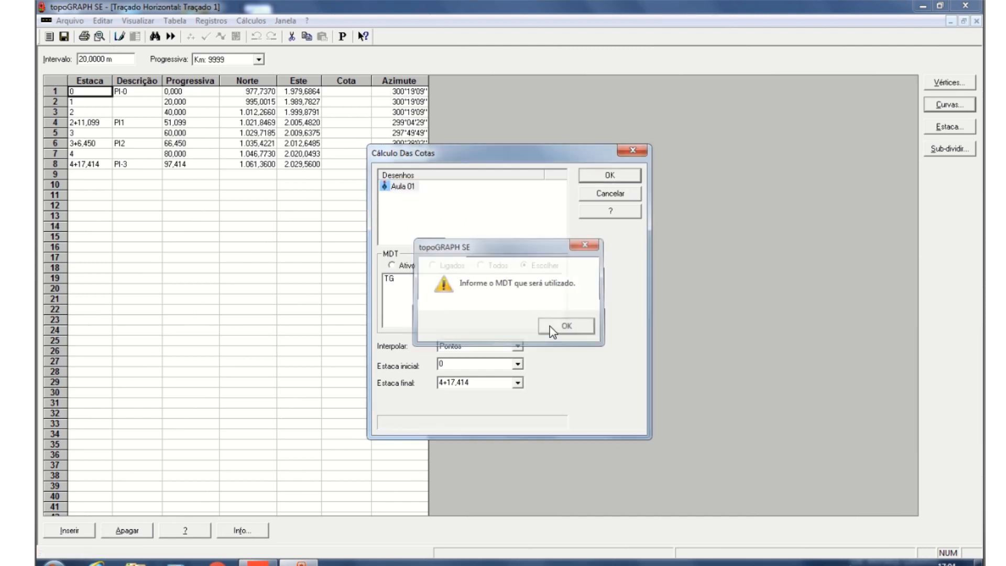
left_click(391, 278)
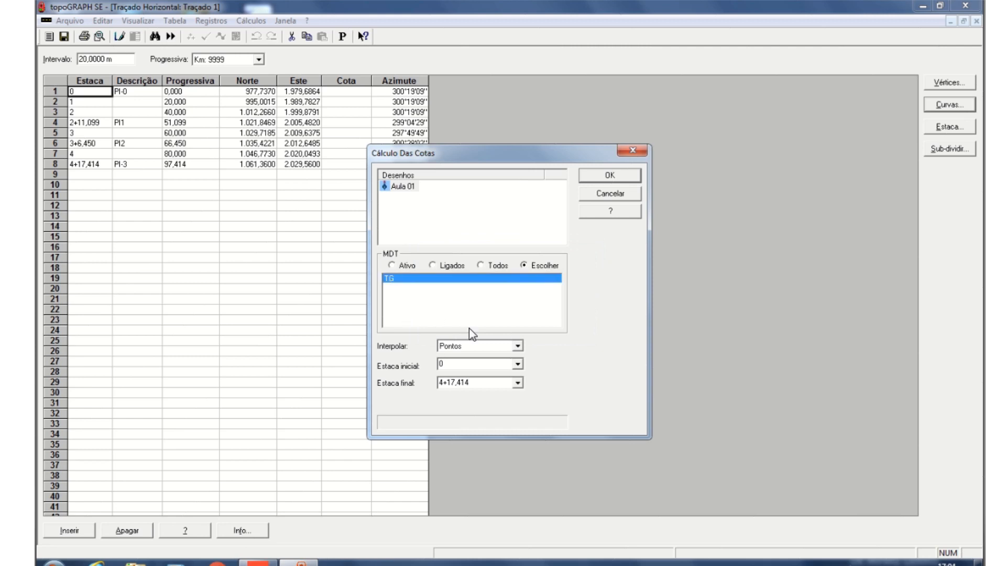
left_click(597, 179)
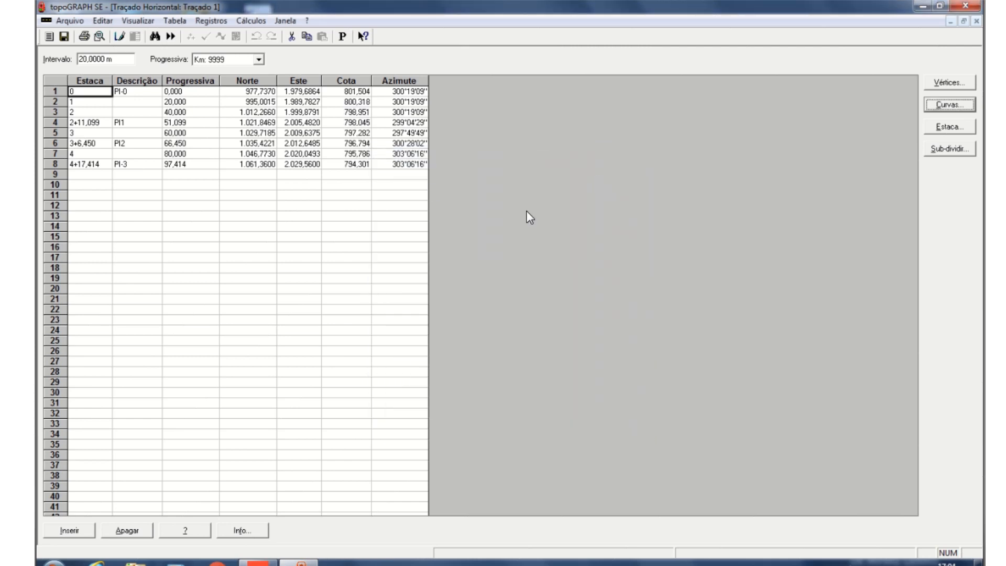
- Save the Traçado 1 horizontal alignment table and close it
left_click_drag(80, 91, 389, 218)
left_click(388, 218)
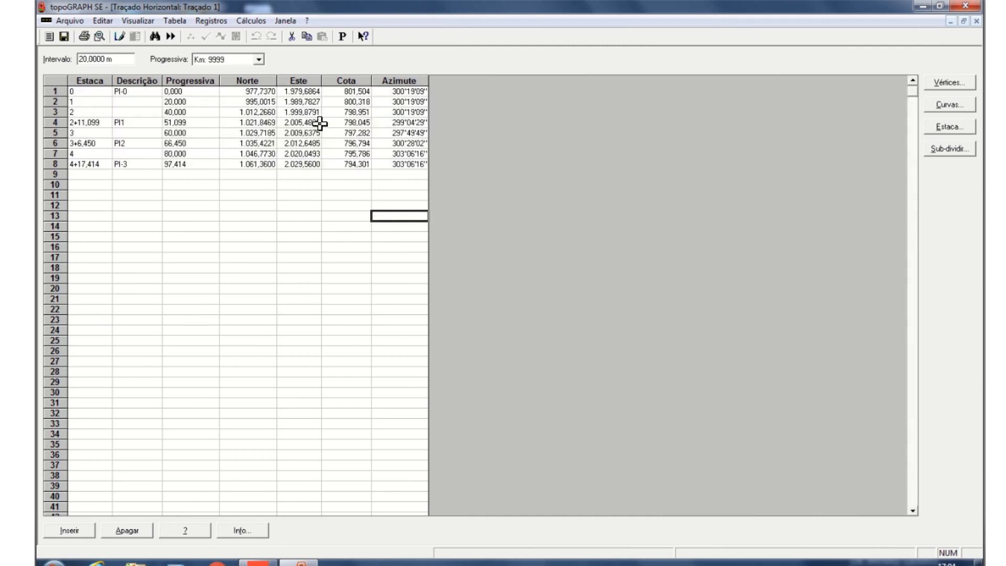
left_click(64, 36)
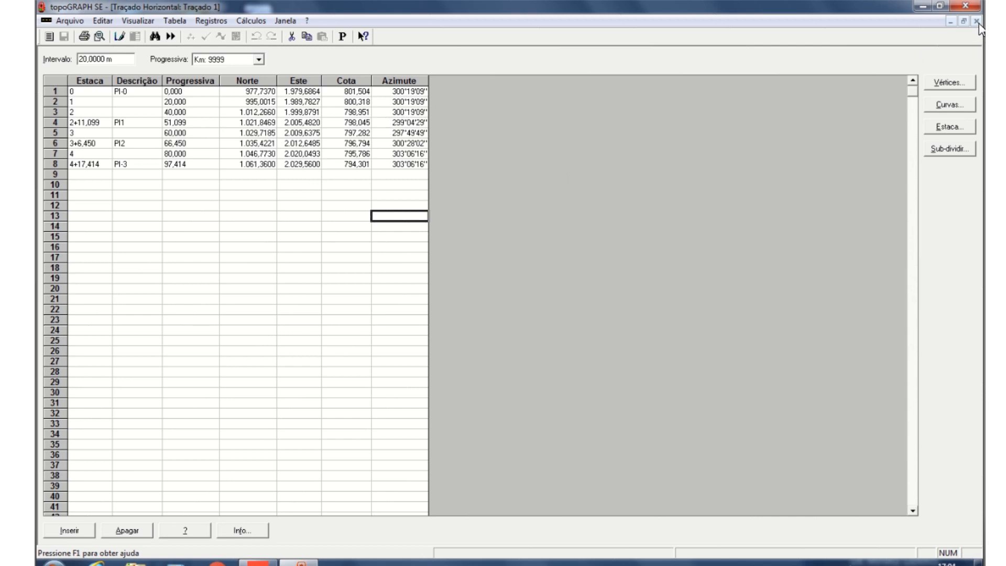
left_click(252, 20)
left_click(802, 202)
left_click(977, 22)
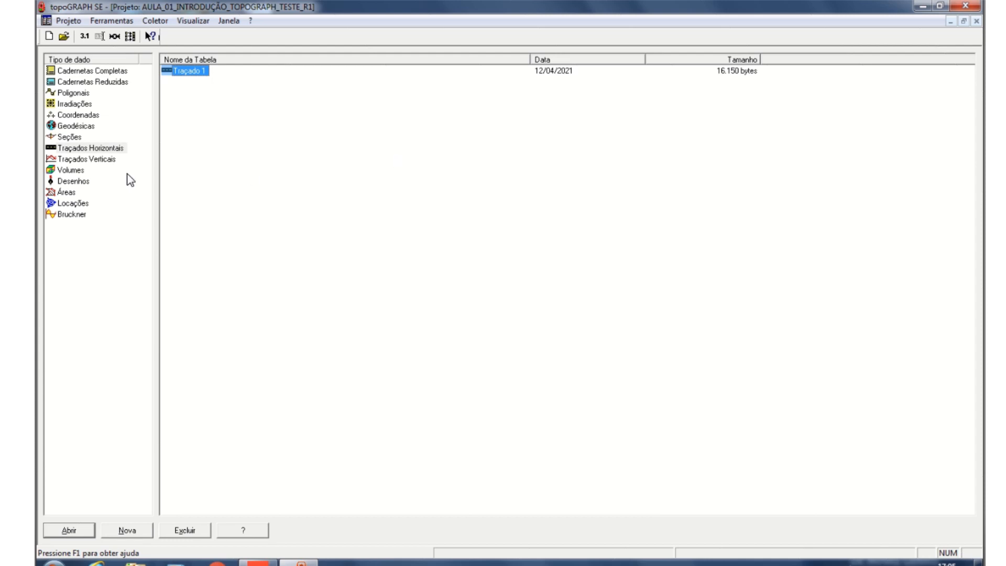
- Open the Aula 01 drawing, then select the existing straight polyline and clear the selection
left_click(78, 181)
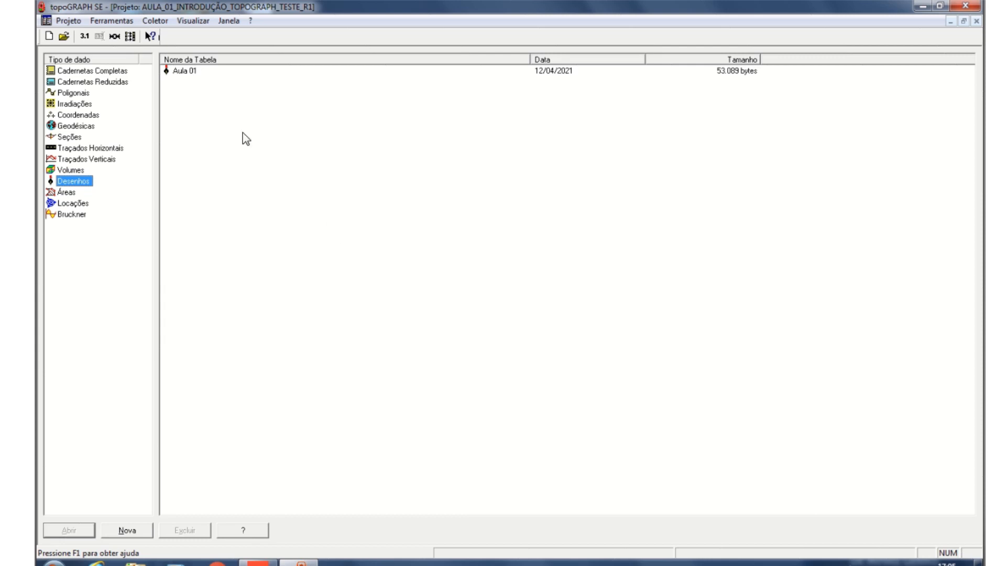
double_click(187, 71)
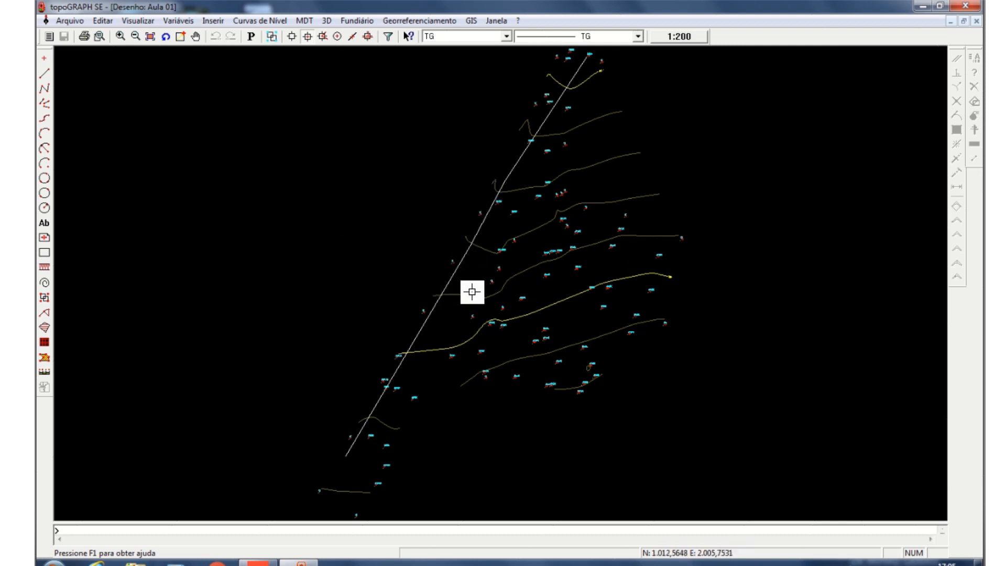
left_click(462, 258)
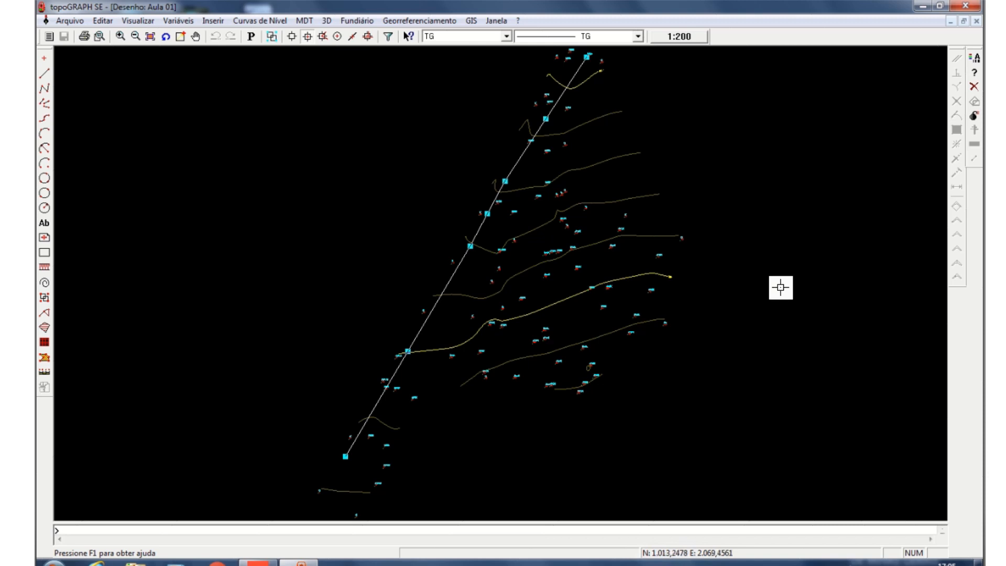
key("Escape")
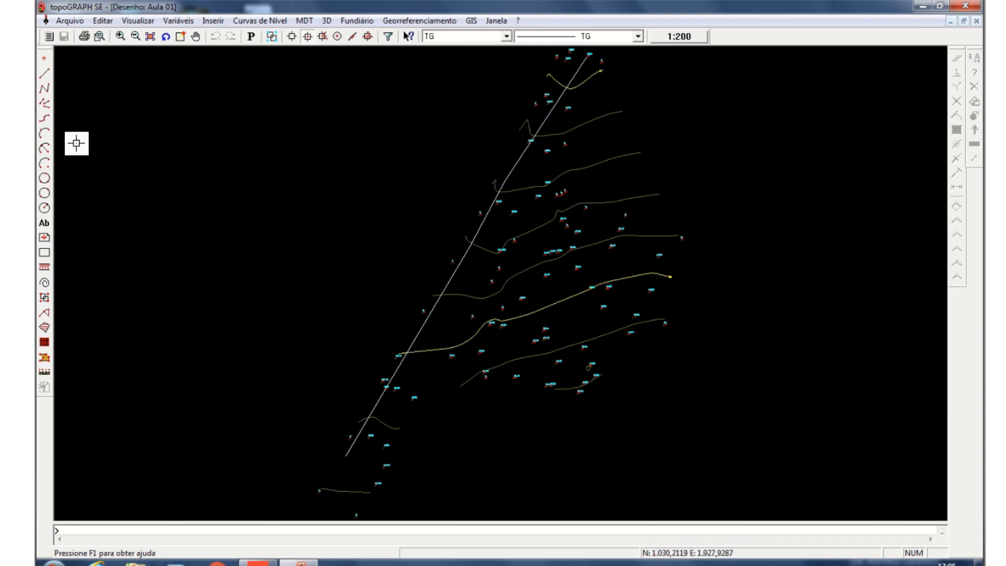
- Draw a second polyline with four vertices across the contours, starting near the lower points and ending at the first polyline's upper endpoint
left_click(44, 88)
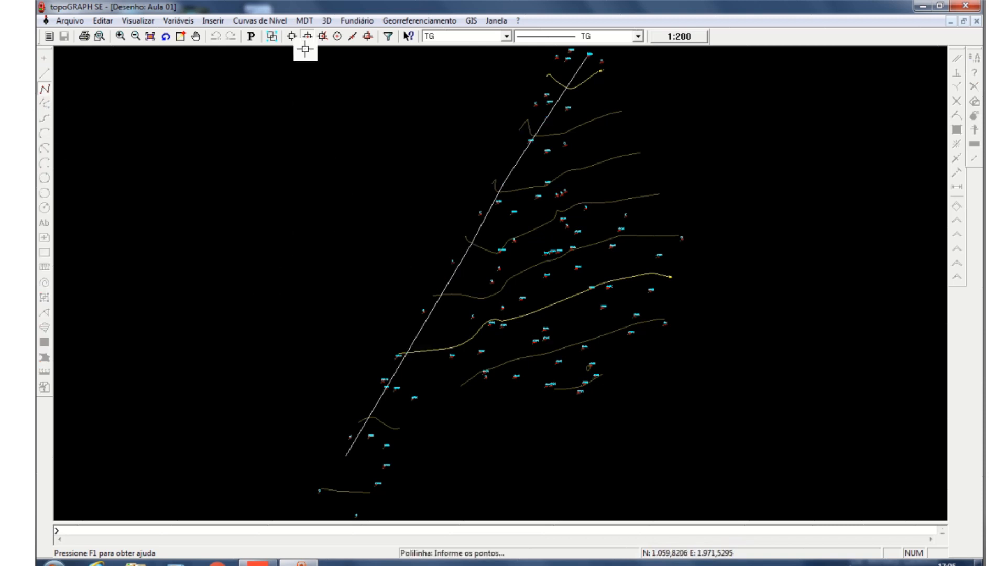
left_click(383, 449)
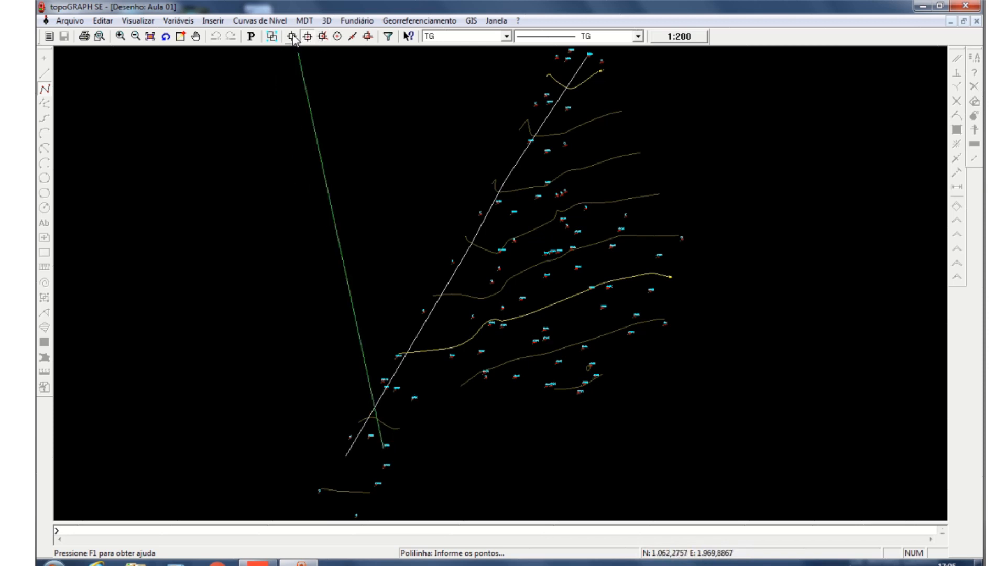
left_click(456, 311)
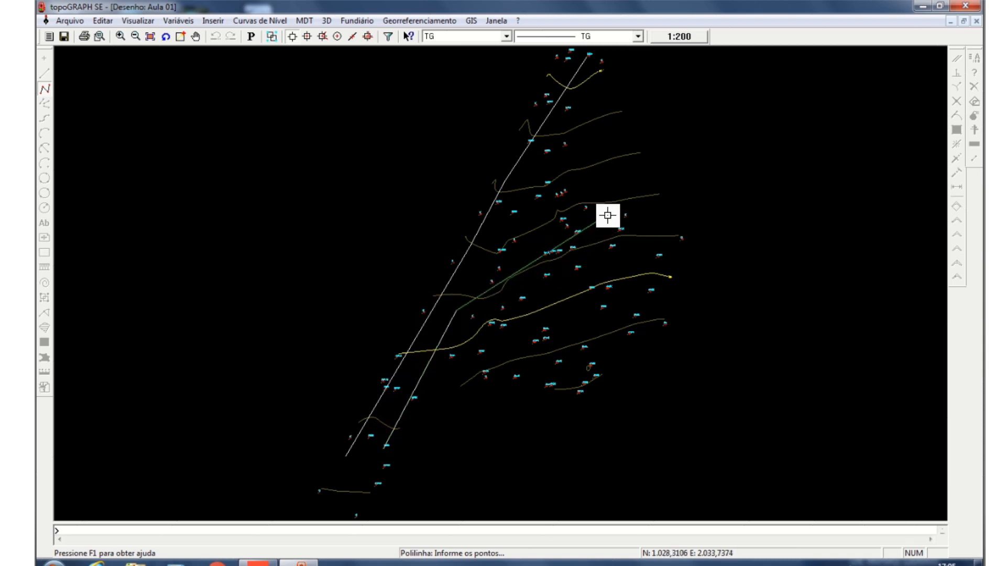
left_click(607, 215)
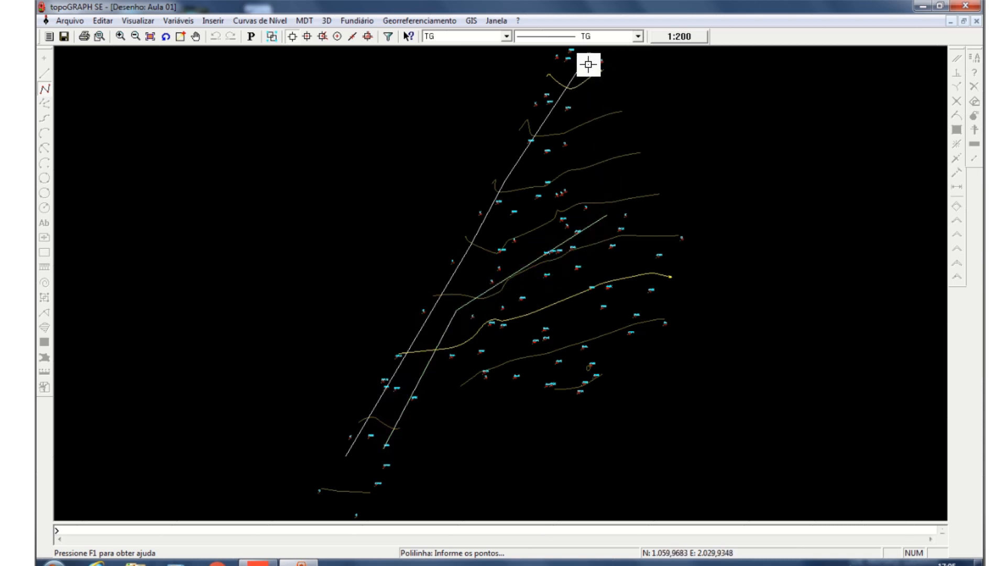
left_click(307, 37)
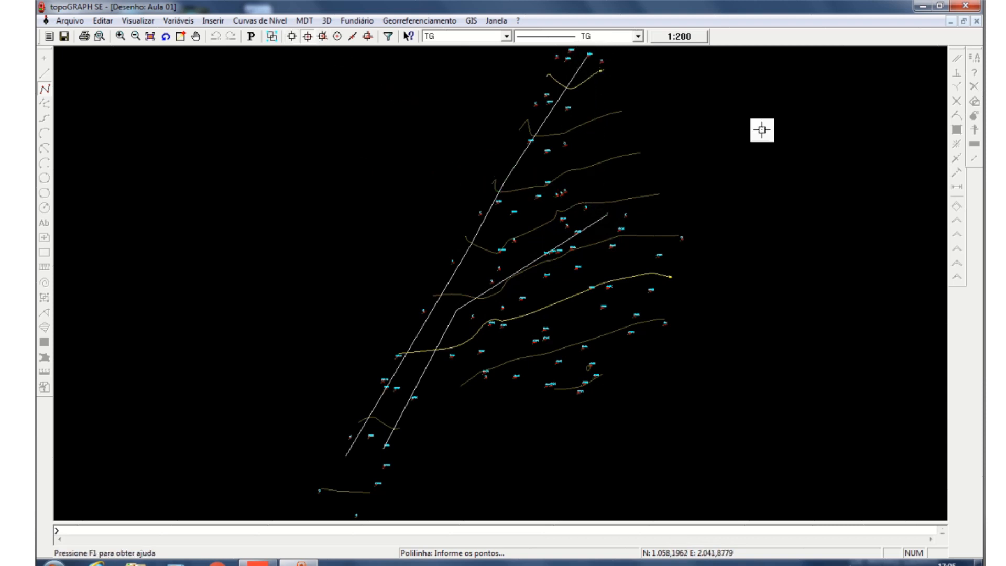
left_click(588, 56)
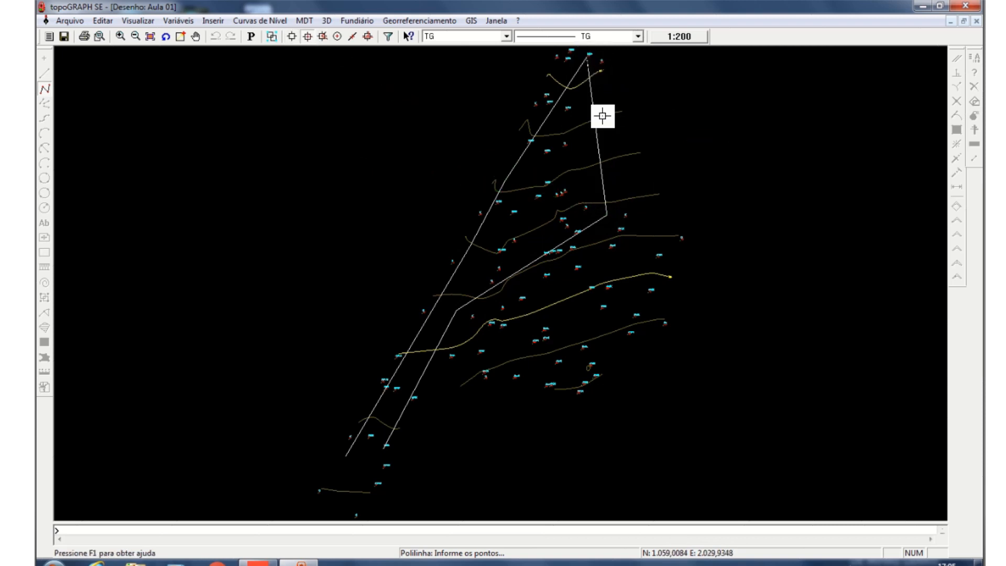
key("Return")
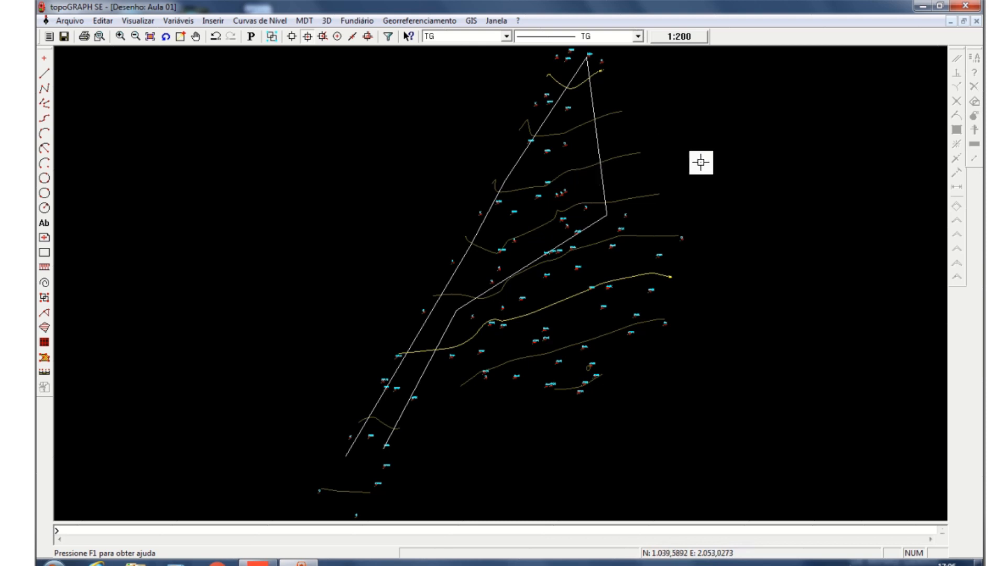
left_click(425, 369)
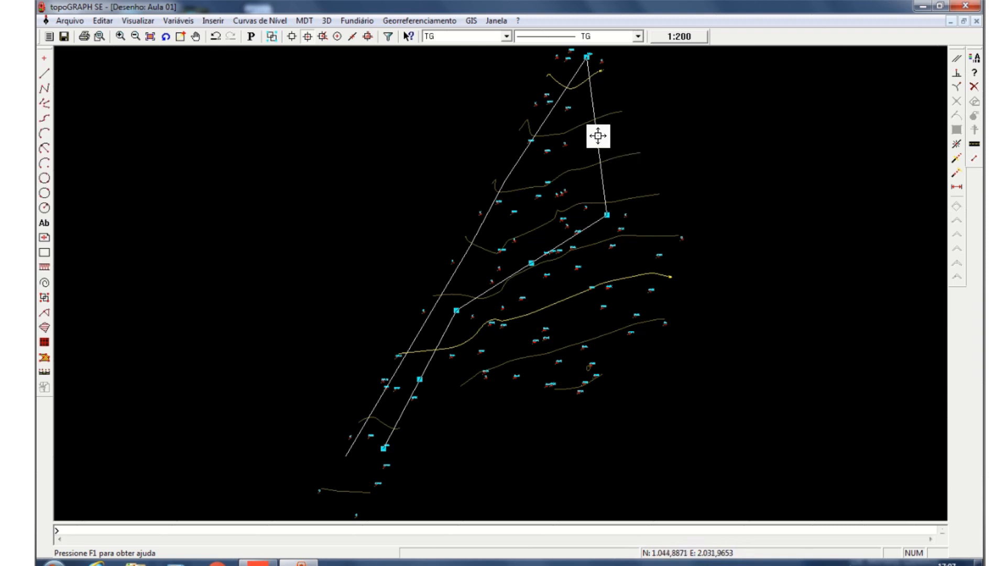
right_click(295, 180)
right_click(293, 131)
right_click(206, 142)
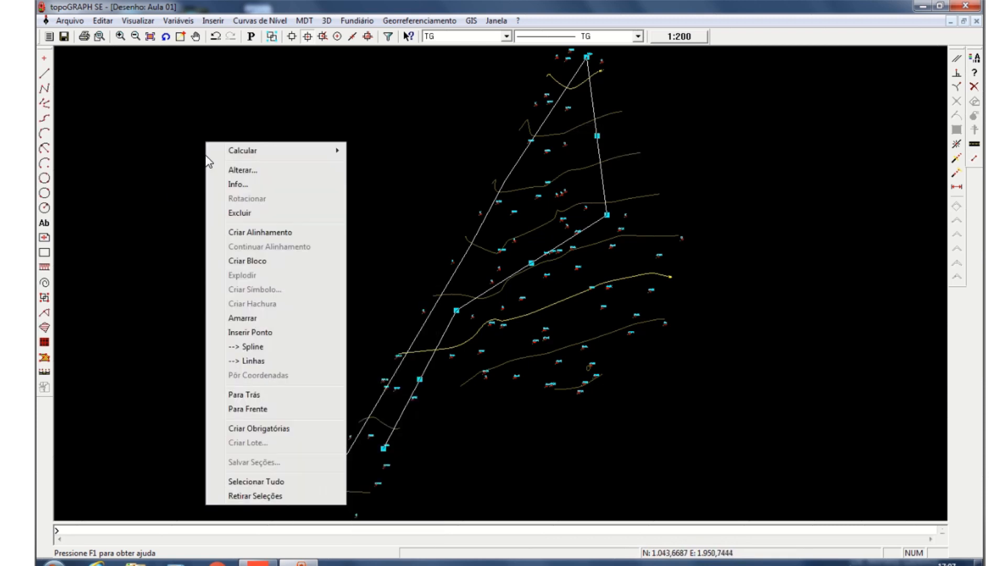
left_click(163, 191)
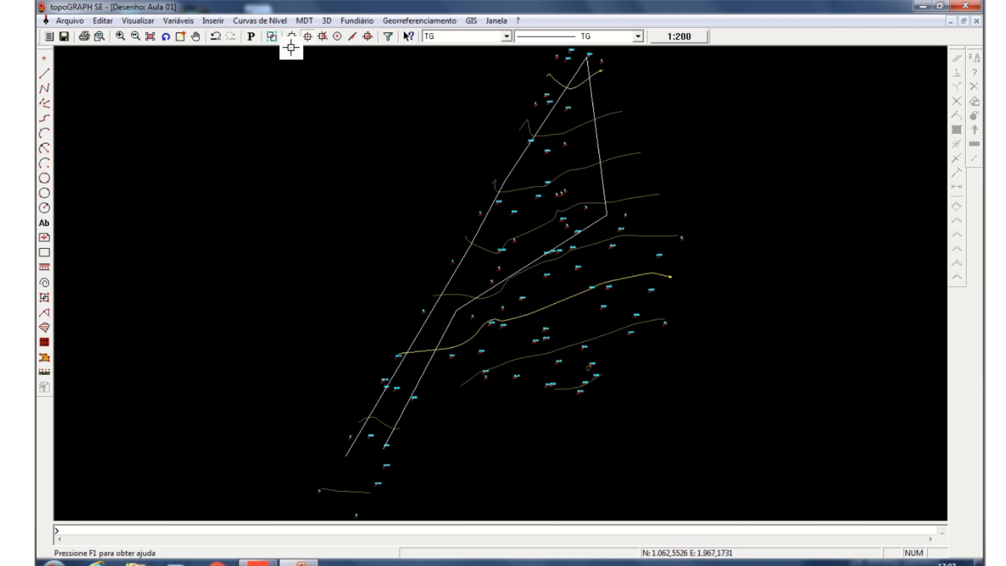
- Select the new four-vertex polyline and save its PIH as horizontal alignment Traçado 2
left_click(594, 103)
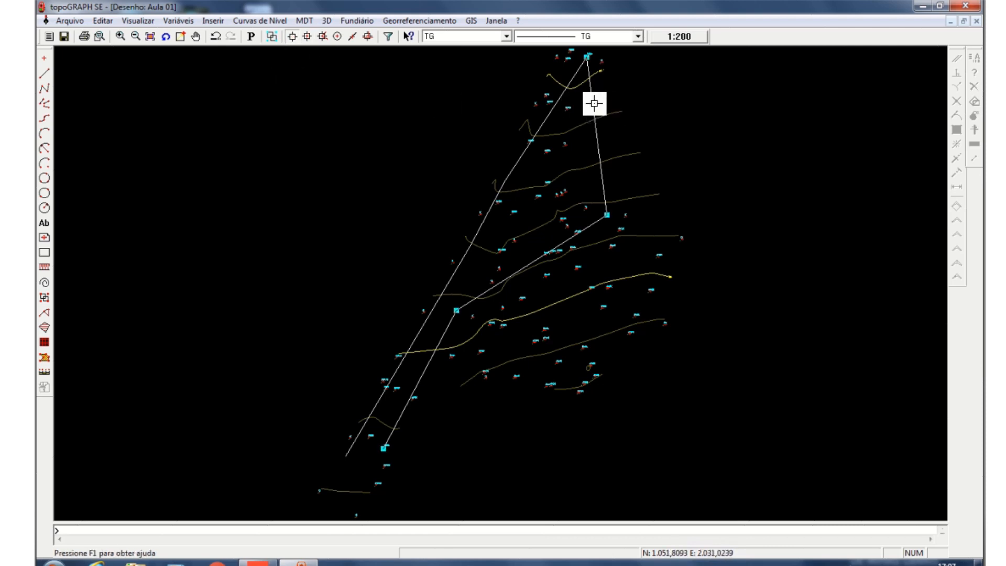
right_click(597, 137)
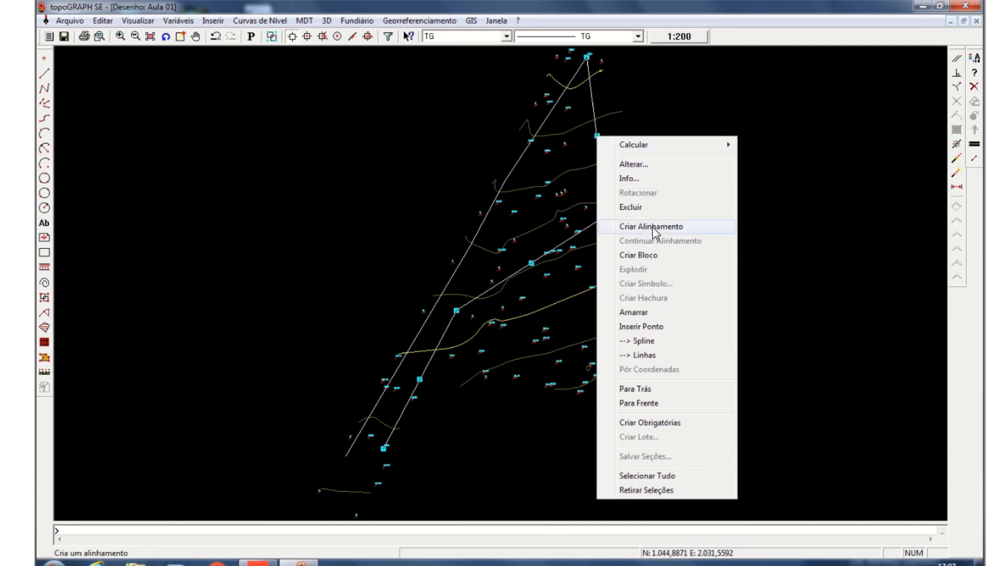
left_click(813, 226)
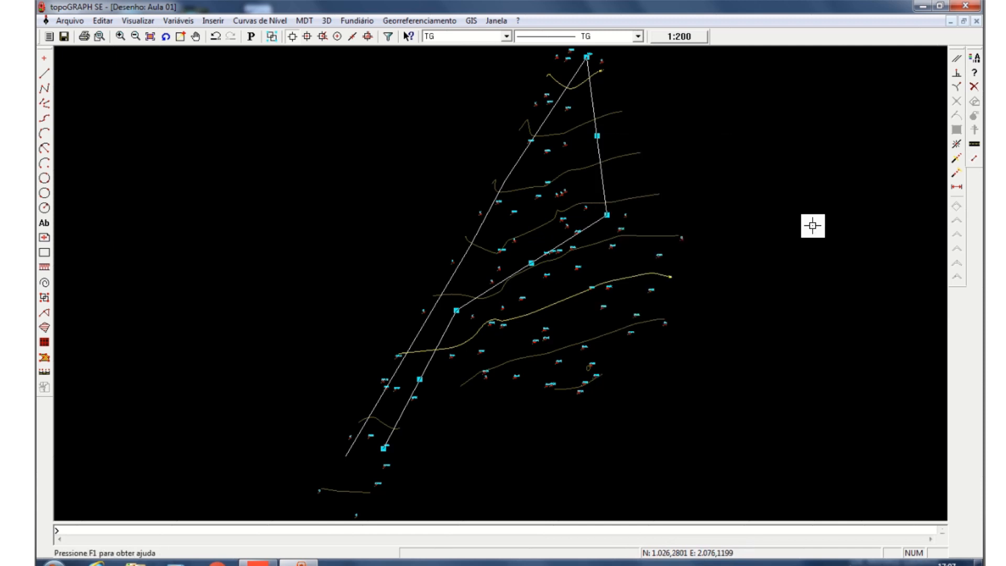
left_click(69, 21)
mouse_move(96, 79)
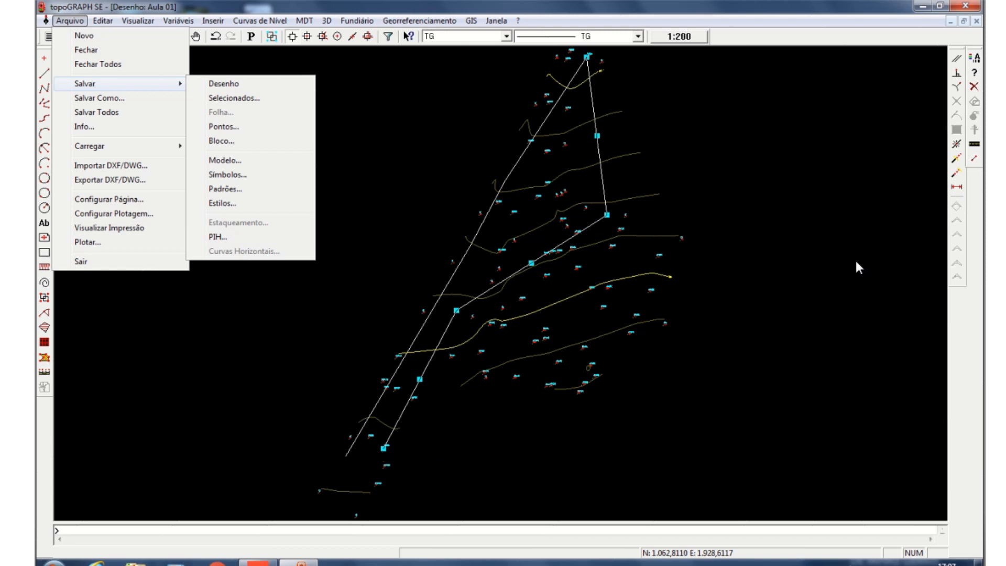
left_click(238, 237)
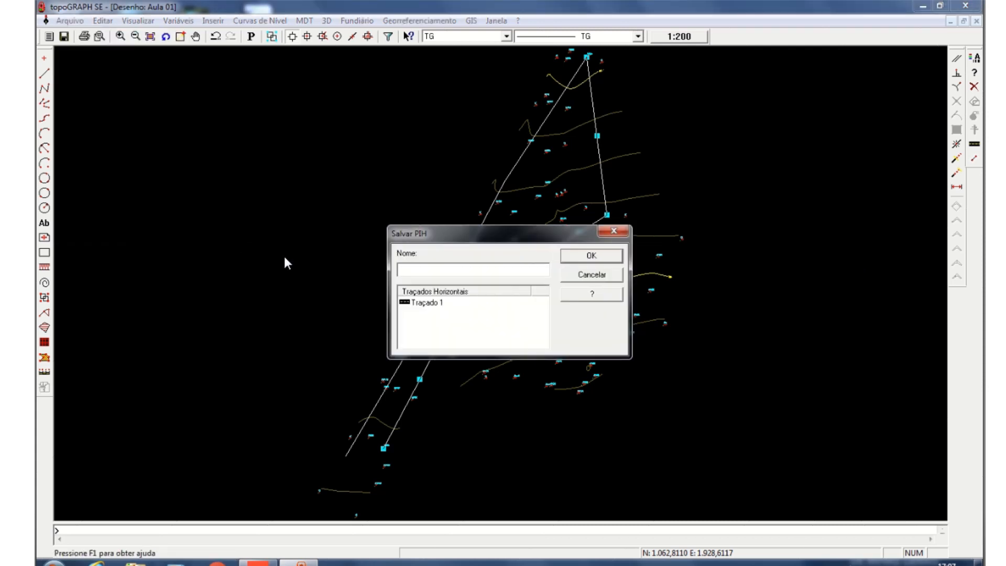
type("Traçado 2")
left_click(592, 256)
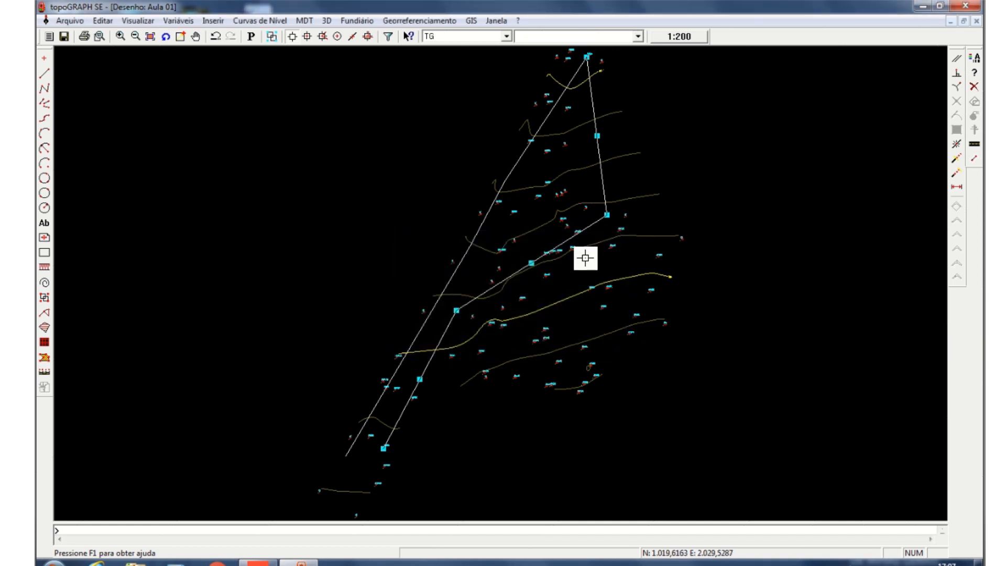
- Close the Aula 01 drawing and open the Traçado 2 horizontal alignment table
left_click(976, 21)
left_click(461, 319)
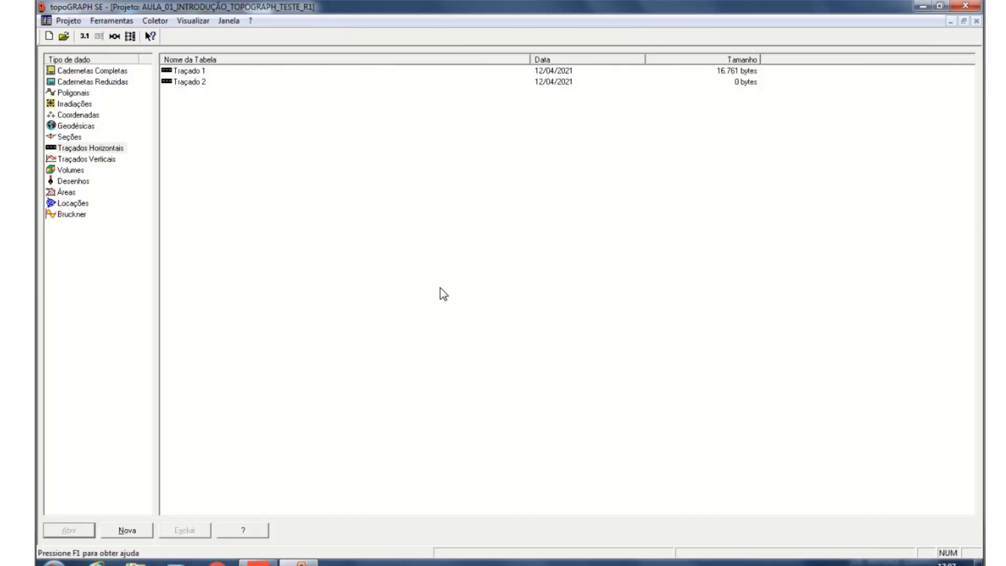
double_click(190, 82)
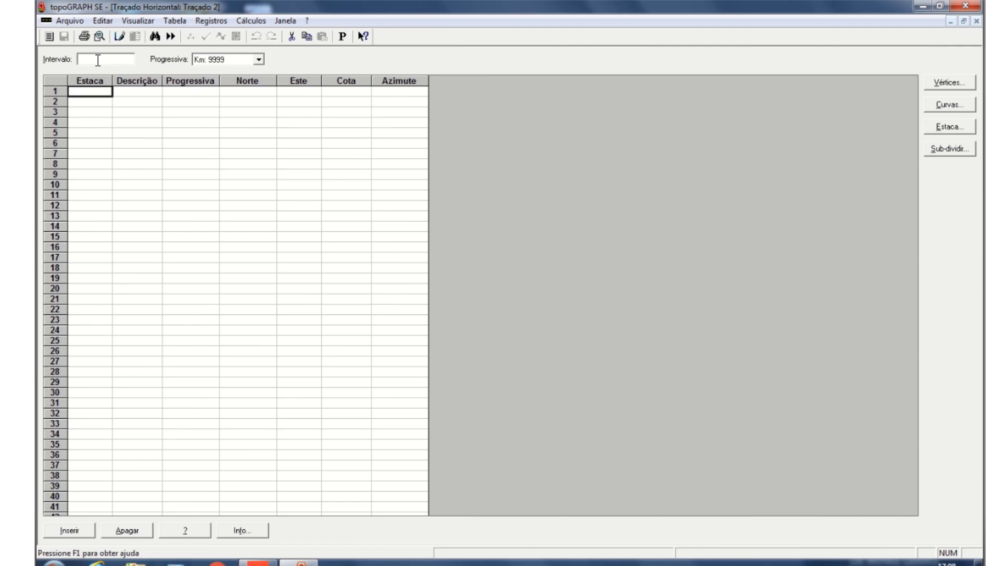
- Set the Traçado 2 table interval to 20 m, and give vertex PI-0 initial station 0 and a 20 m interval
left_click(955, 83)
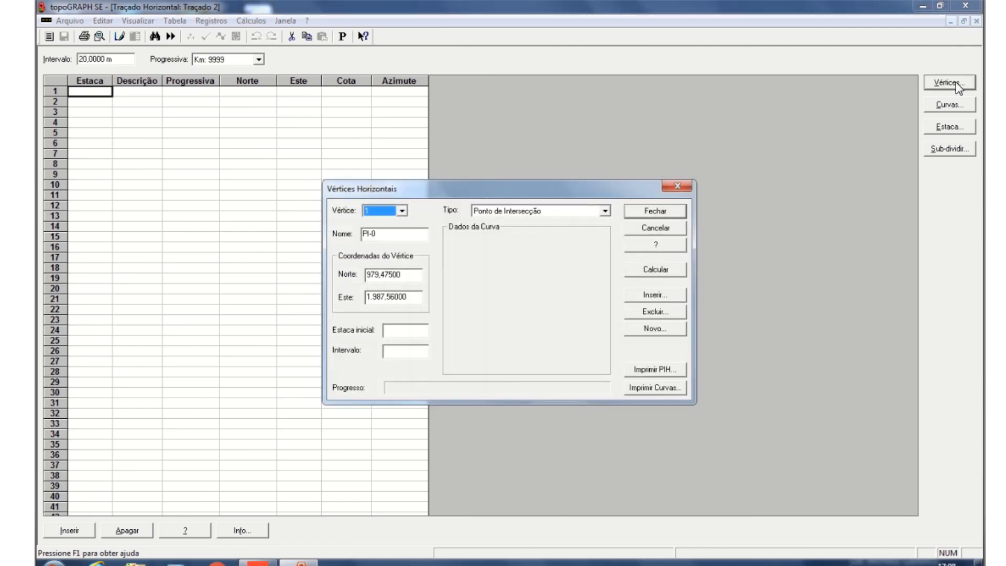
left_click(400, 325)
type("0")
left_click(411, 352)
type("20")
- Review the horizontal vertices of Traçado 2, ending with the data of vertex 4
left_click(402, 211)
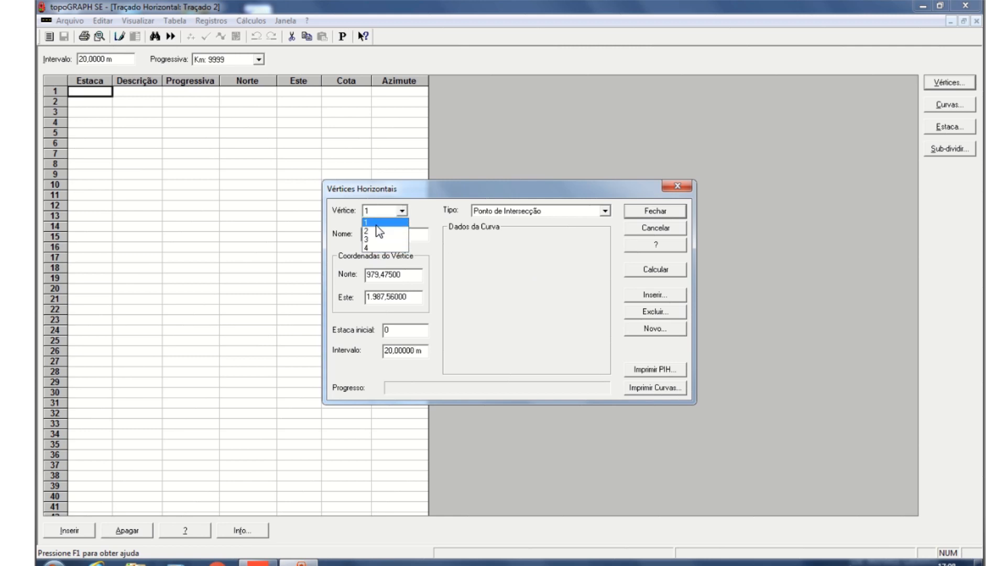
left_click(527, 266)
left_click(402, 211)
left_click(518, 257)
left_click(402, 211)
left_click(404, 222)
left_click(402, 211)
left_click(390, 247)
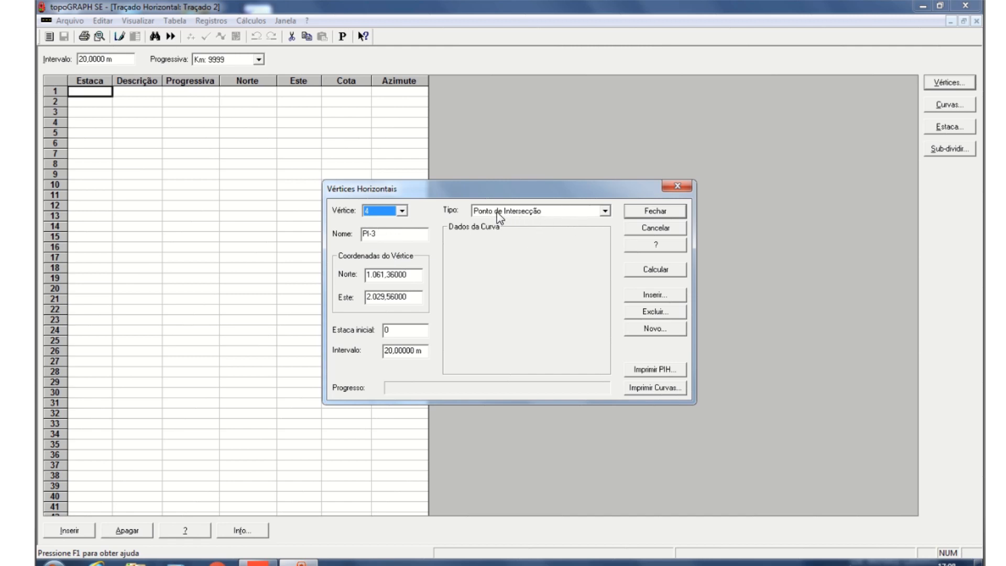
- Define vertex 2 (PI-1) of Traçado 2 as Circular Simples (Raio) with a curve radius of 20 m
left_click(402, 211)
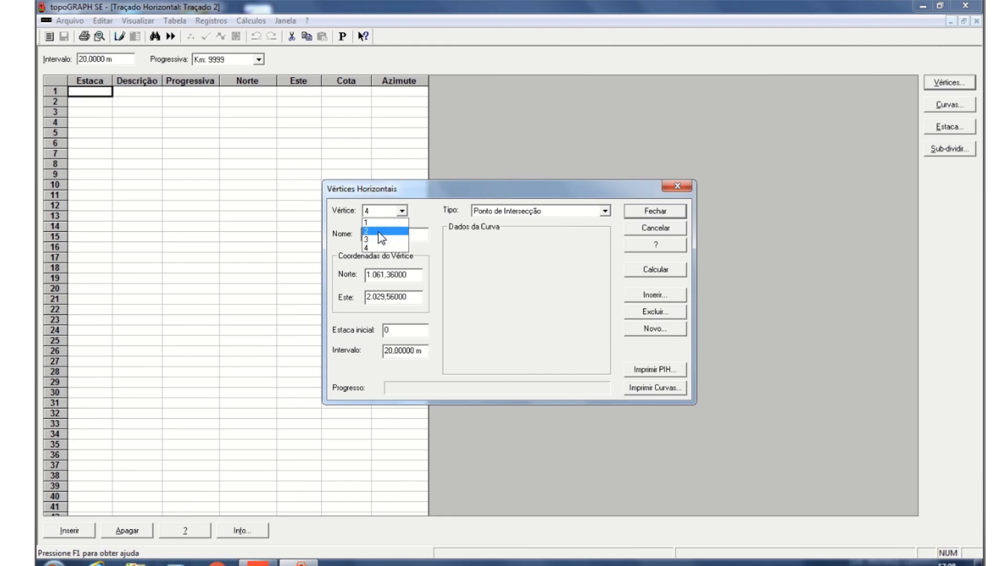
left_click(386, 232)
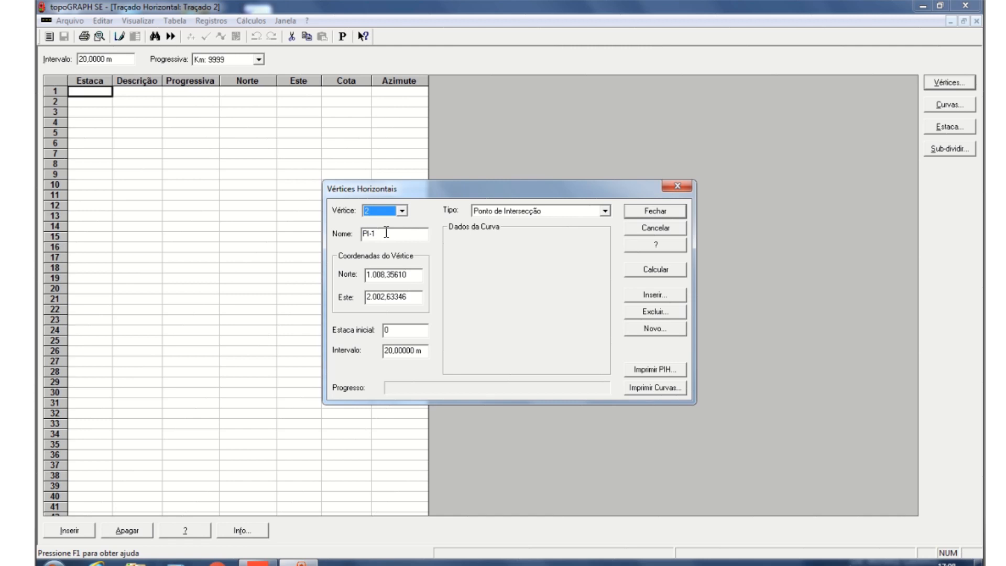
left_click(571, 210)
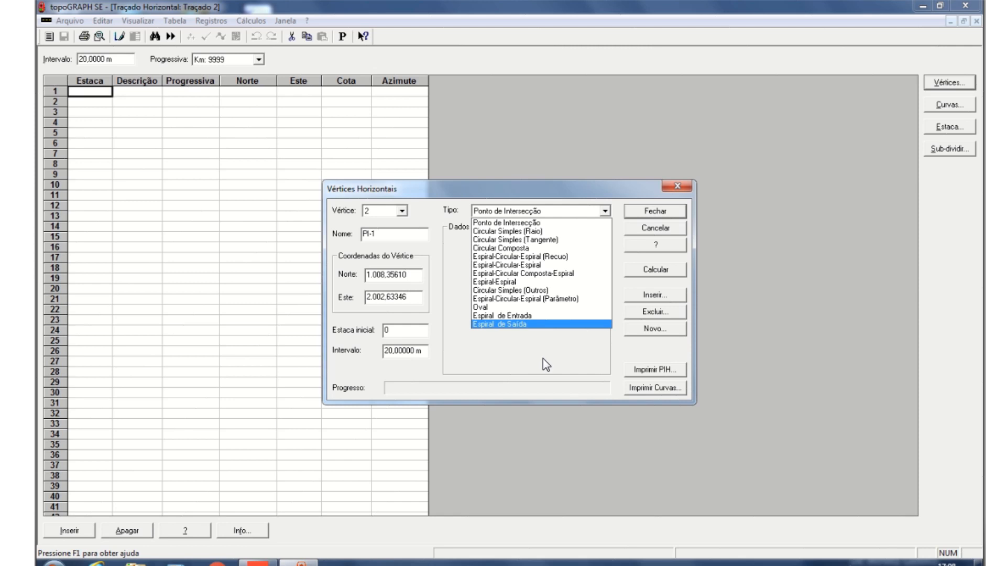
left_click(530, 234)
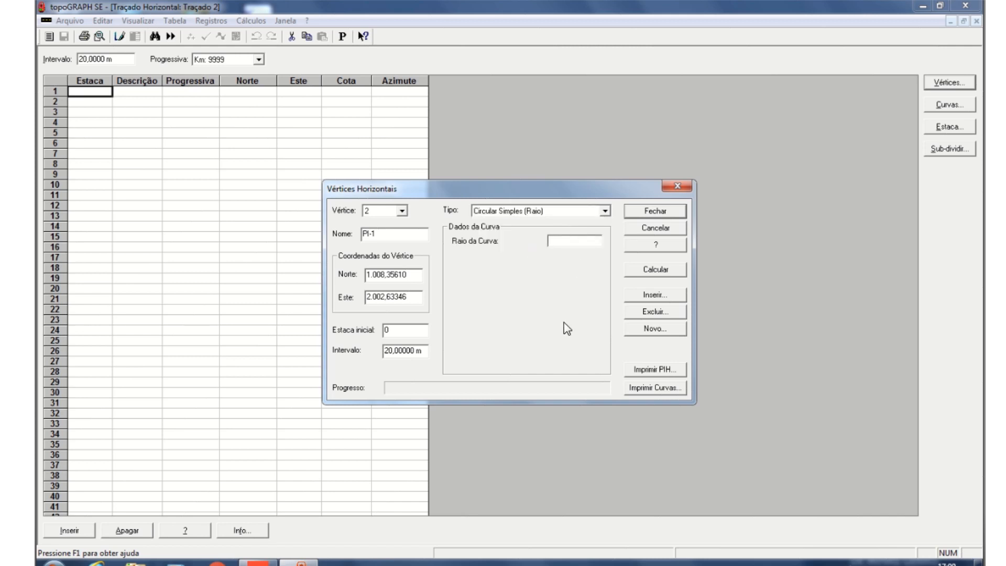
type("20")
- Define vertex 3 (PI-2) as Circular Simples (Raio) with a curve radius of 20 m
left_click(401, 212)
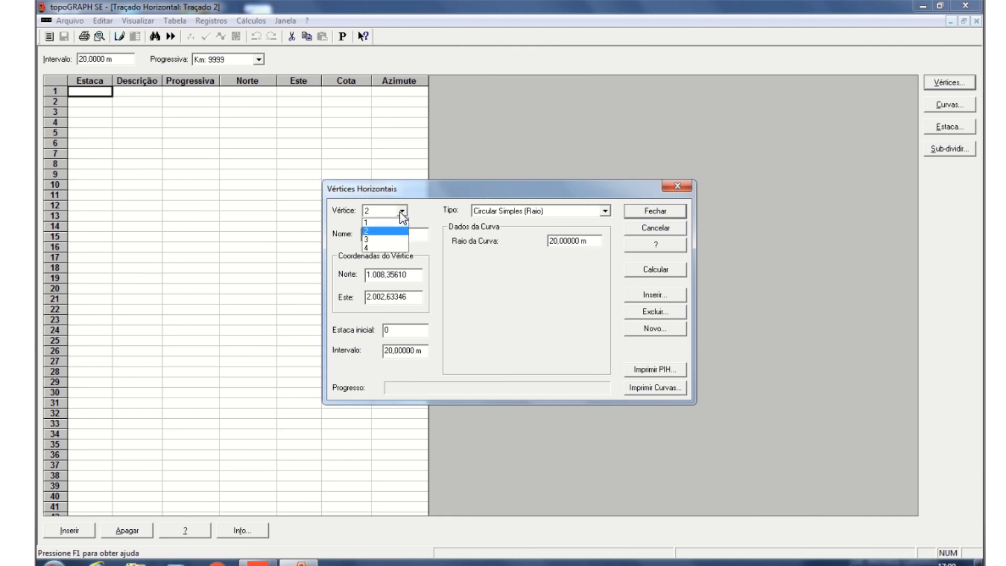
left_click(373, 239)
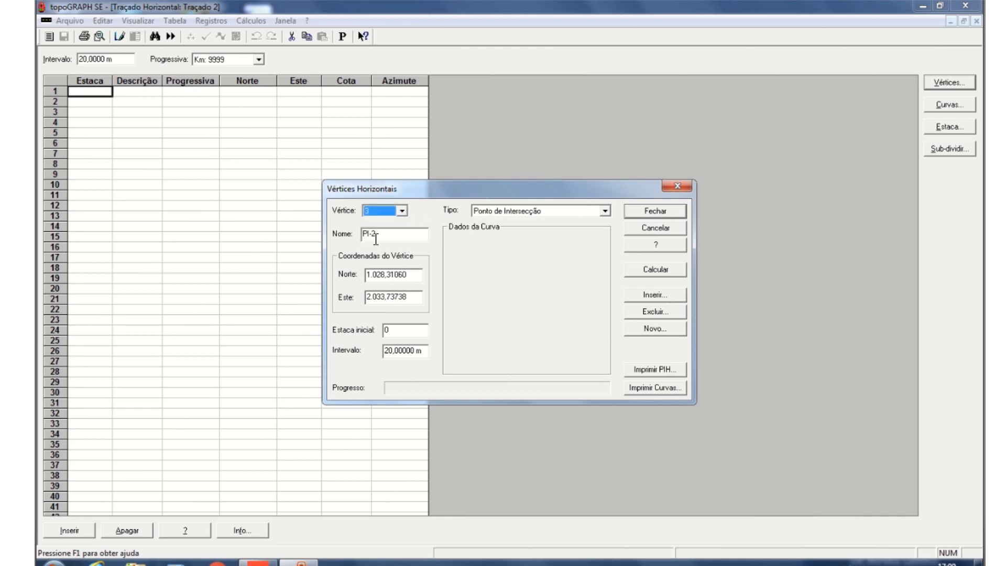
left_click(605, 210)
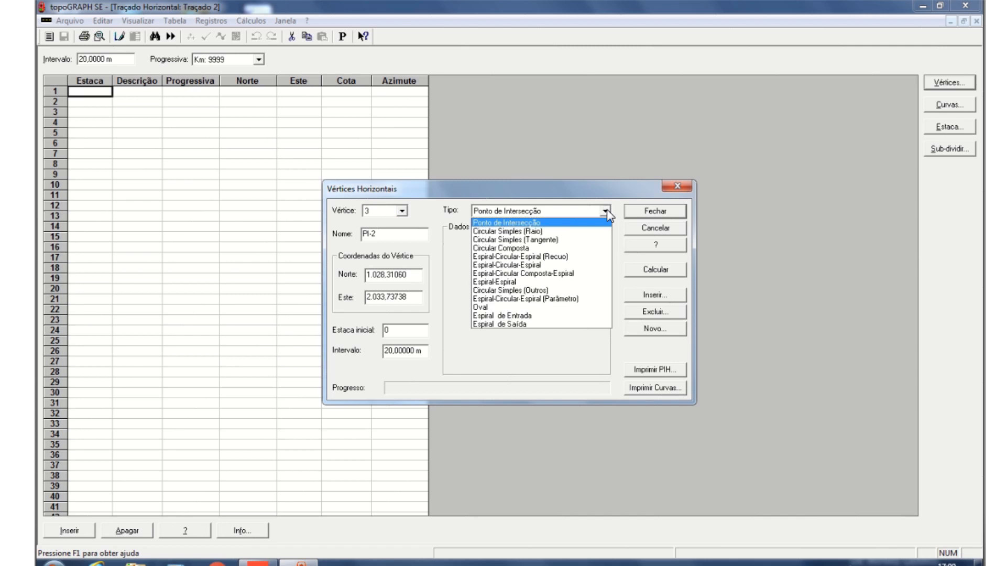
left_click(538, 232)
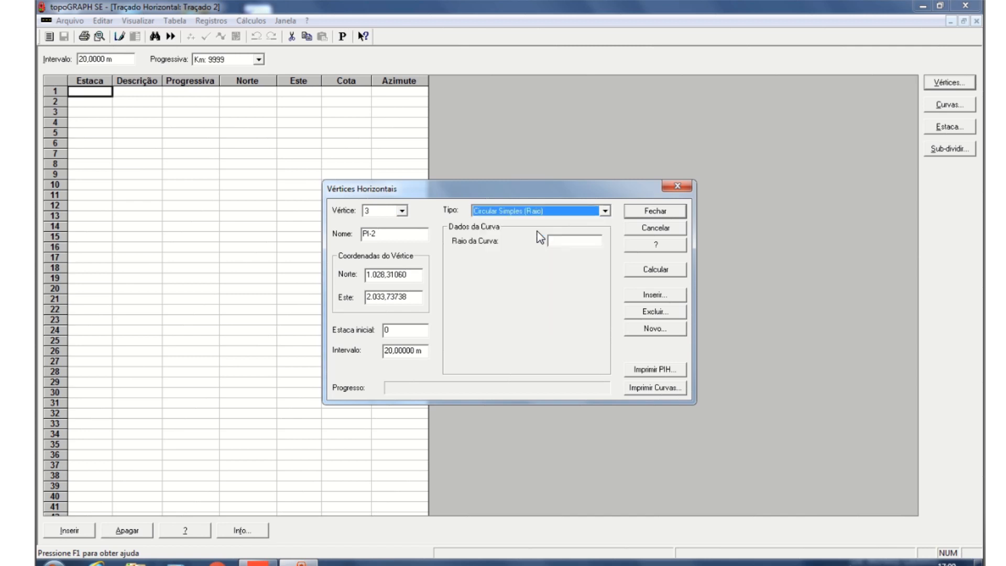
left_click(581, 242)
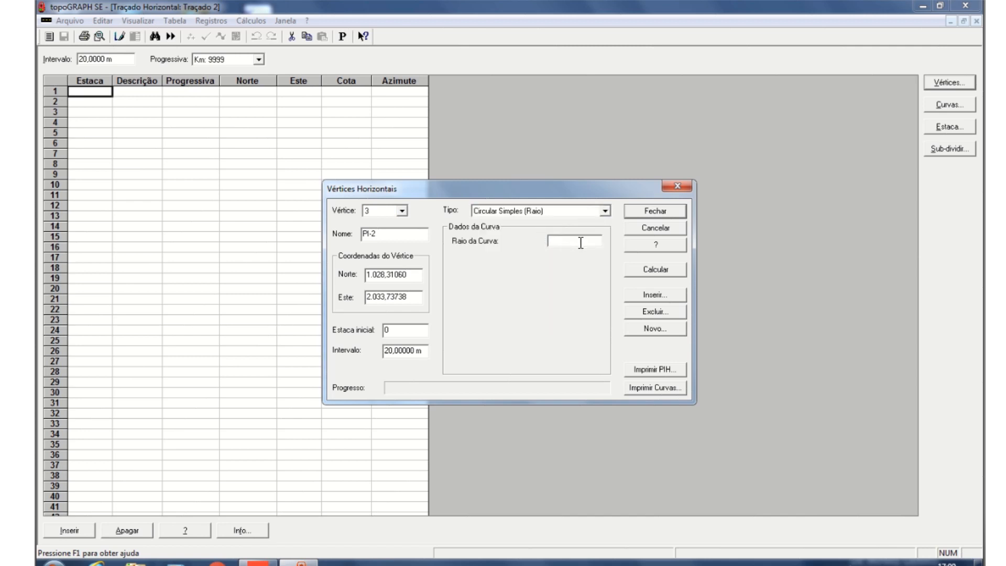
type("20")
- Calculate the Traçado 2 vertices, then generate its stations from the horizontal curves using whole stations at a 20 m interval
left_click(662, 269)
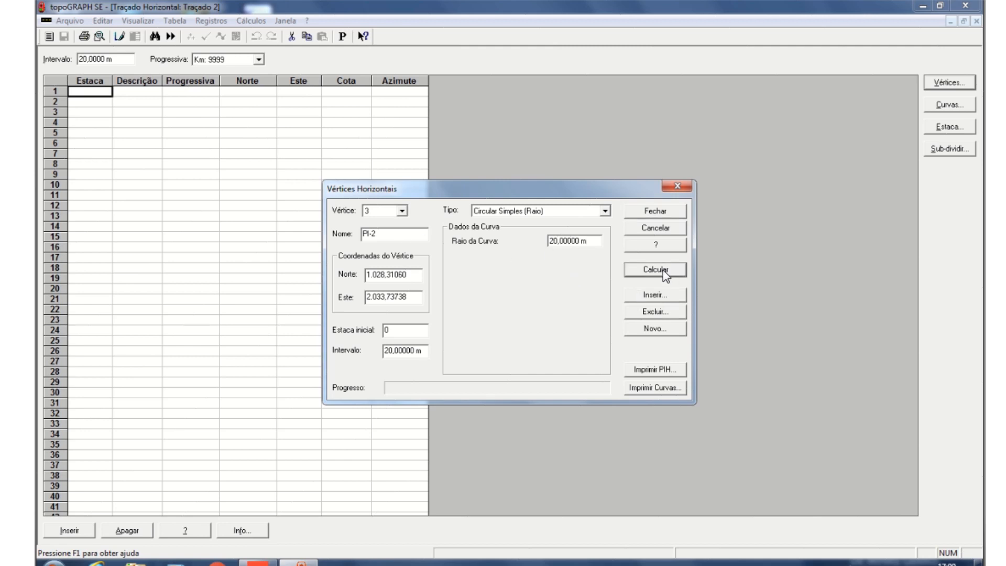
left_click(659, 211)
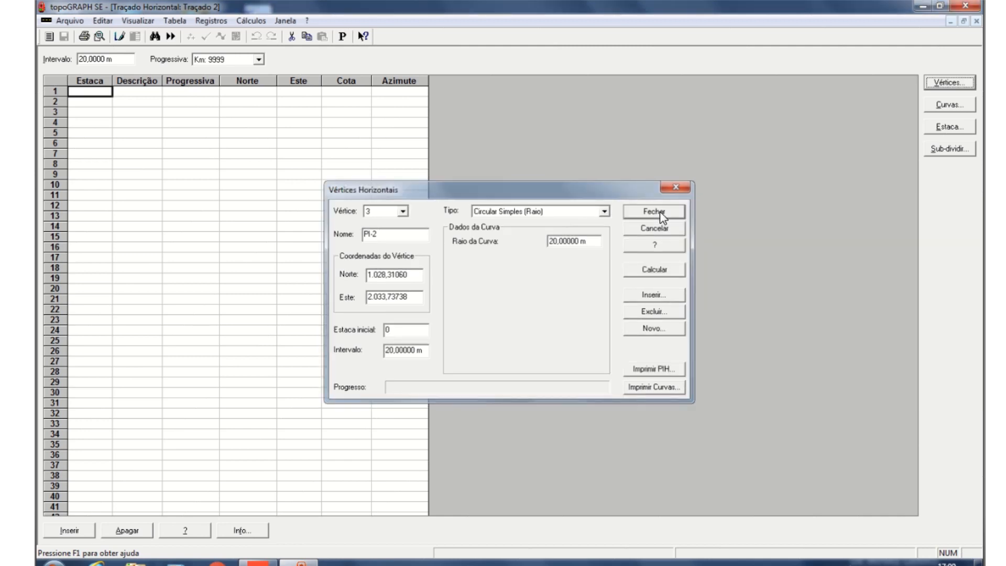
left_click(949, 107)
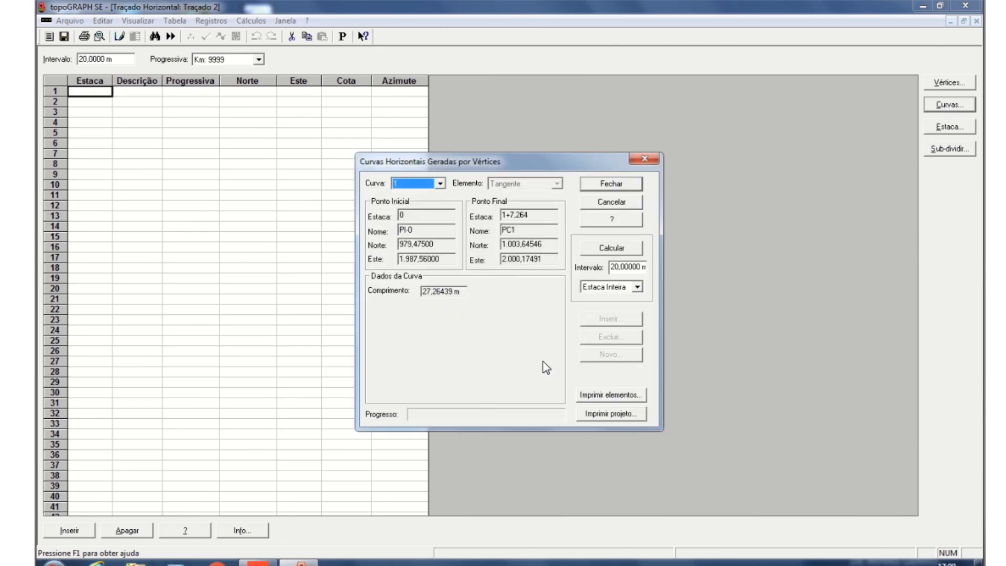
left_click(609, 249)
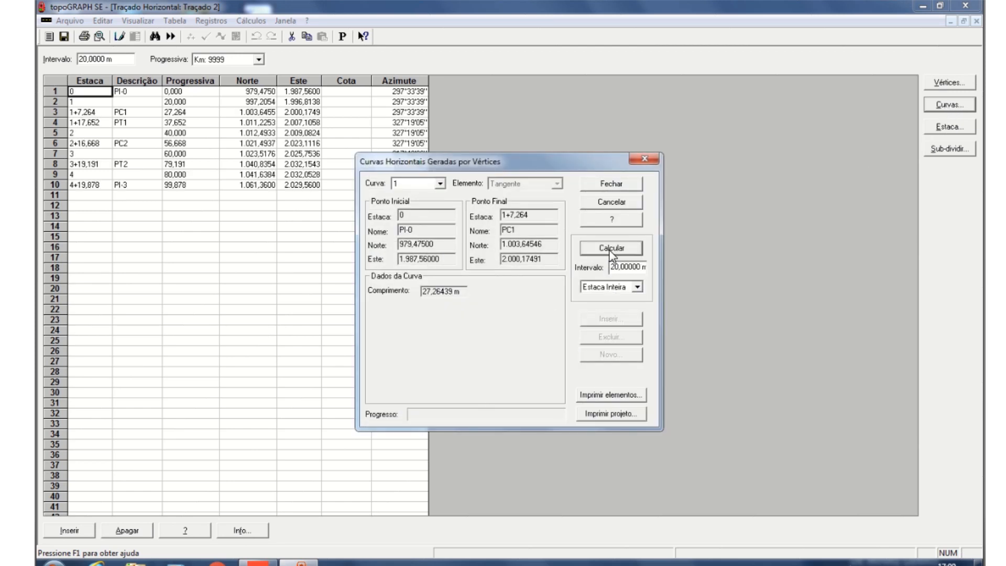
left_click(615, 183)
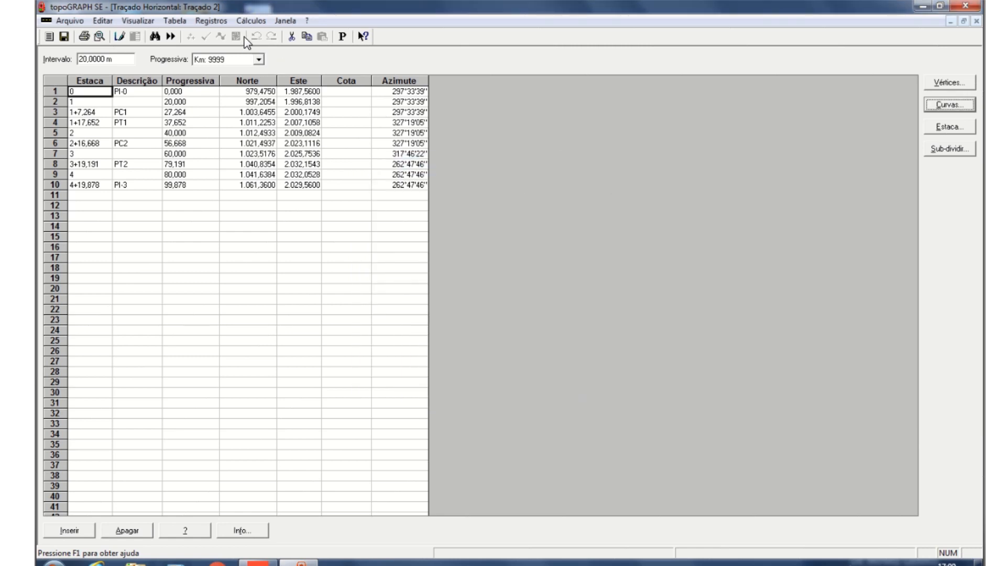
- Calculate the elevations of all Traçado 2 stations from the TG terrain model of drawing Aula 01, and save the table
left_click(251, 21)
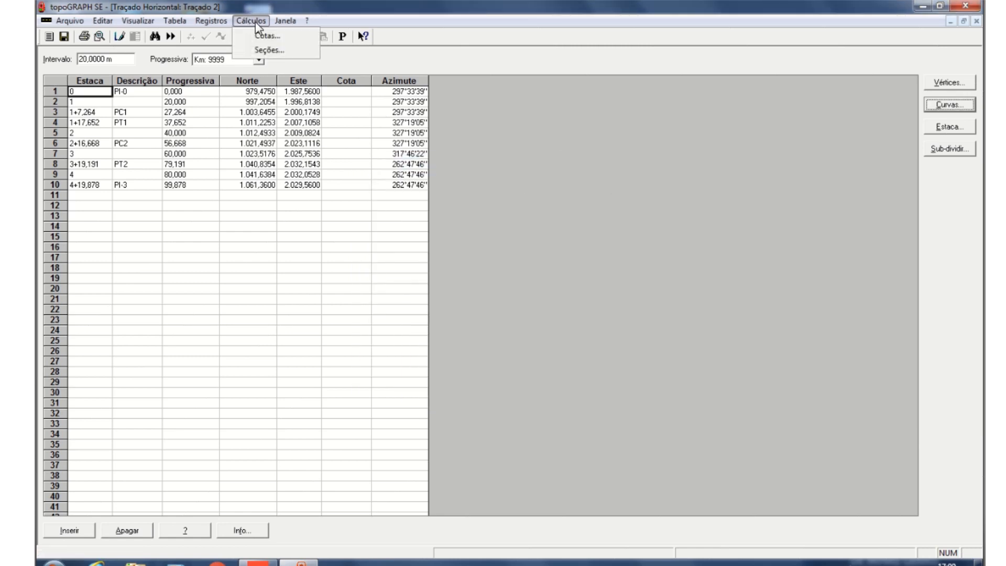
left_click(269, 38)
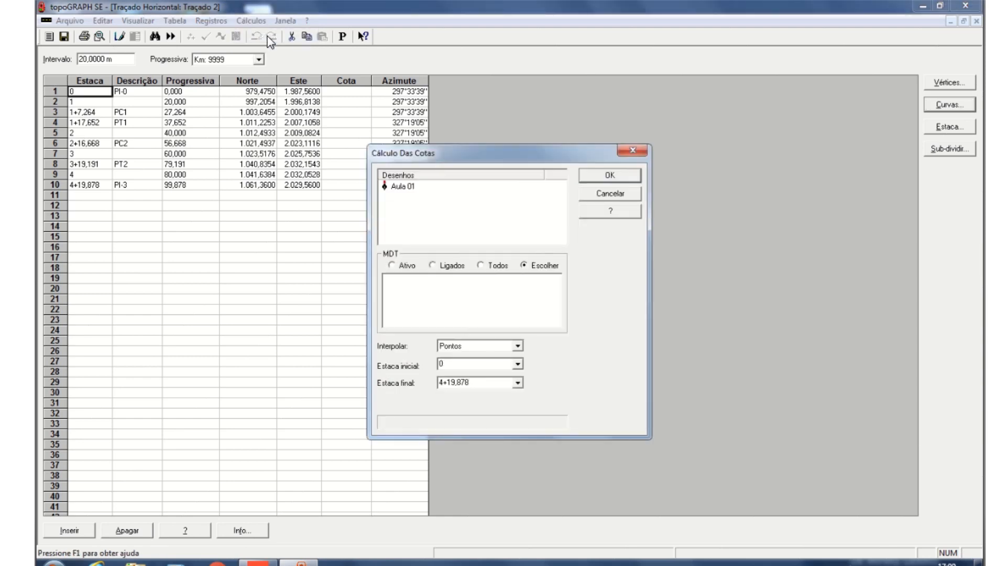
left_click(405, 187)
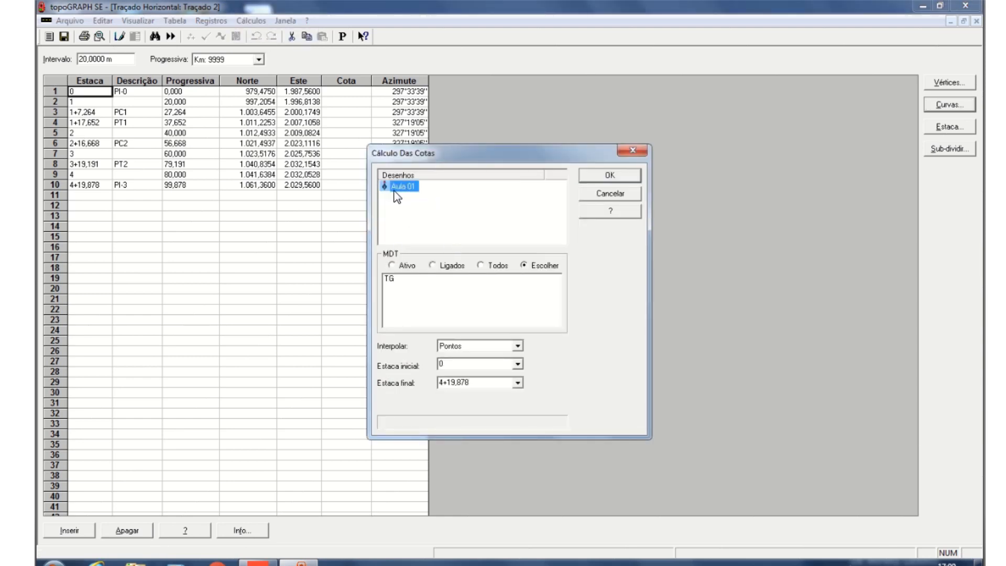
left_click(394, 282)
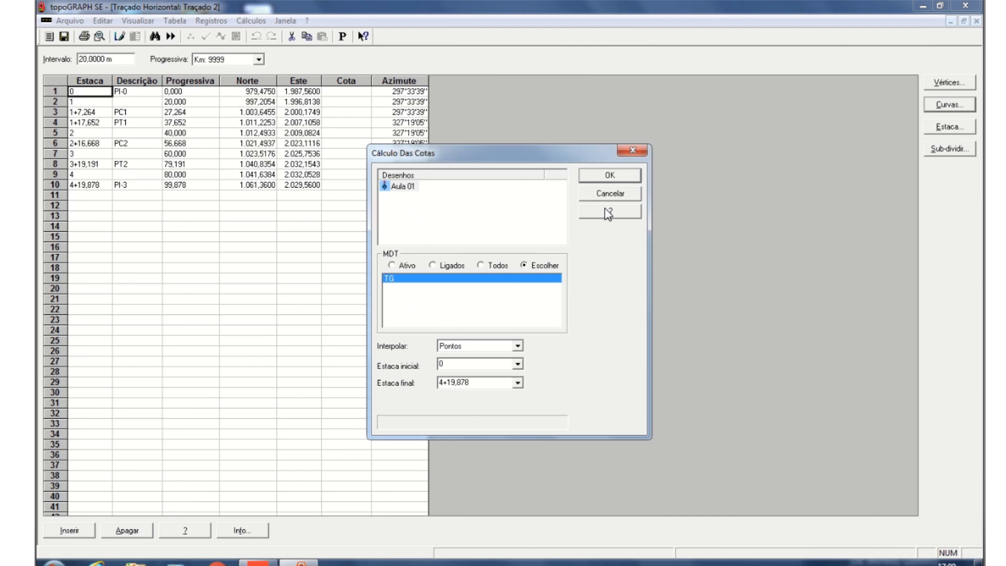
left_click(610, 176)
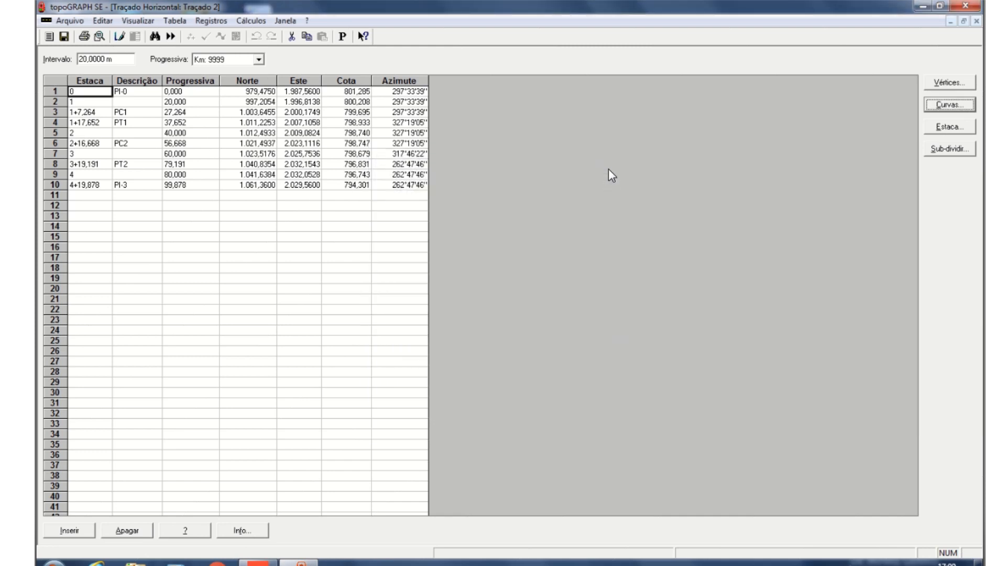
left_click(64, 37)
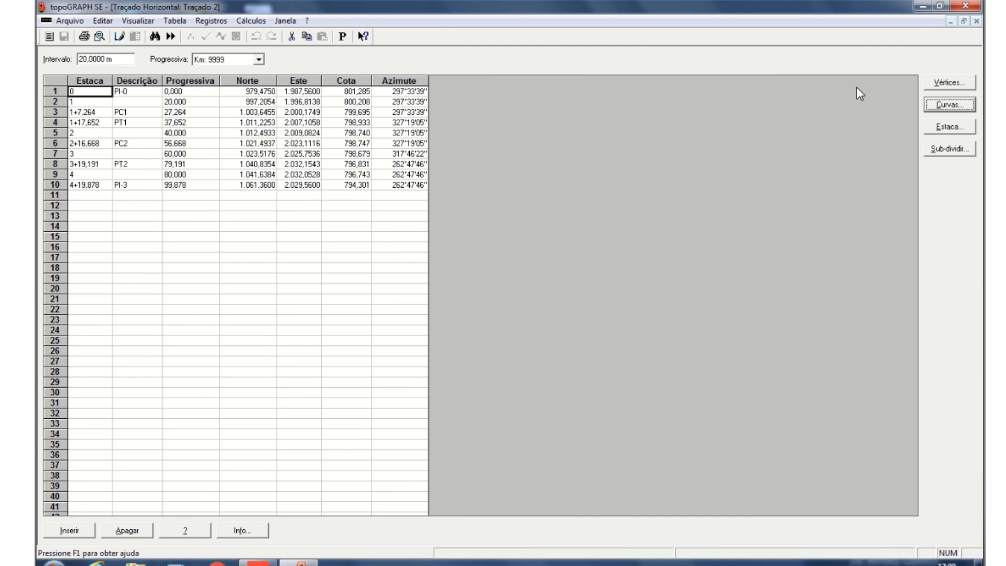
- View the Traçado 2 alignment in plan (Planta) without sections, and close its drawing view and table
left_click(120, 37)
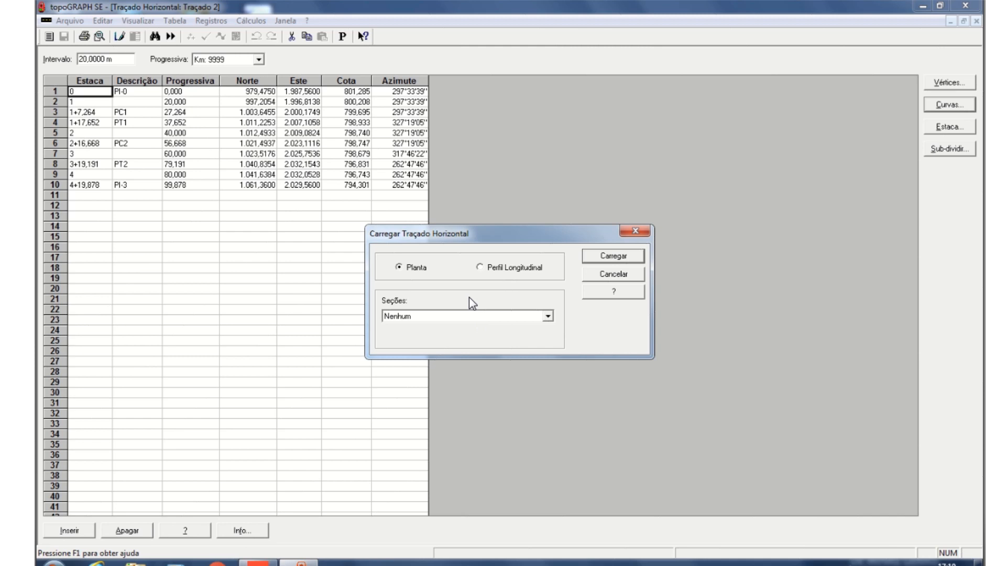
left_click(623, 259)
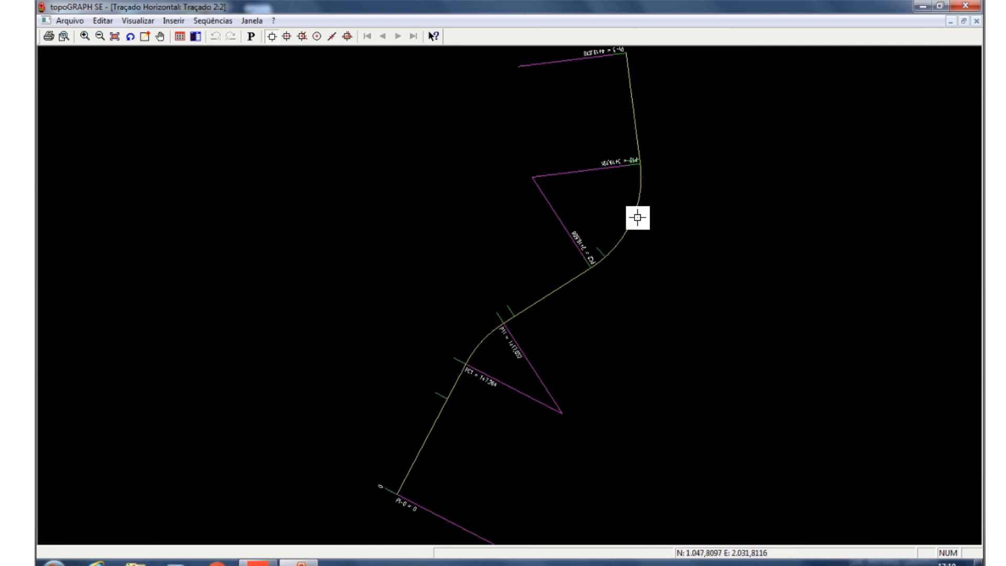
left_click(976, 22)
left_click(976, 22)
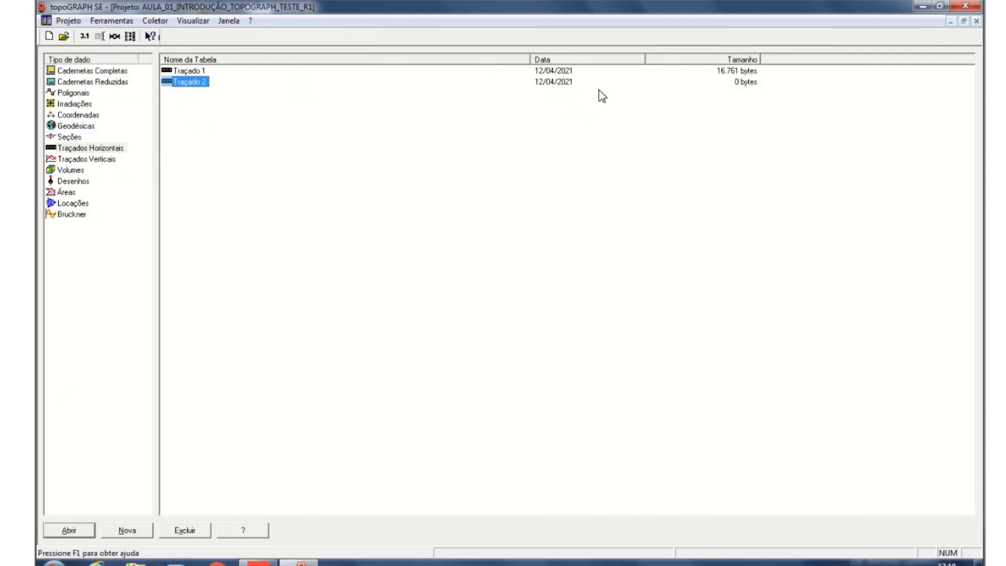
- Open the Aula 01 drawing from the project's drawings
left_click(74, 181)
left_click(186, 73)
double_click(186, 74)
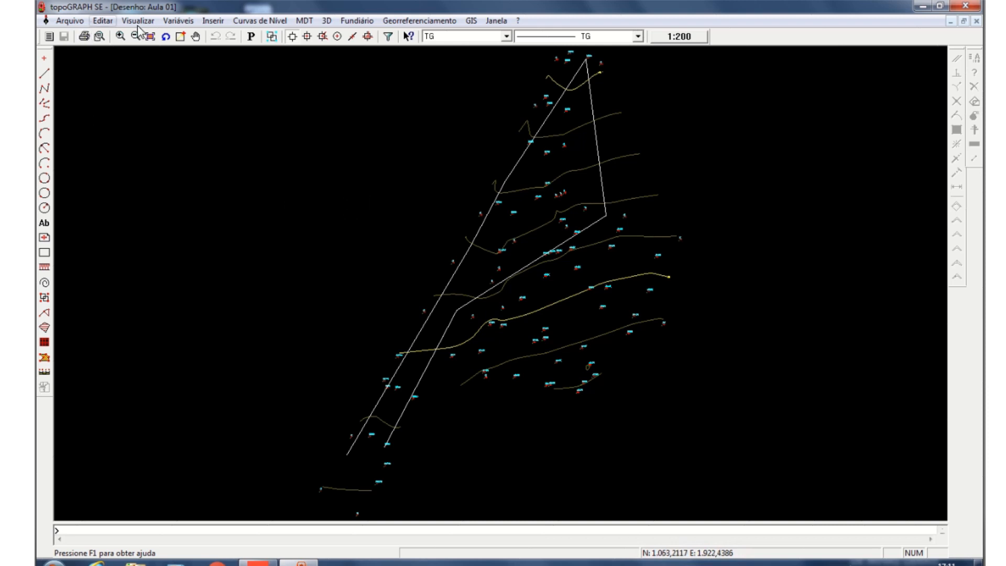
left_click(75, 20)
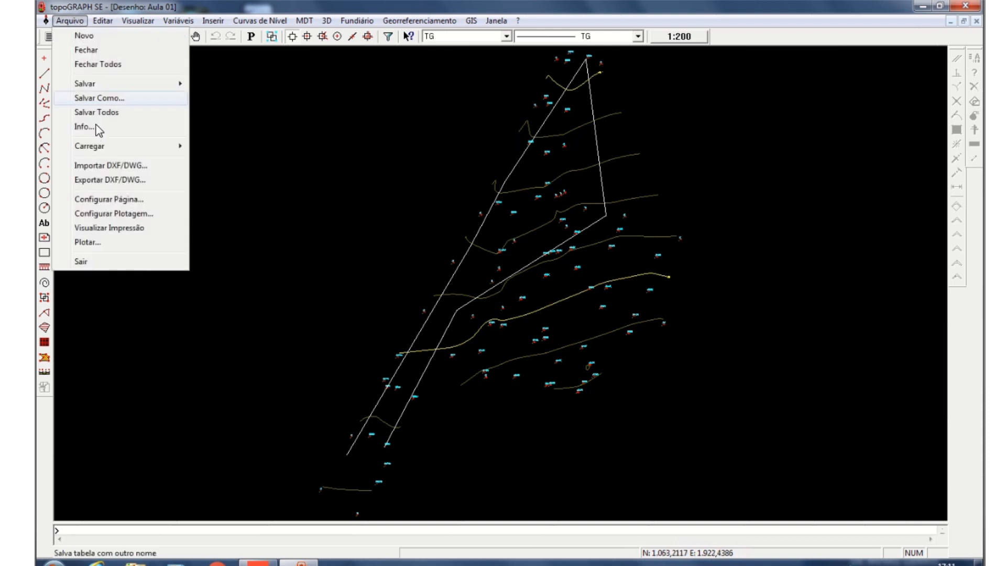
mouse_move(104, 147)
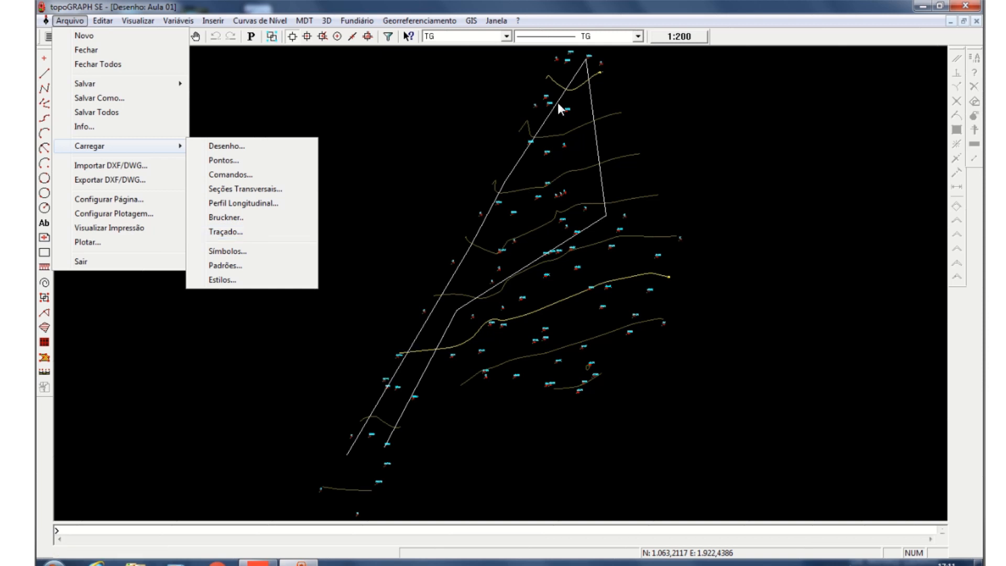
left_click(260, 218)
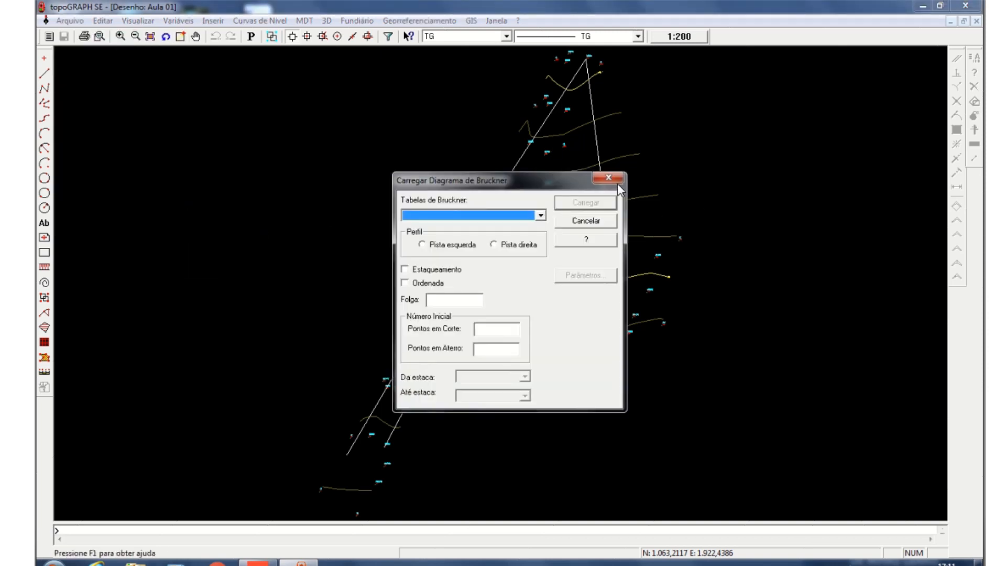
left_click(610, 178)
- Load the horizontal alignment Traçado 1 into the Aula 01 drawing, with sections set to Nenhum
left_click(70, 20)
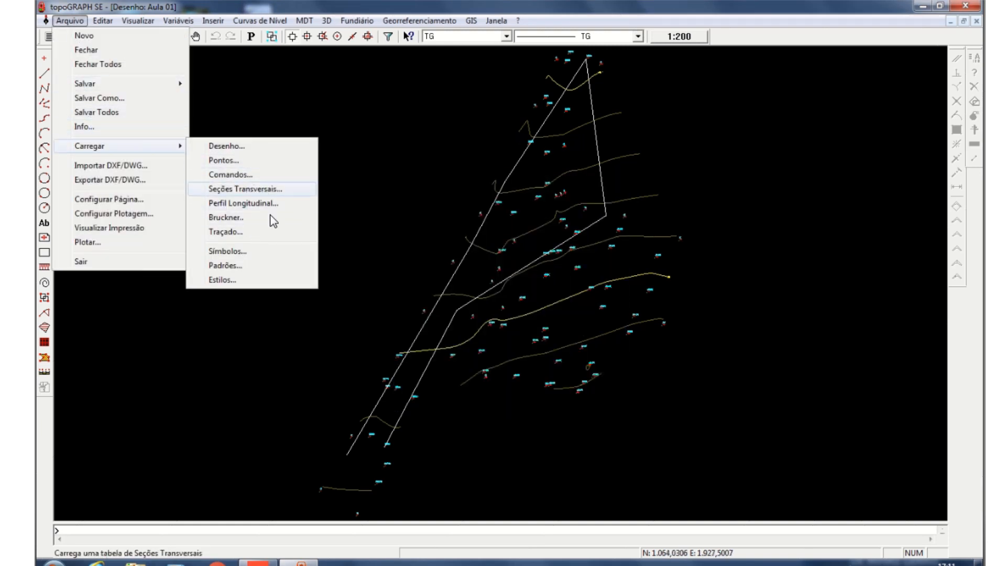
left_click(270, 231)
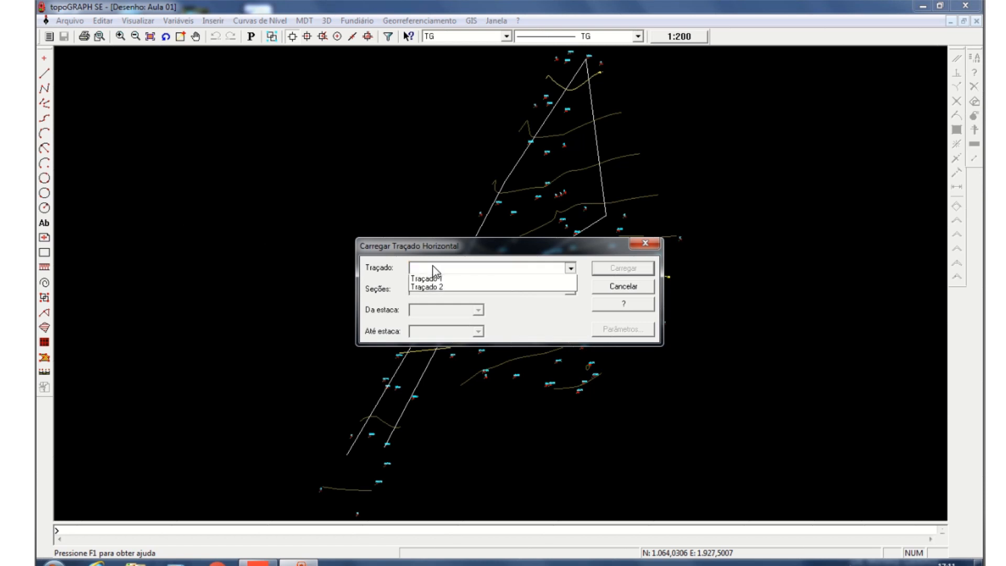
left_click(453, 286)
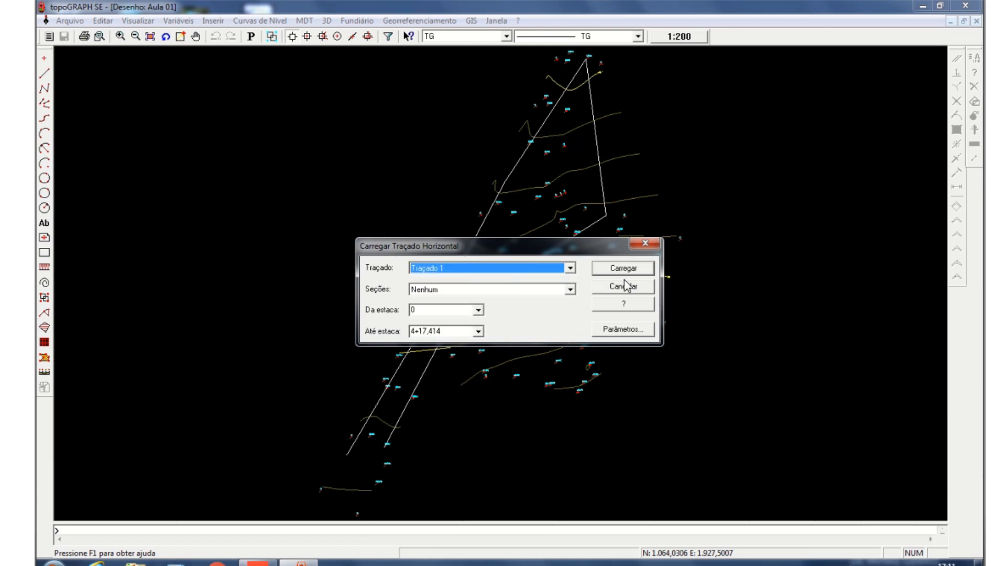
left_click(634, 270)
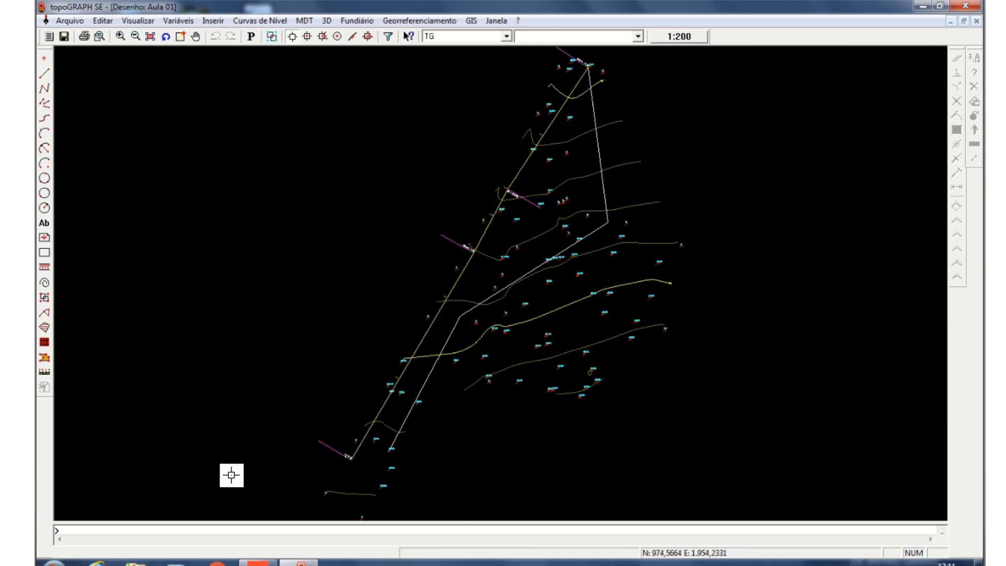
- Load the horizontal alignment Traçado 2 into the Aula 01 drawing over the contours
left_click(70, 20)
mouse_move(120, 153)
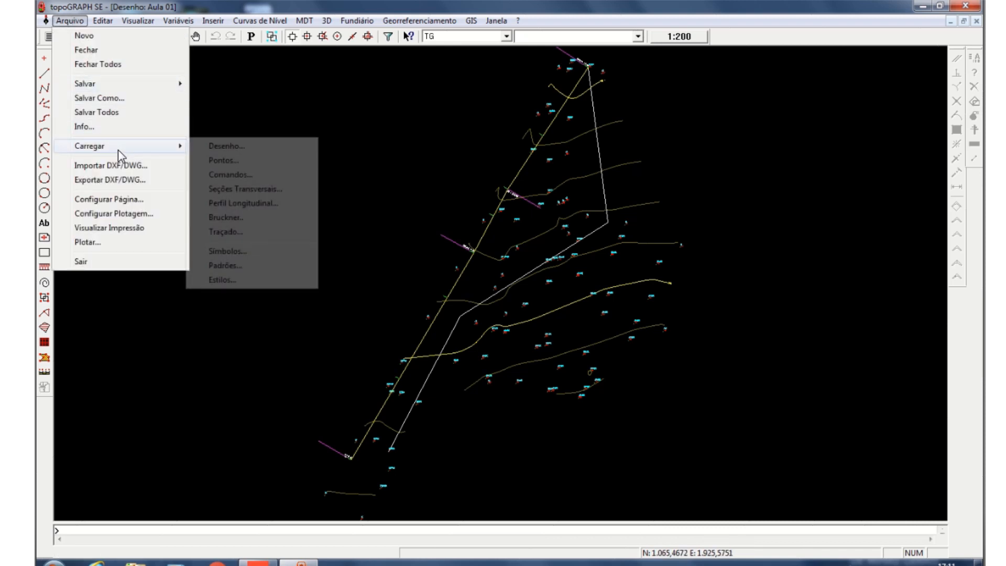
left_click(234, 232)
left_click(514, 270)
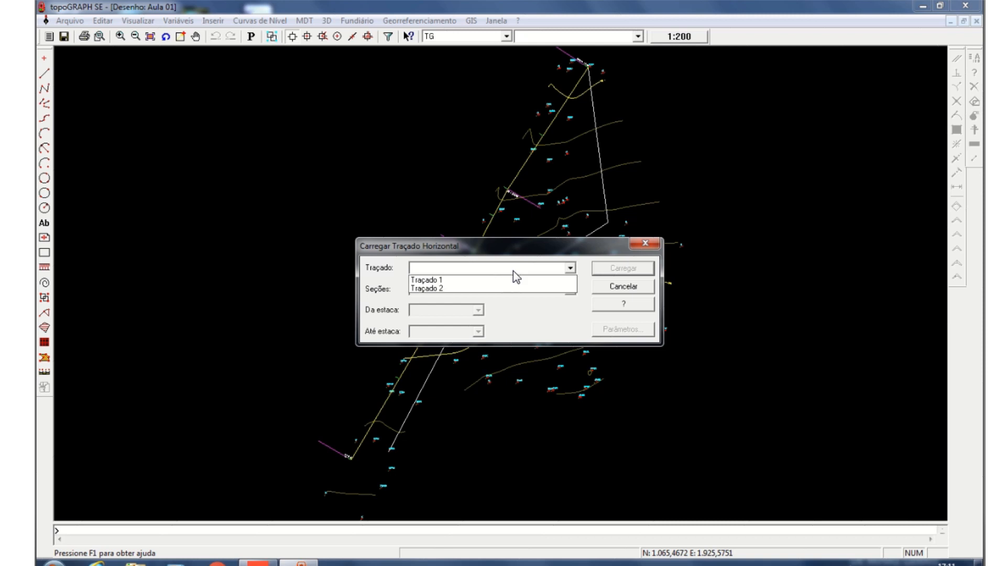
left_click(504, 288)
left_click(634, 268)
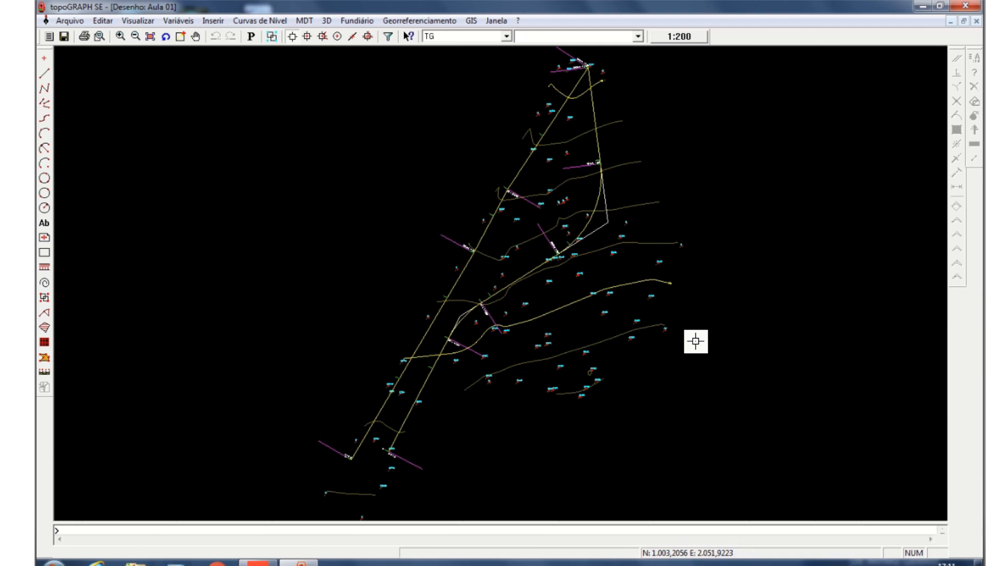
- Close the Aula 01 drawing and save its changes
left_click(977, 22)
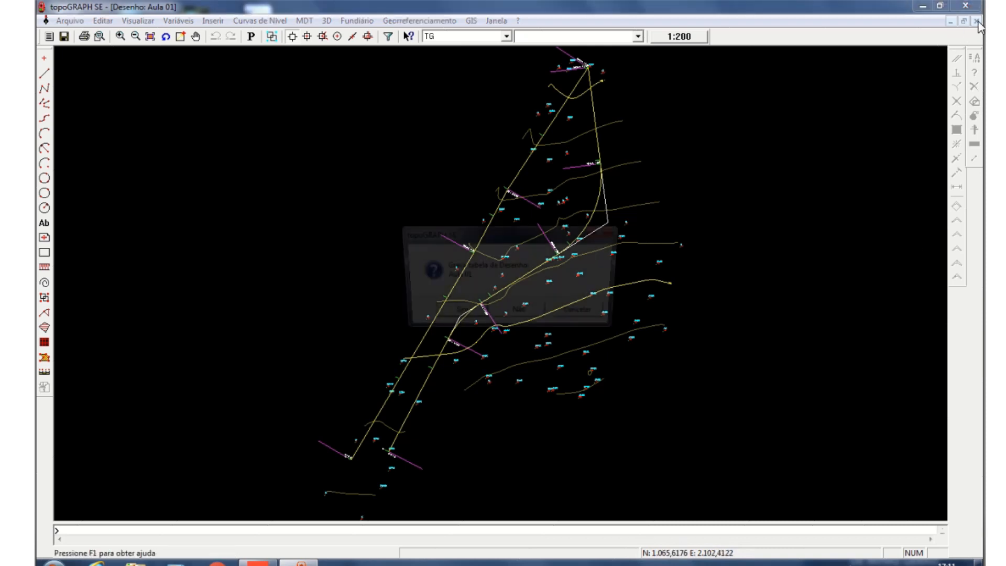
left_click(455, 317)
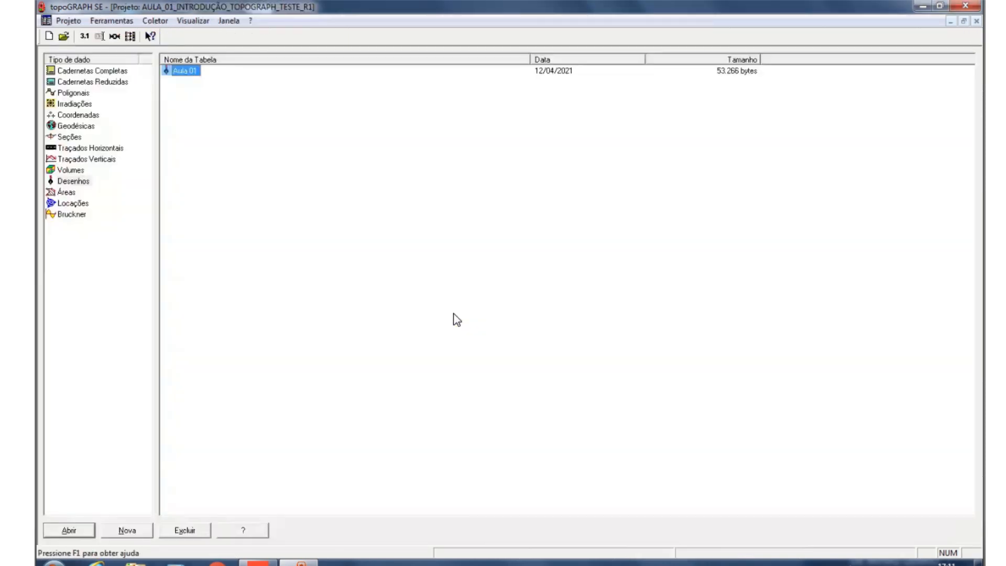
left_click(444, 314)
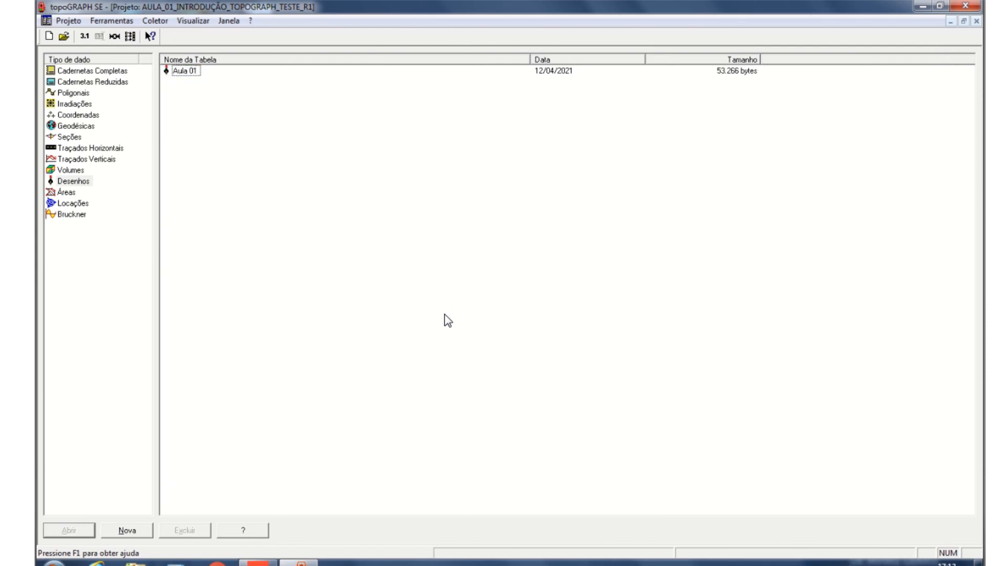
- View the longitudinal profile of the horizontal alignment Traçado 1, and close its view and table without saving
left_click(81, 149)
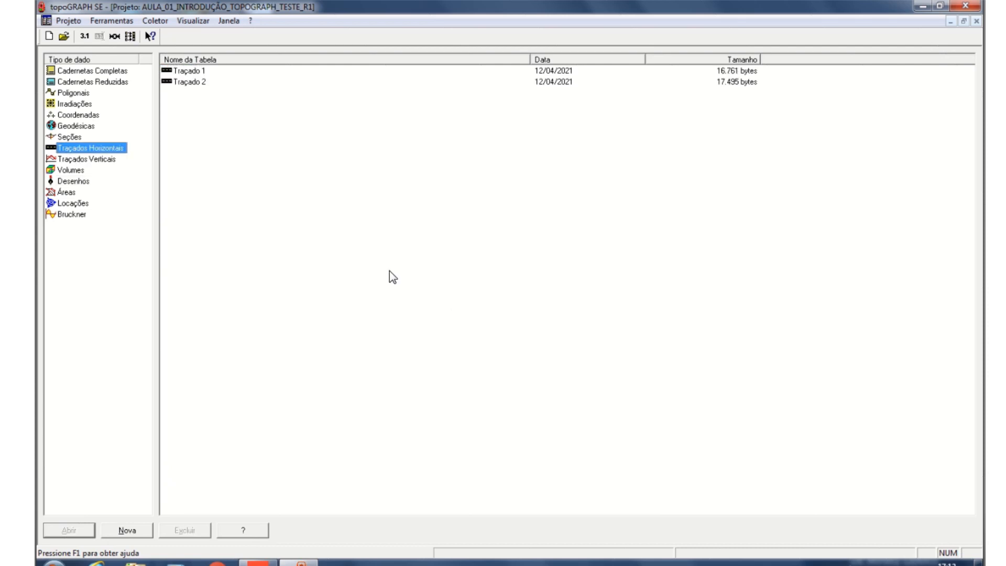
double_click(191, 71)
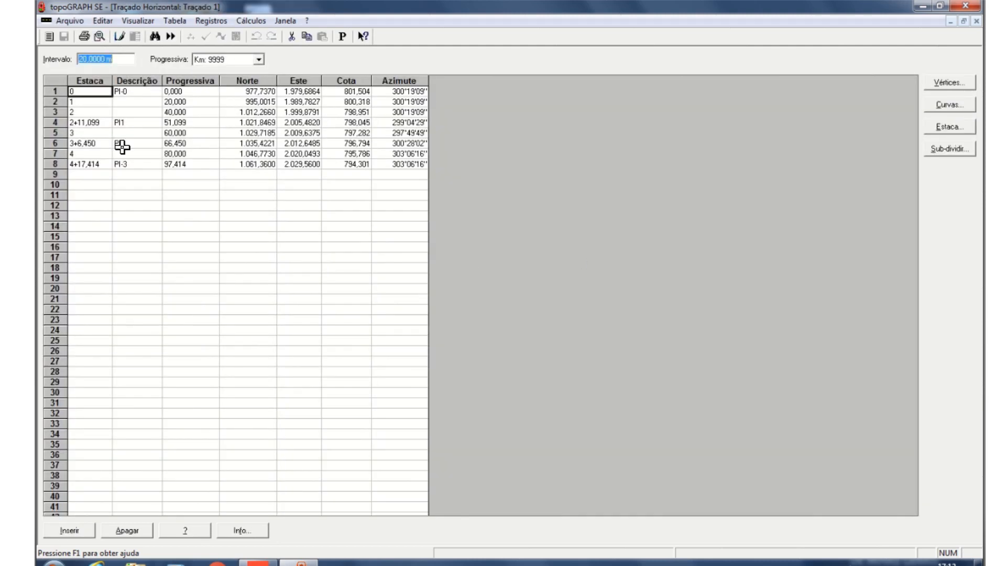
left_click(121, 39)
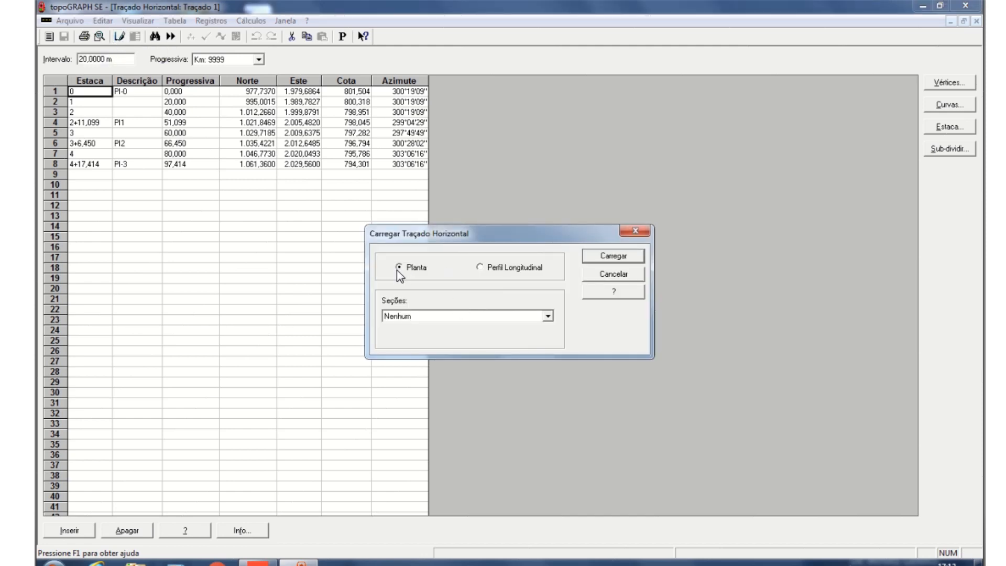
left_click(480, 267)
left_click(617, 259)
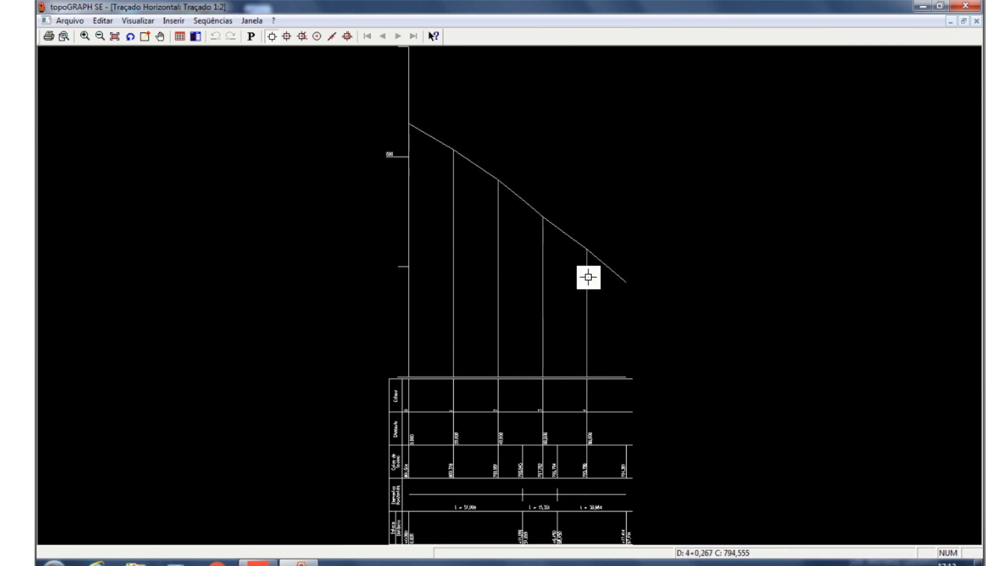
left_click(977, 21)
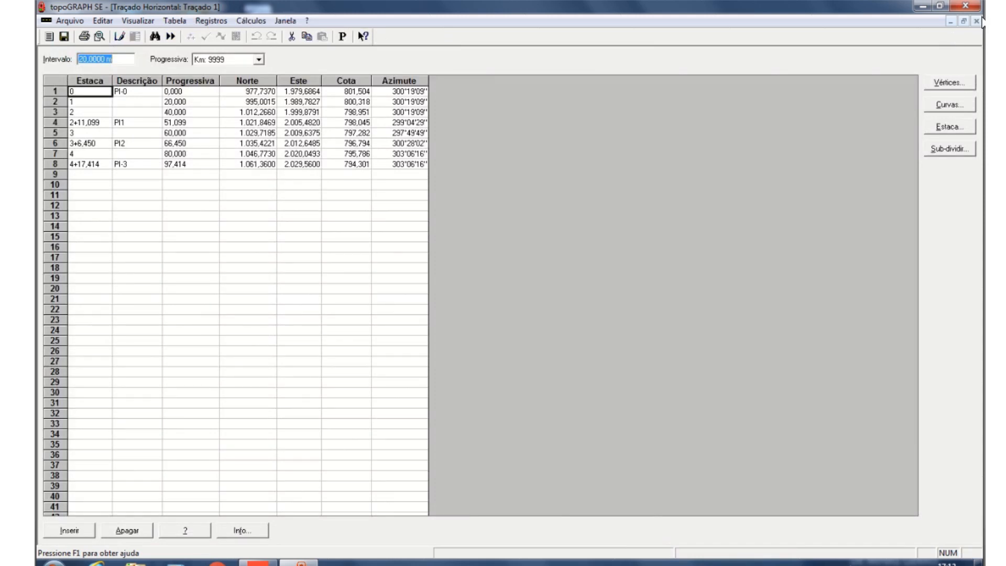
left_click(976, 22)
left_click(513, 312)
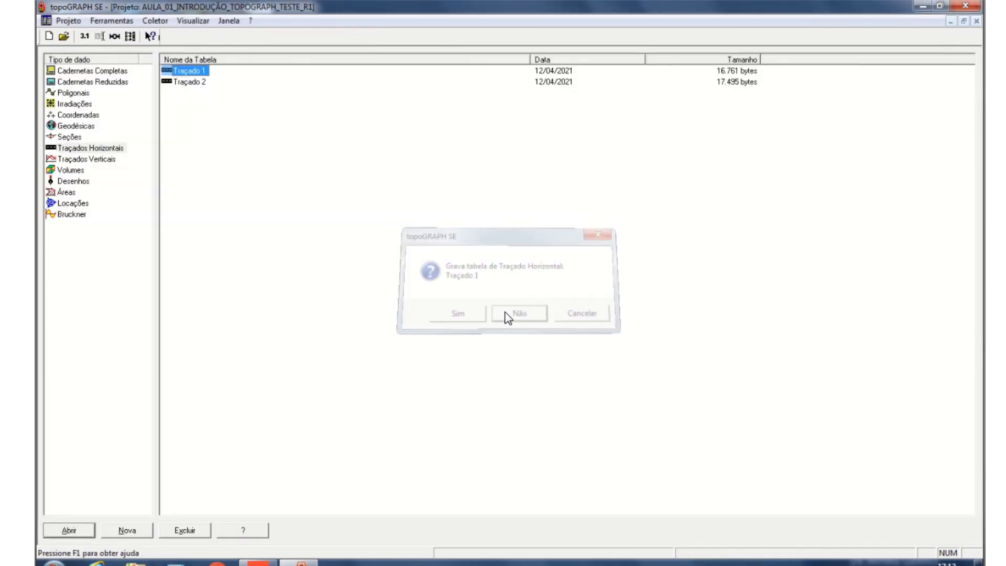
- View the longitudinal profile of the horizontal alignment Traçado 2, and close its view and table without saving
double_click(183, 82)
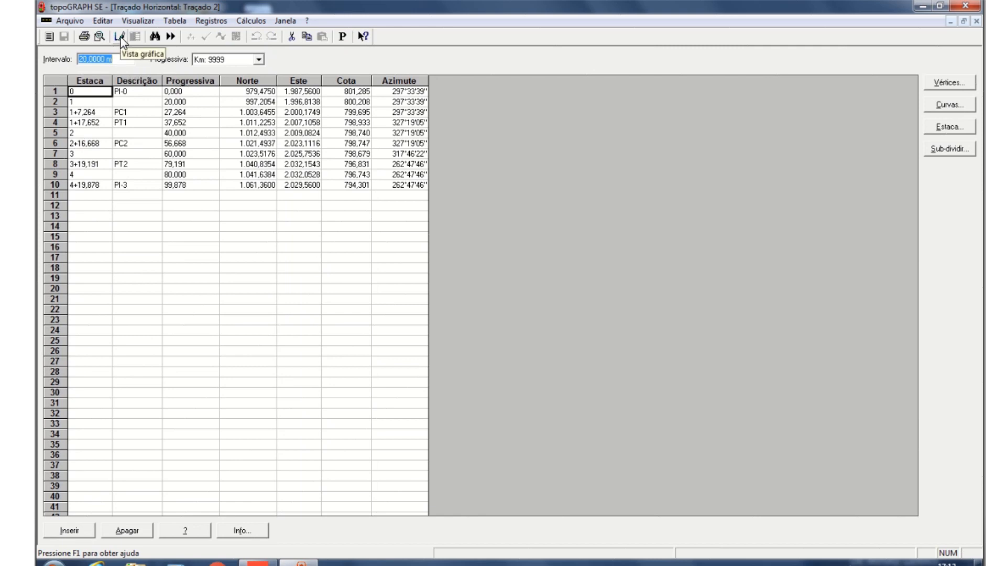
left_click(133, 37)
left_click(481, 268)
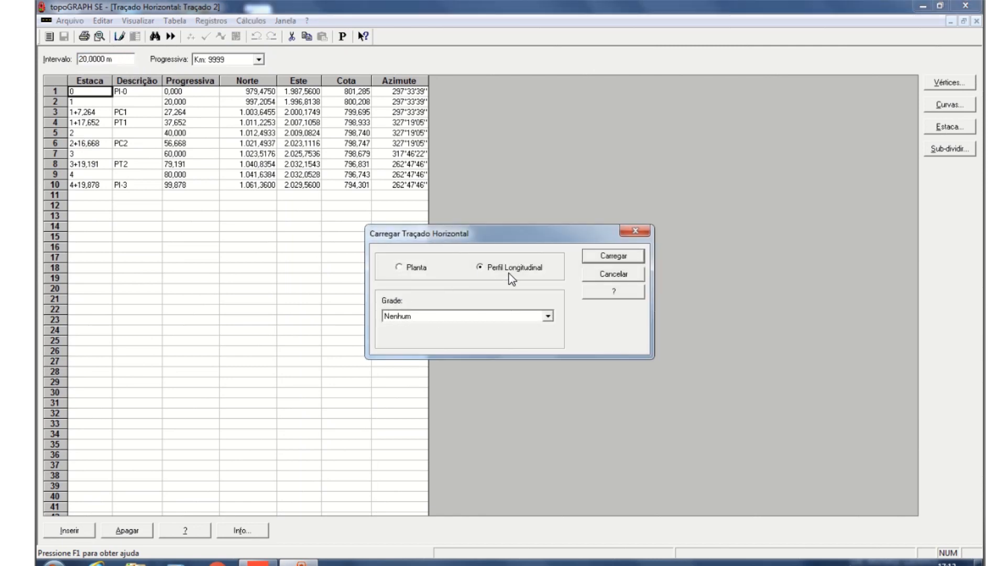
left_click(609, 255)
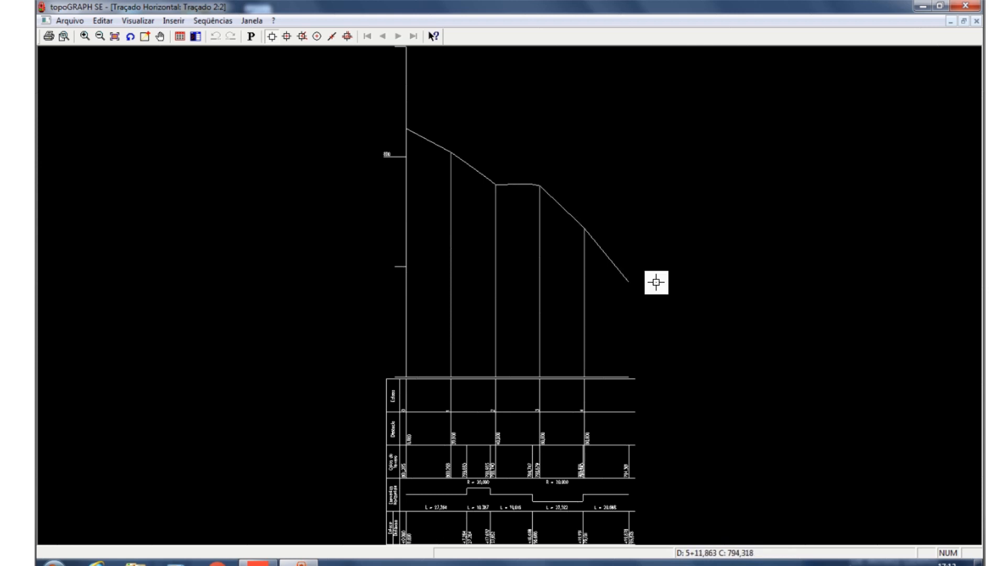
left_click(977, 21)
left_click(976, 21)
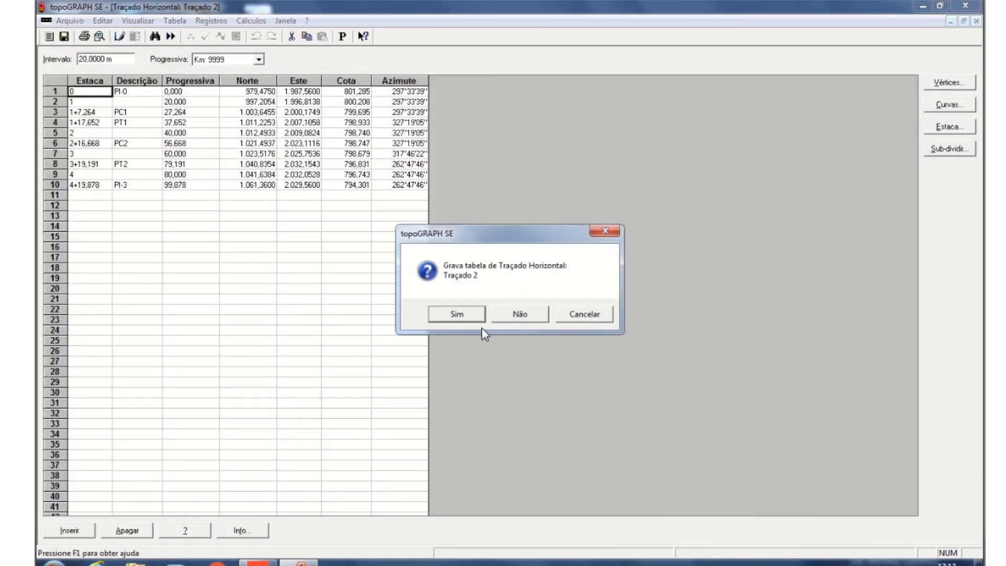
left_click(519, 316)
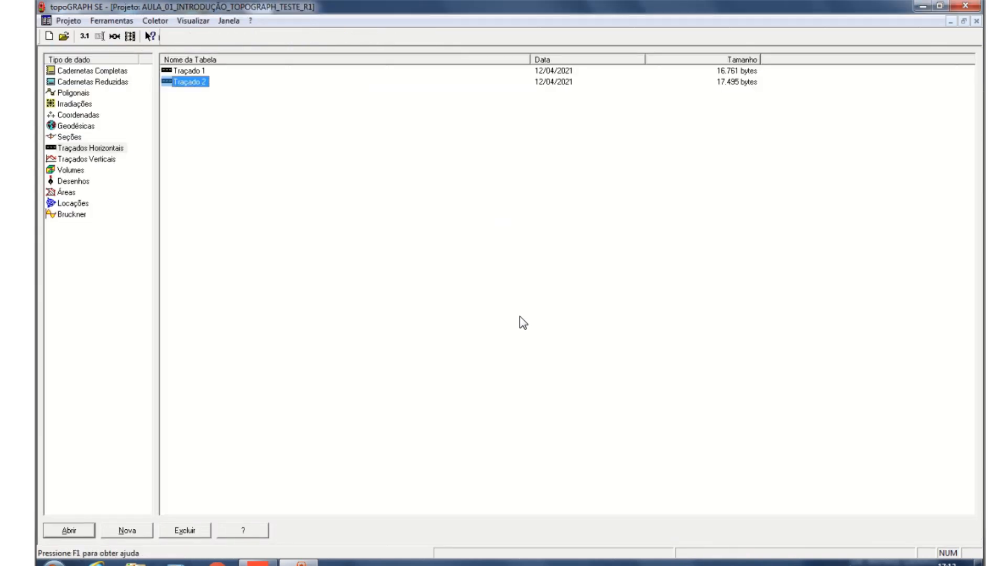
- Open the Aula 01 drawing to examine both alignments over the contours, and close it again
left_click(73, 181)
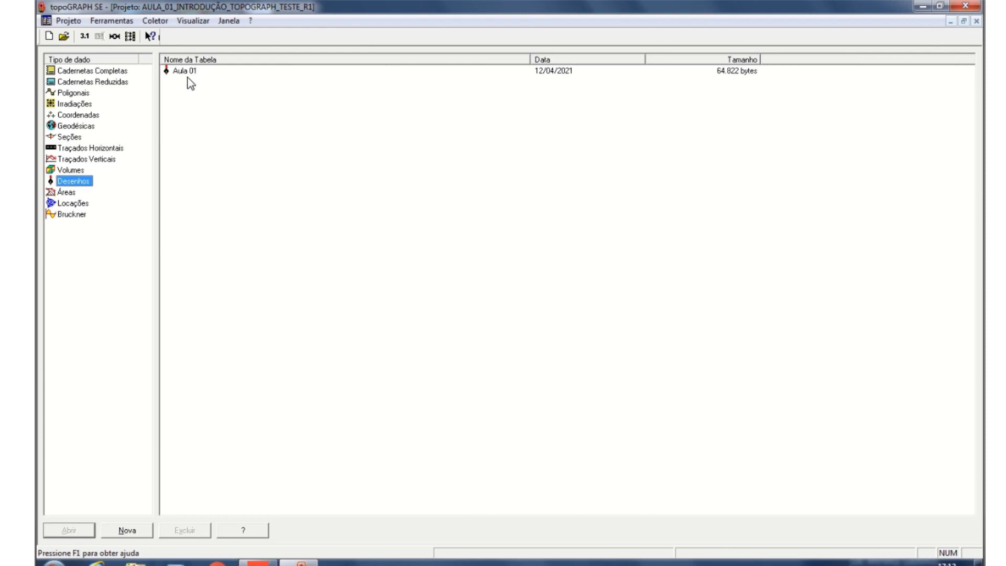
double_click(187, 72)
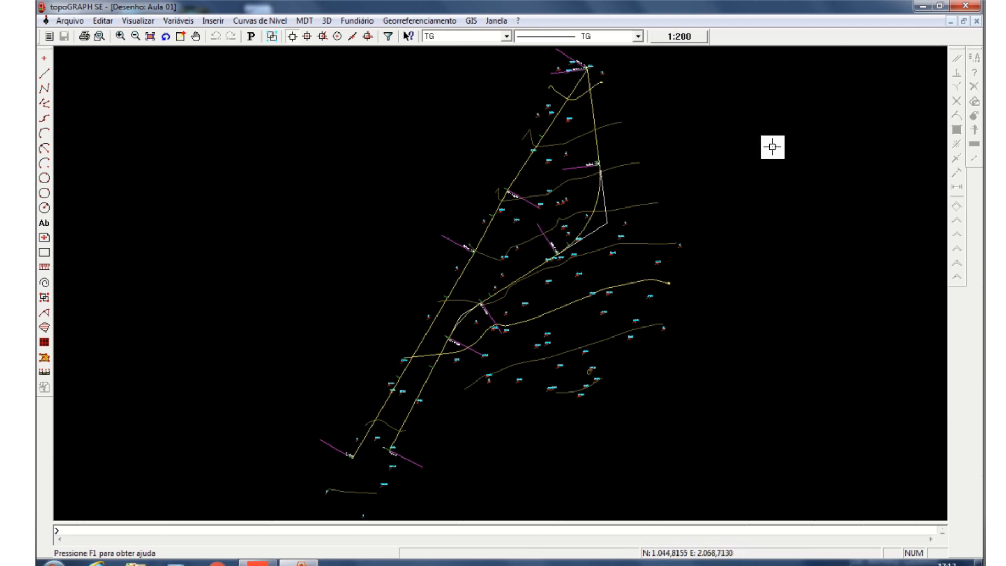
left_click(978, 22)
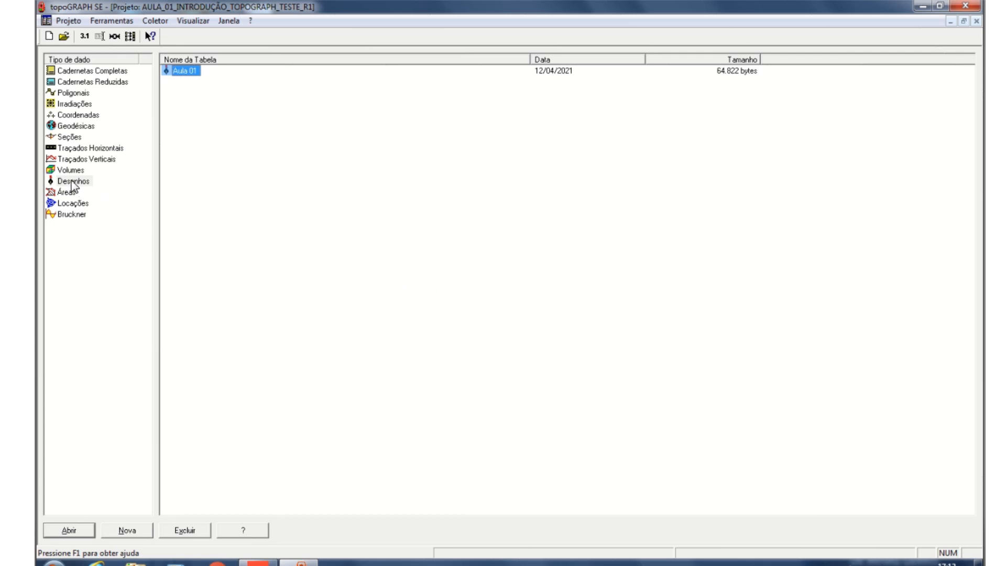
- Create a new drawing without a template and load the longitudinal profile of Traçado 2 into it, with the grade set to Nenhum
left_click(74, 183)
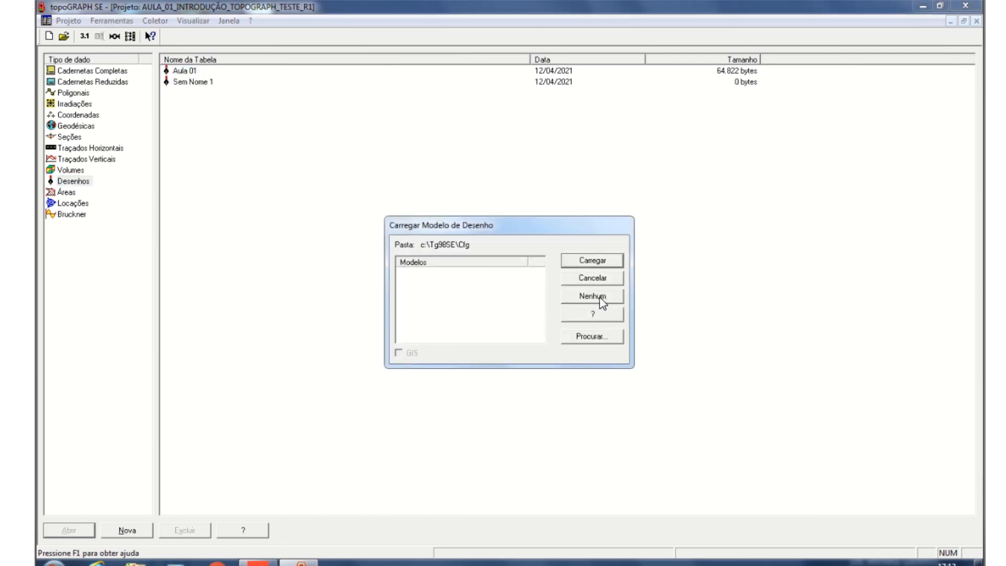
left_click(599, 296)
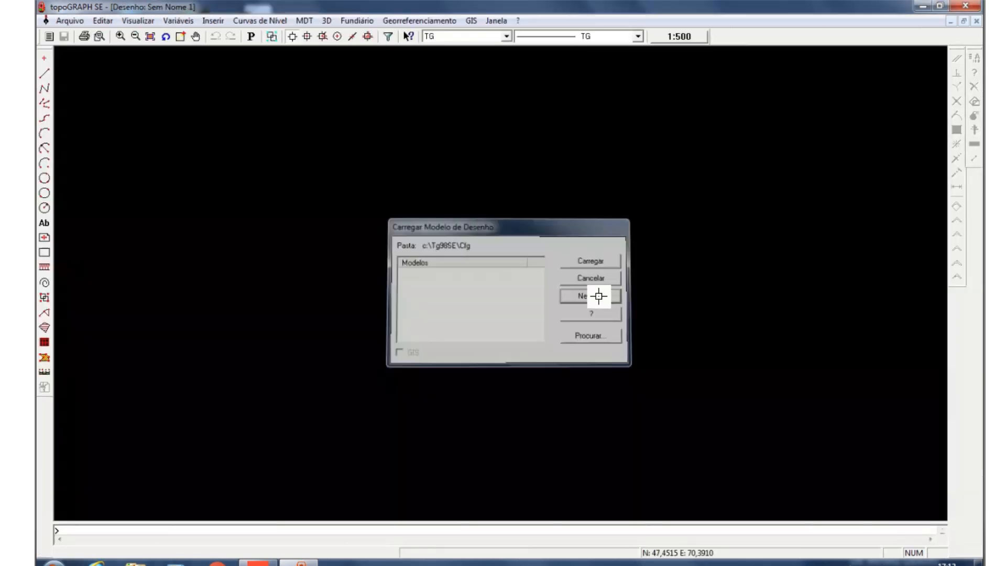
left_click(70, 21)
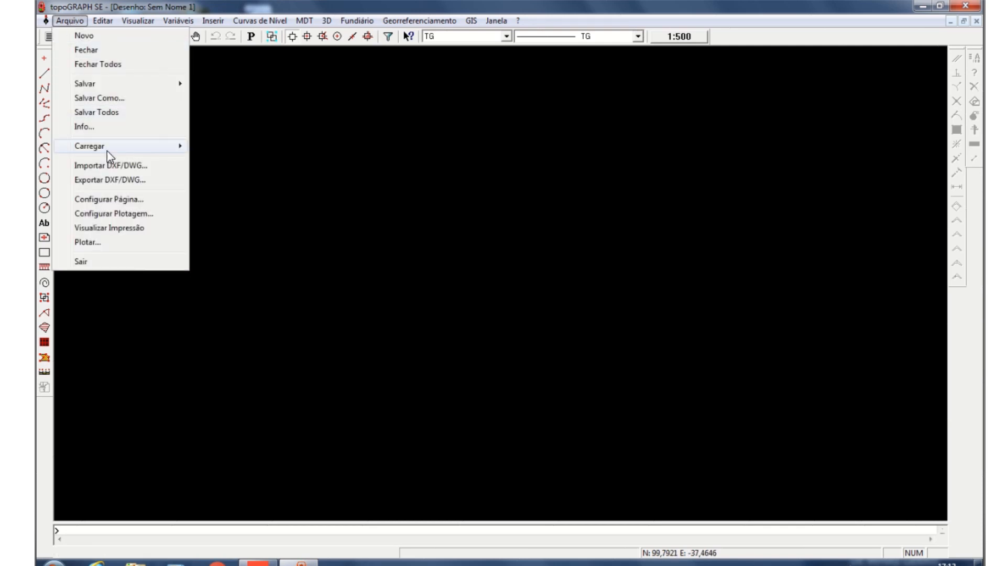
mouse_move(107, 150)
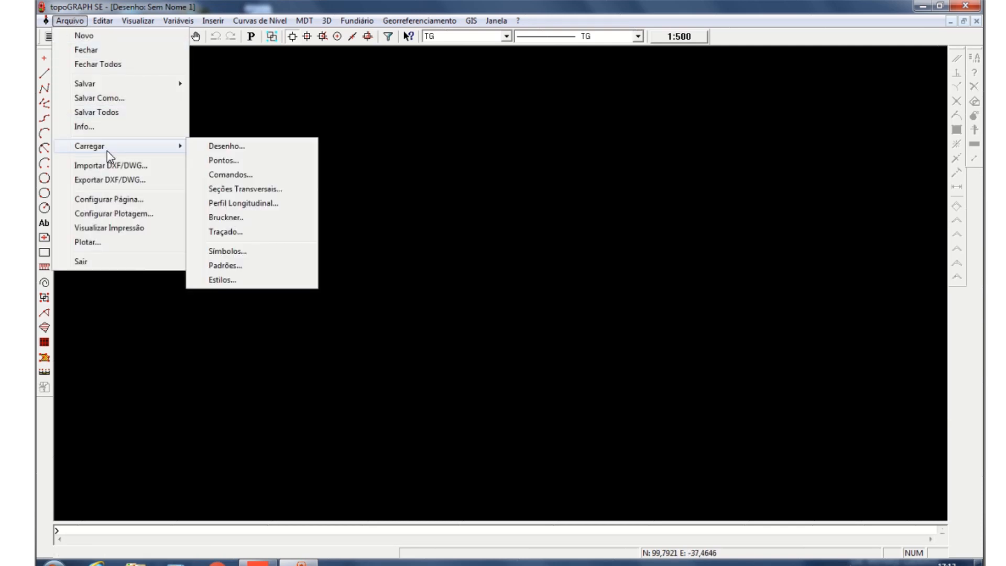
left_click(254, 204)
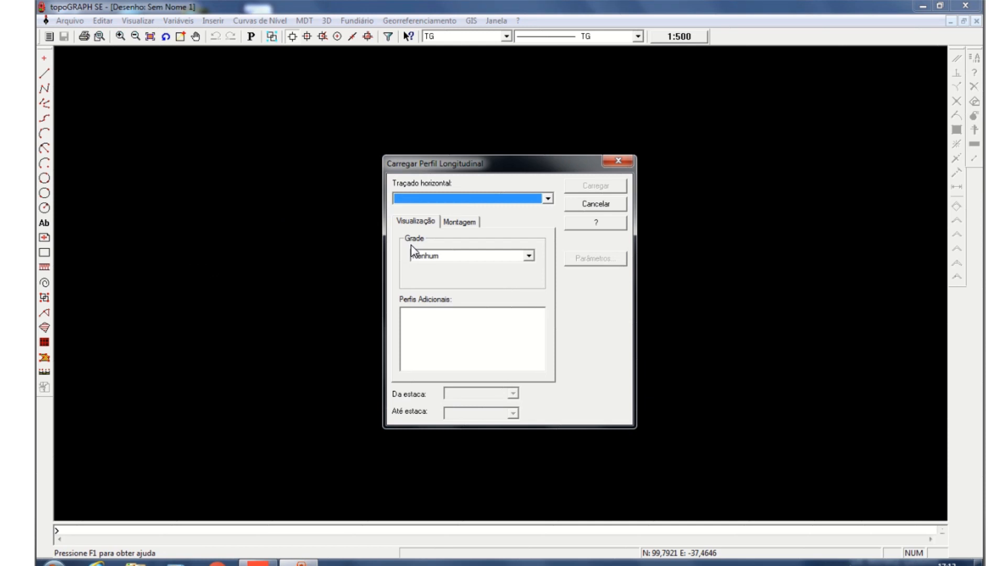
left_click(435, 200)
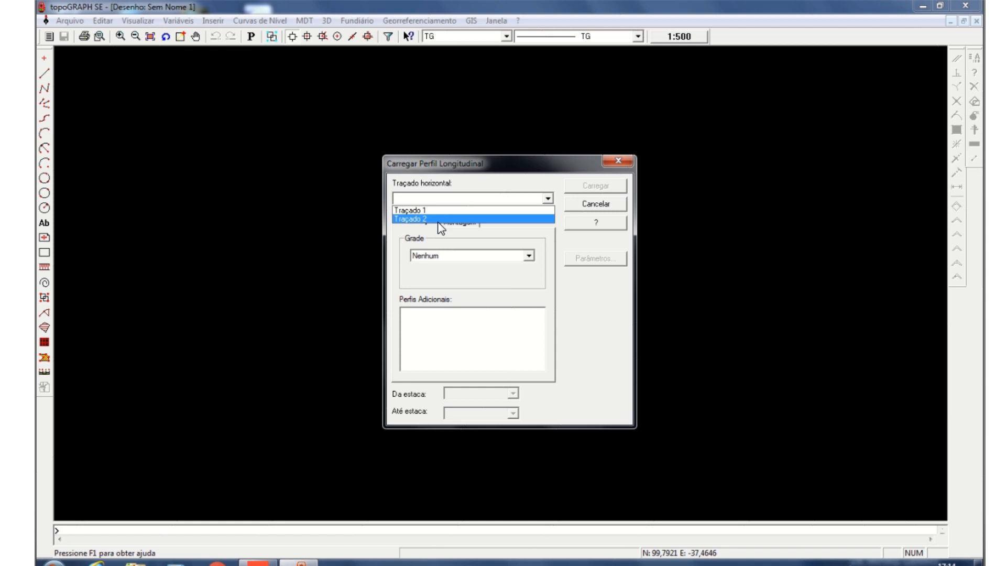
left_click(439, 219)
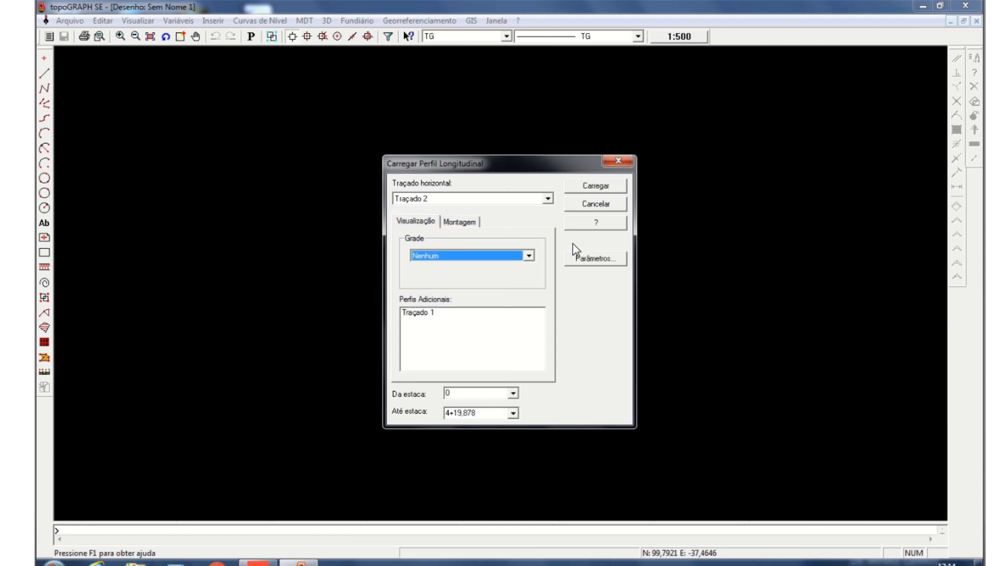
left_click(596, 186)
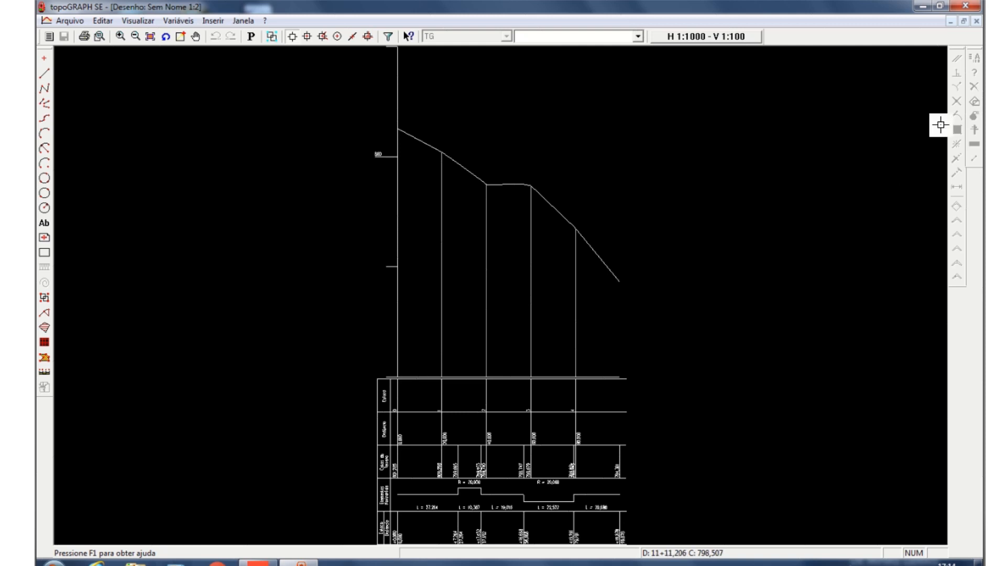
- Close the new profile drawing and save it as Perfil Longitudinal Traçado 2
left_click(977, 21)
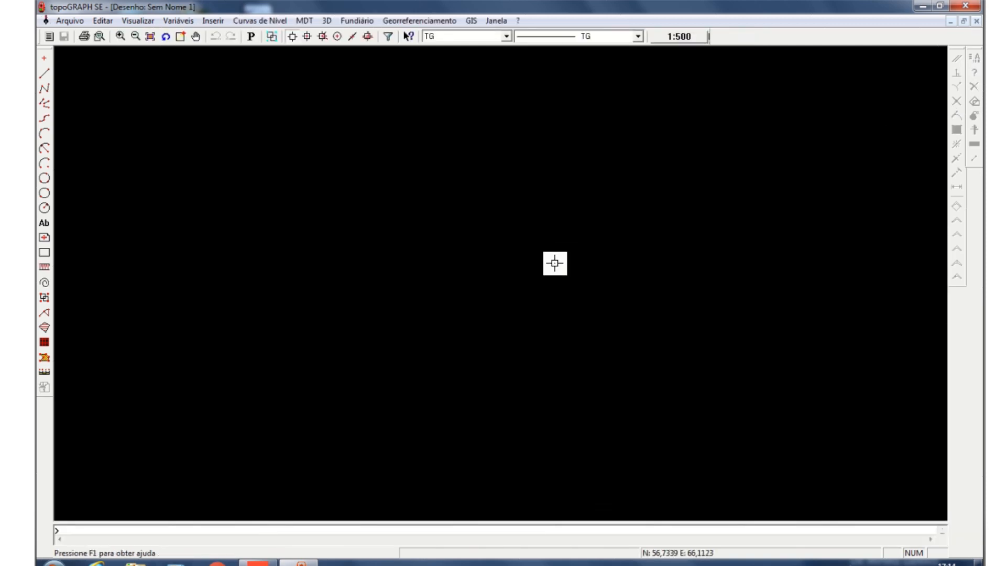
left_click(977, 22)
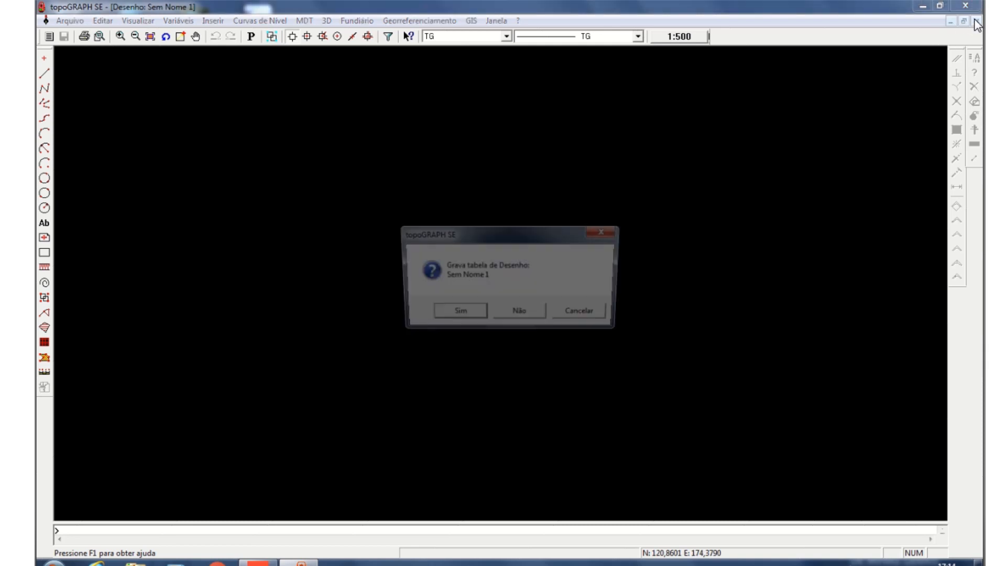
left_click(457, 315)
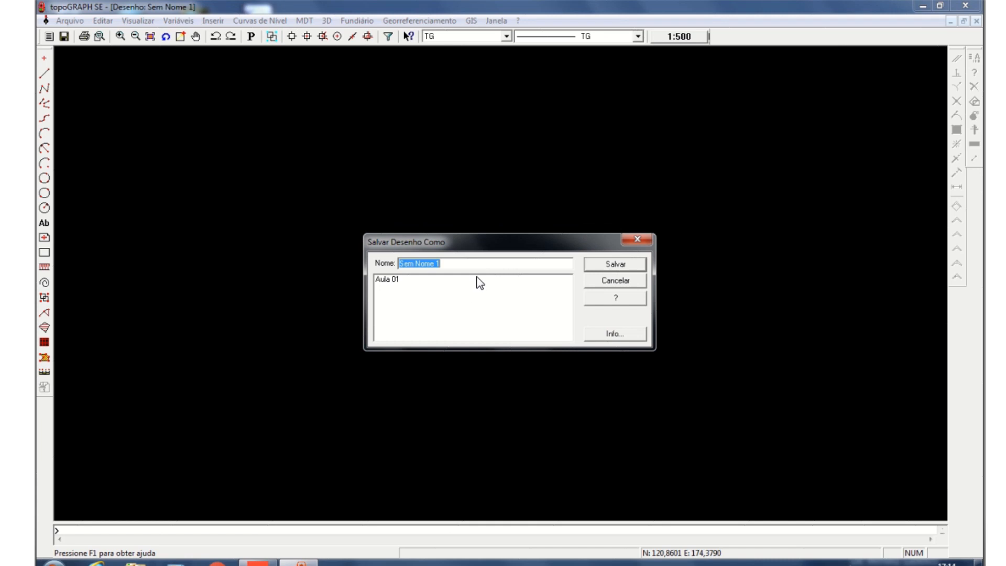
type("Perfil Longitudinal Traçado")
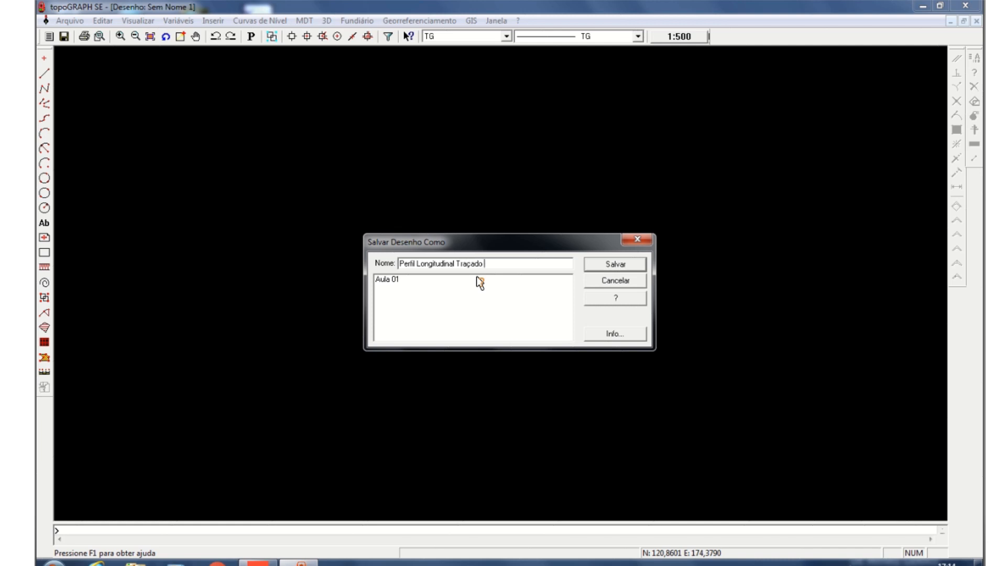
type("2")
left_click(621, 268)
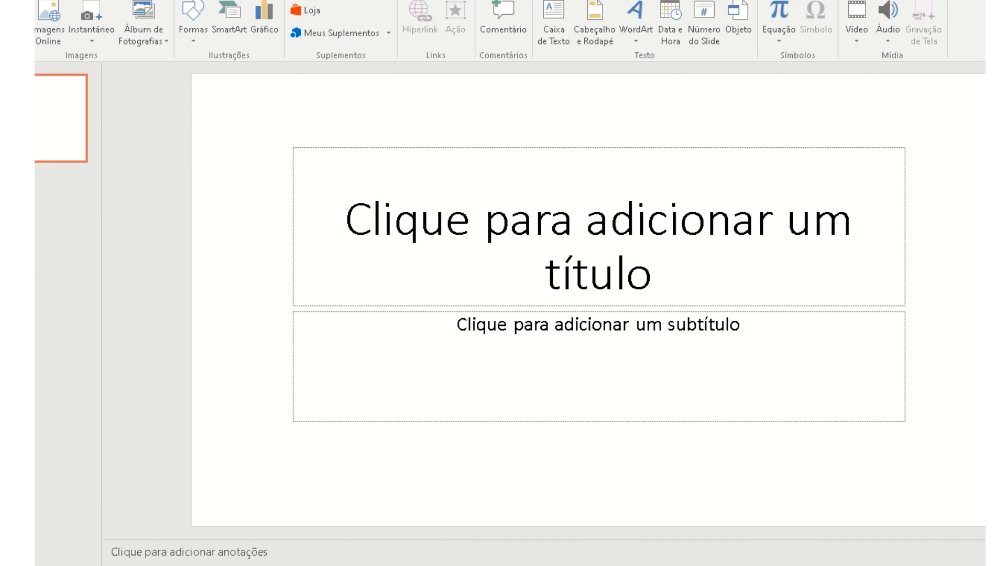
key("alt+Tab")
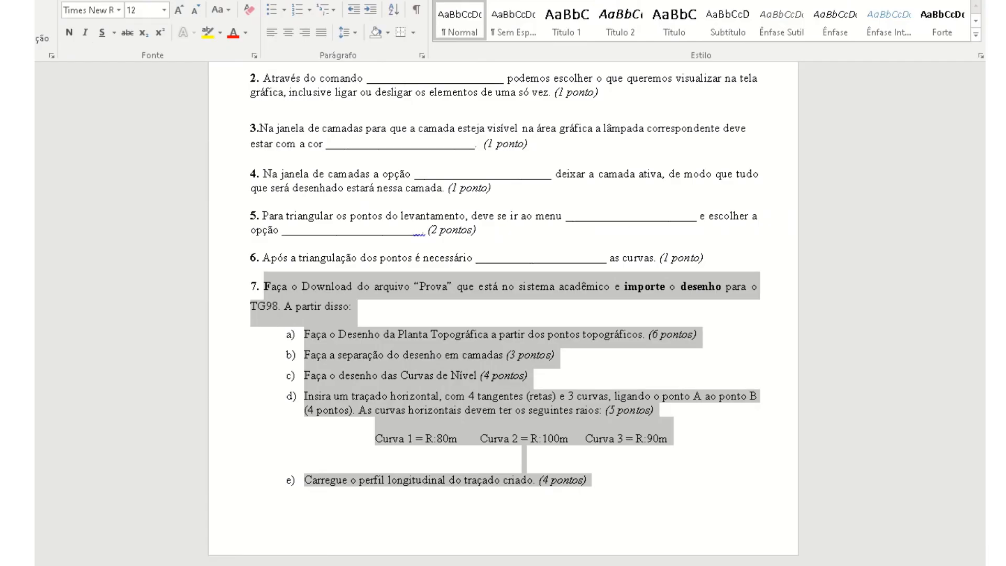
key("alt+Tab")
left_click(641, 230)
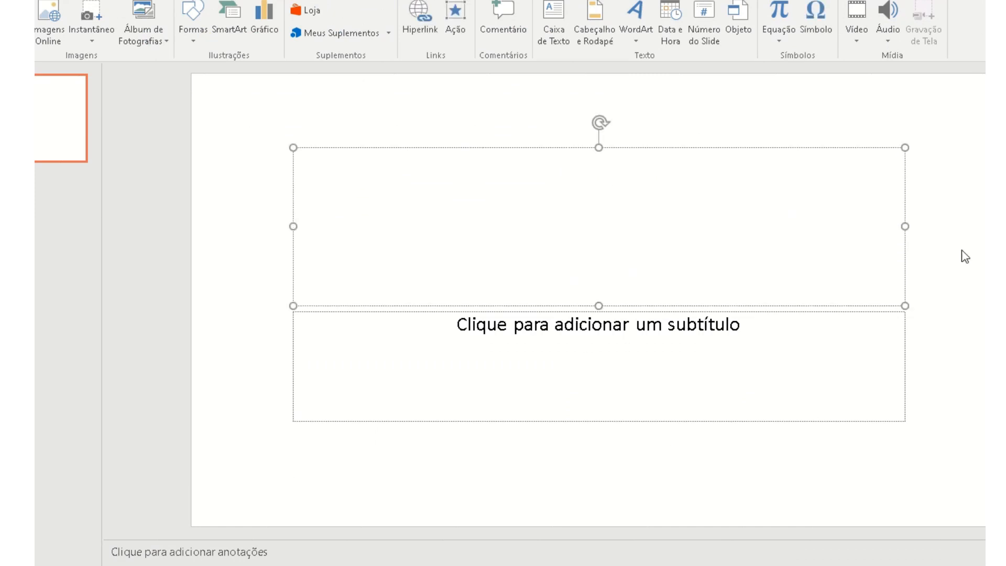
left_click(984, 263)
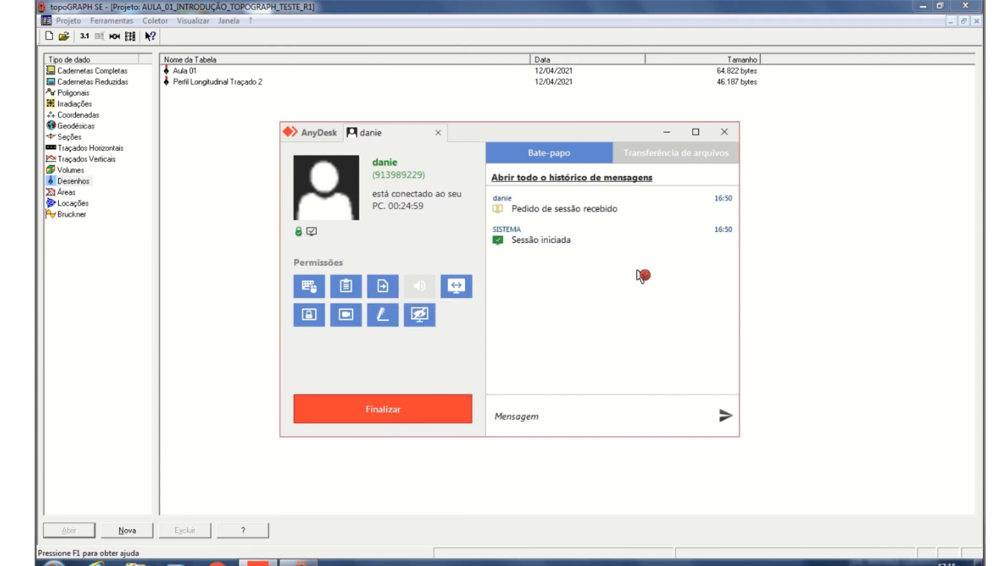
left_click(733, 135)
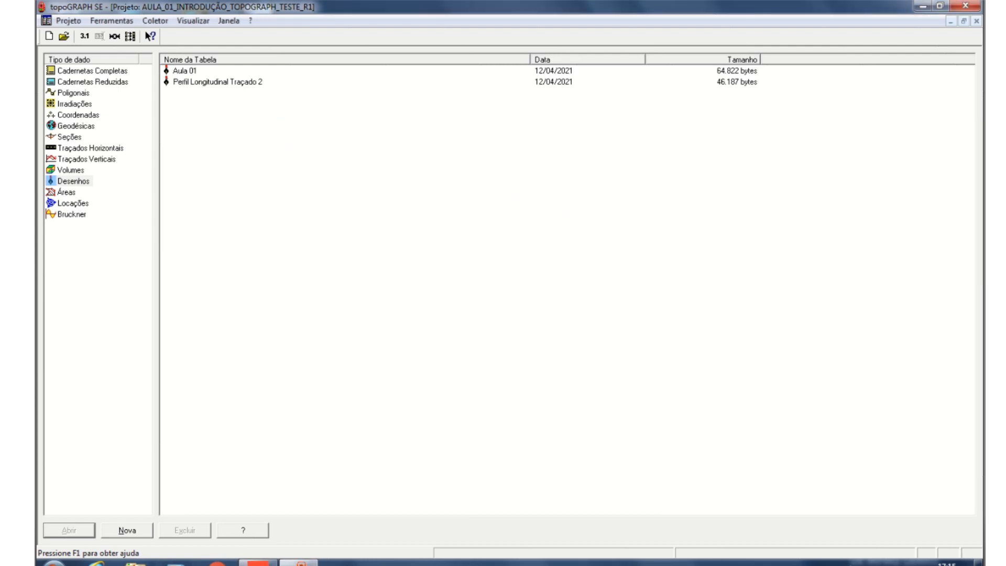